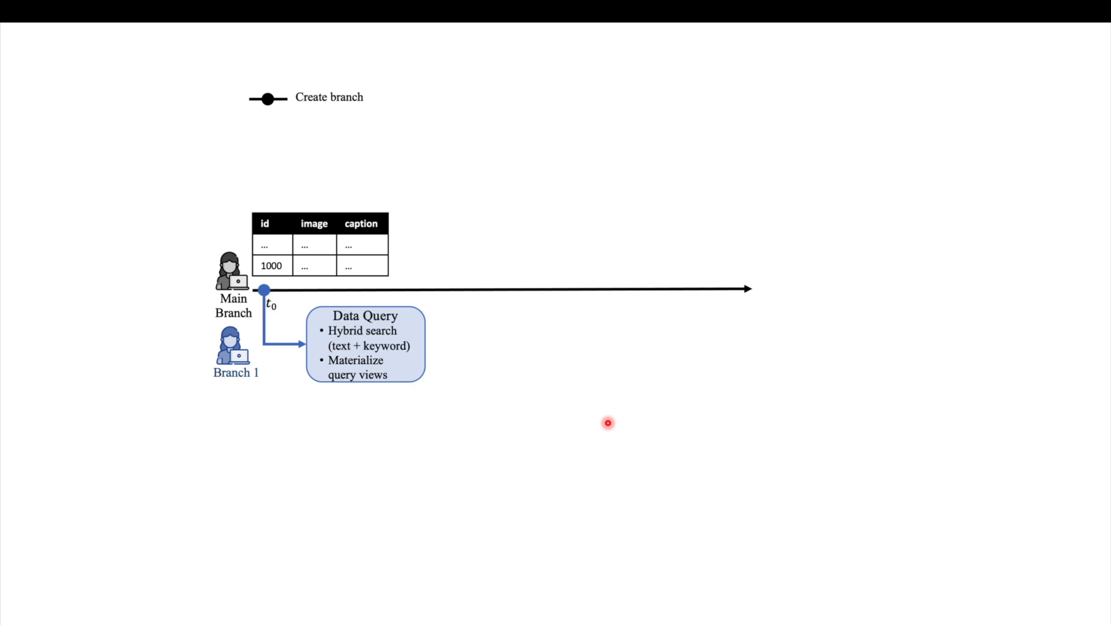
pyautogui.press('Right')
pyautogui.press('Right')
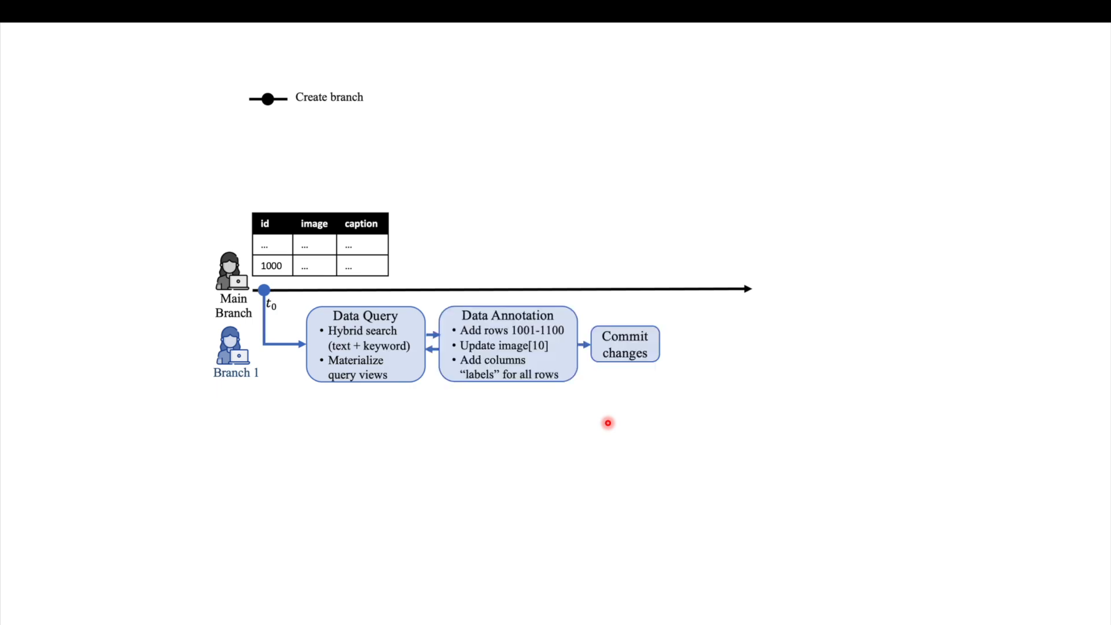
pyautogui.press('Right')
pyautogui.press('Right')
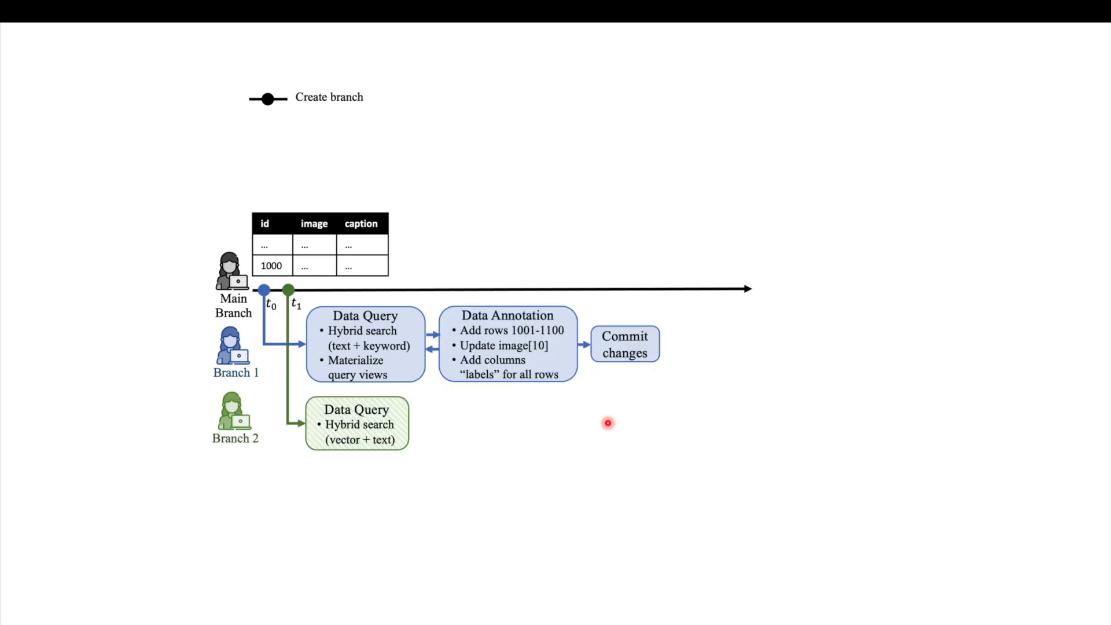
pyautogui.press('Right')
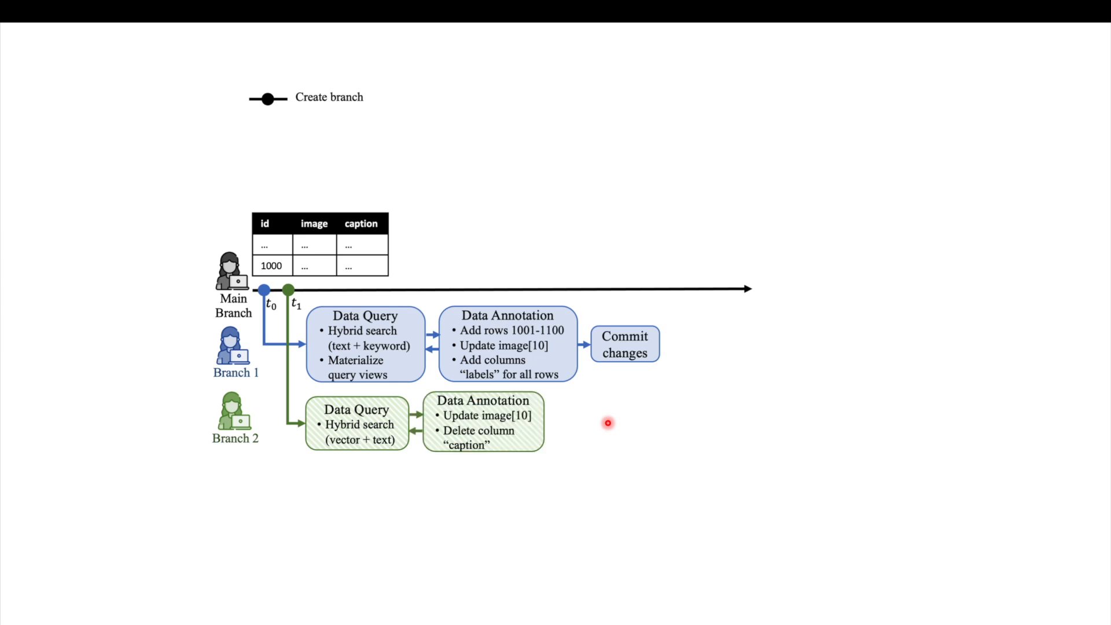
pyautogui.press('Right')
pyautogui.press('Right')
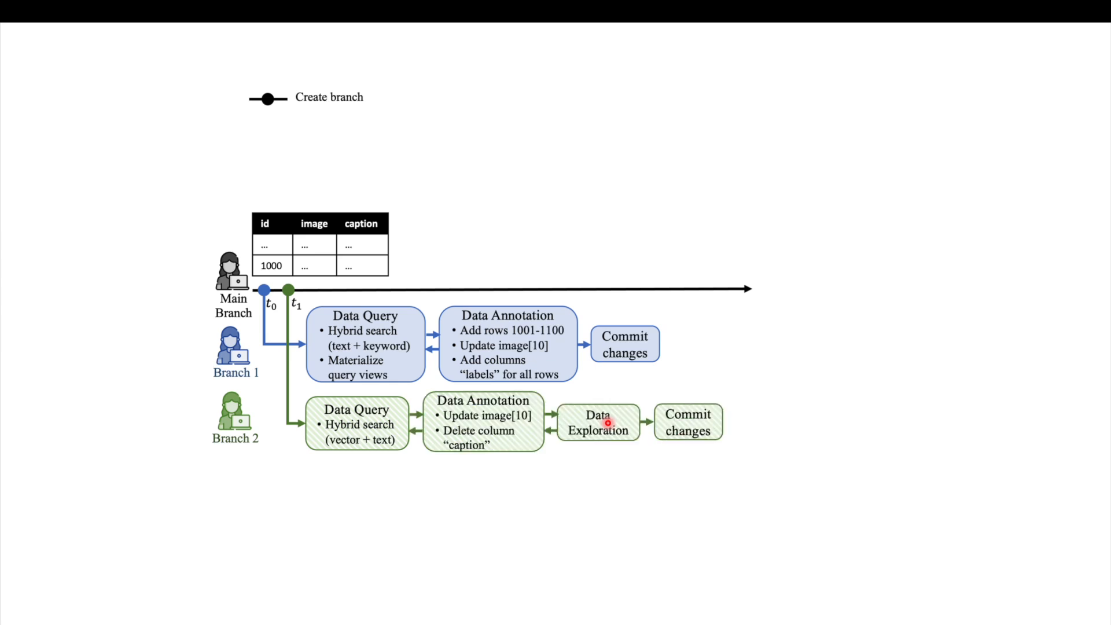
pyautogui.press('Right')
pyautogui.press('Right')
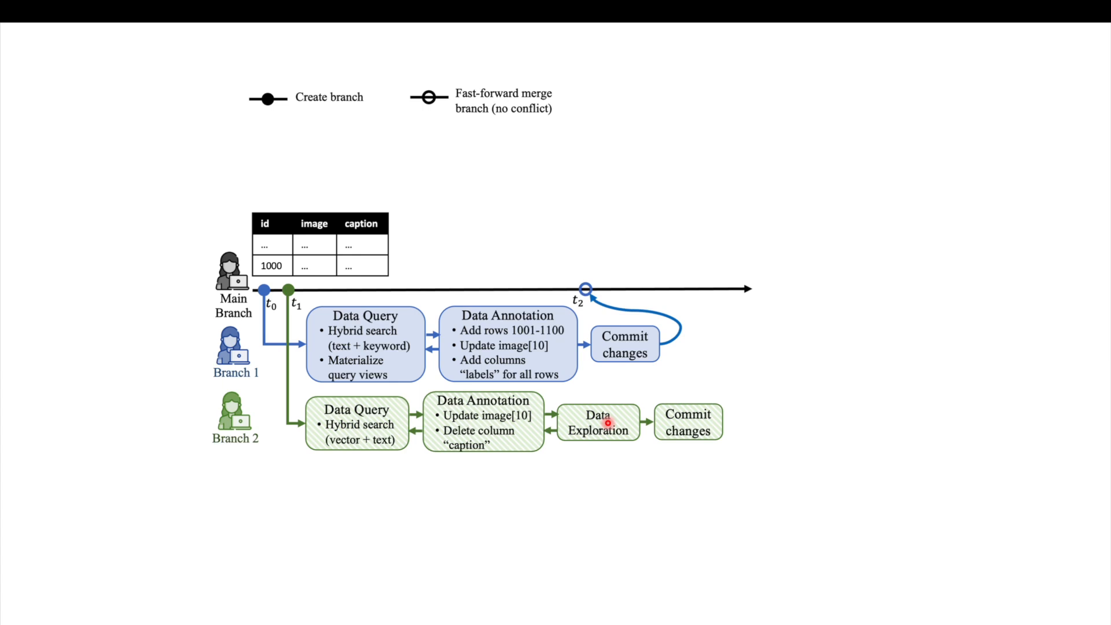
pyautogui.press('Right')
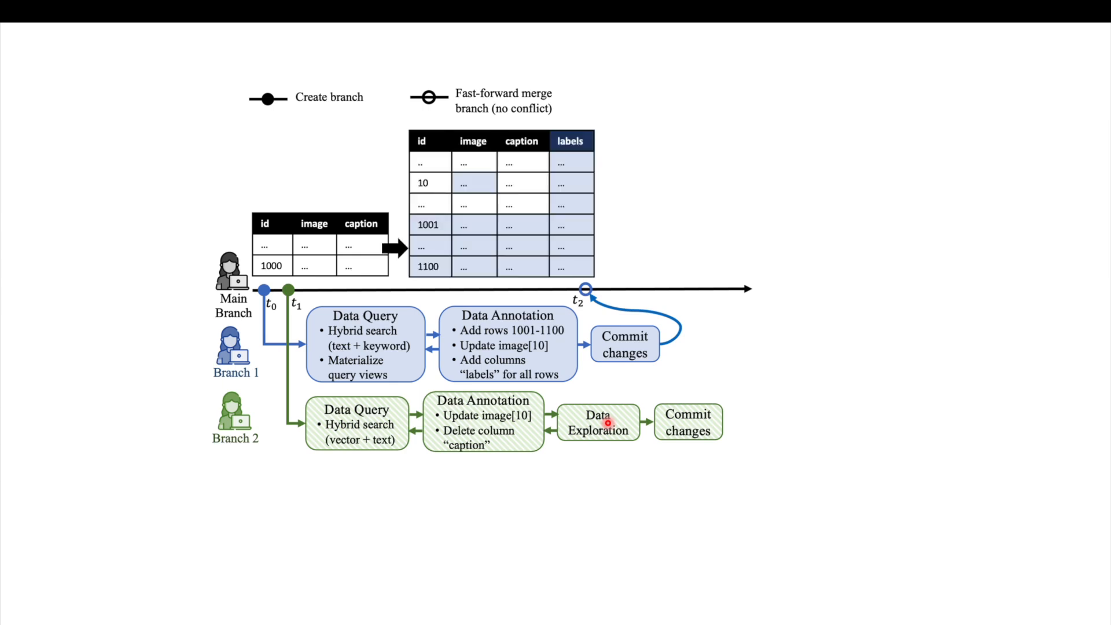
pyautogui.press('Right')
pyautogui.press('Right')
pyautogui.press('Right')
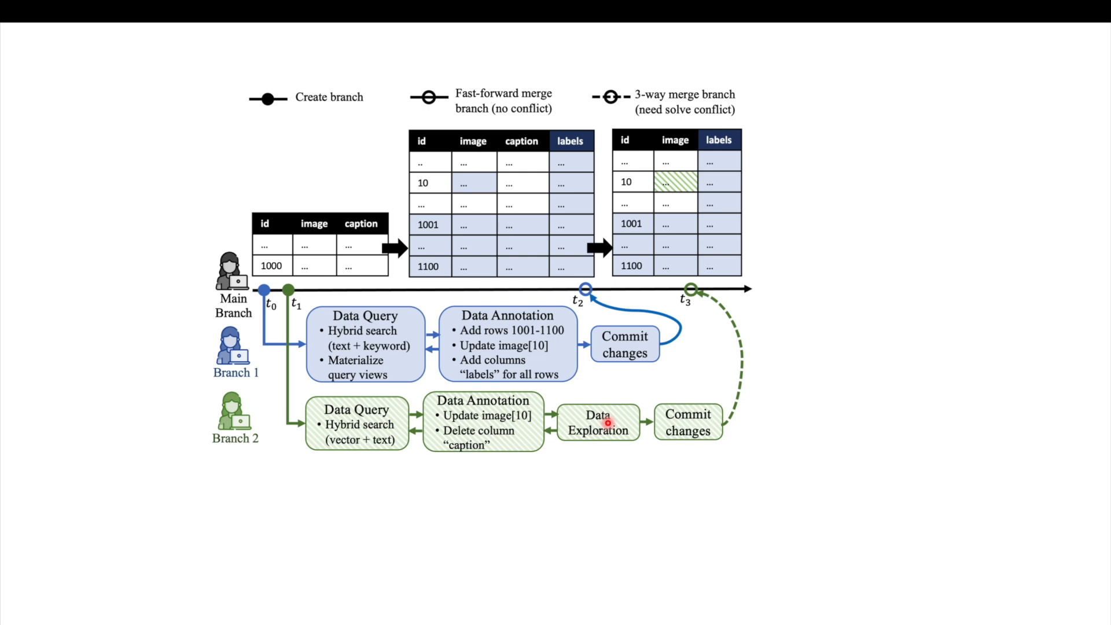
pyautogui.press('Right')
pyautogui.press('Right')
pyautogui.press('Right')
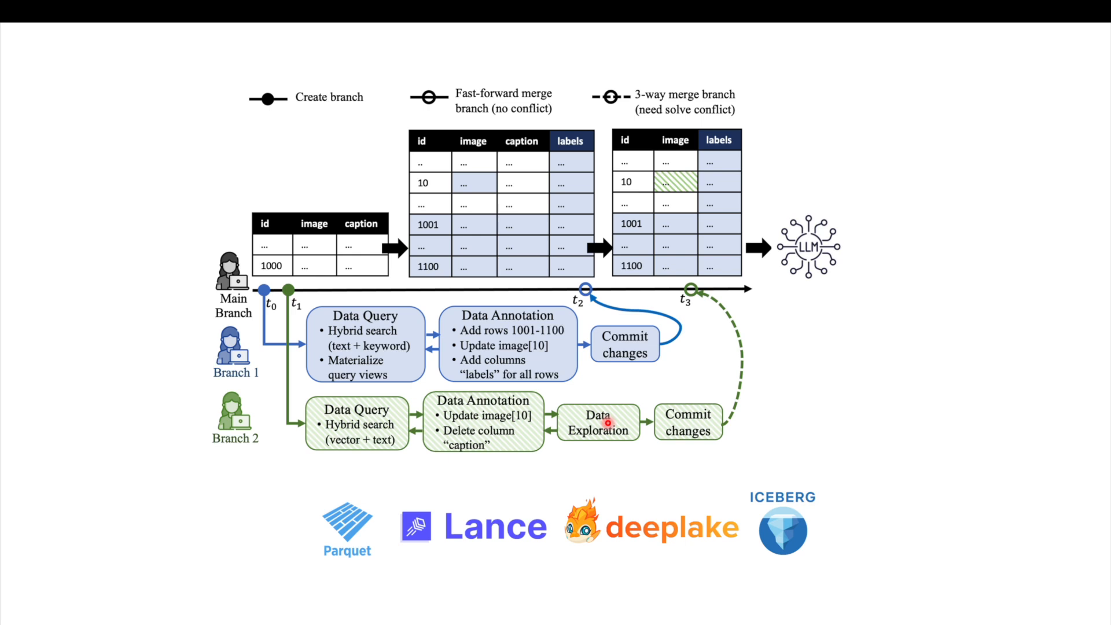
pyautogui.press('Right')
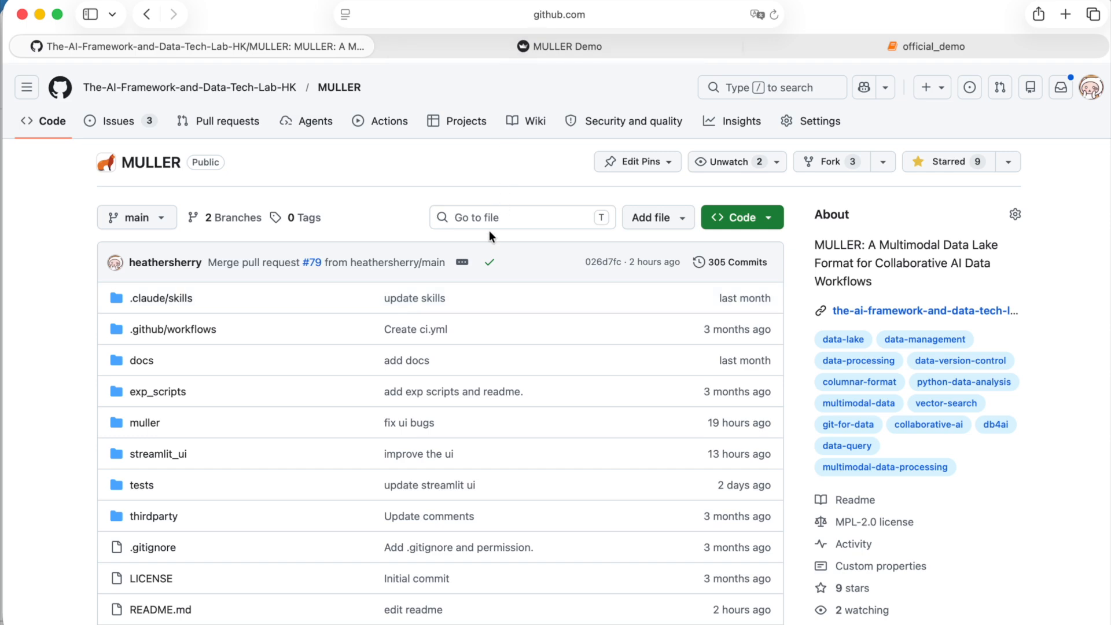
# - Review the MULLER repository's README from the overview diagram down to the Quick Start interface choices
pyautogui.scroll(-10, 474, 369)
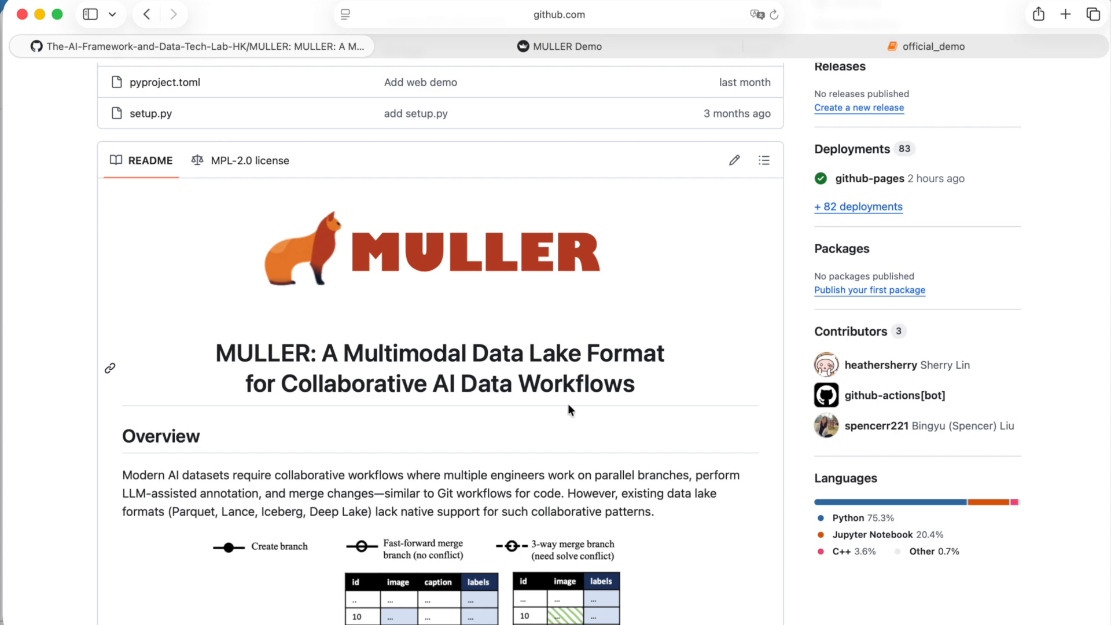
pyautogui.scroll(-15, 568, 407)
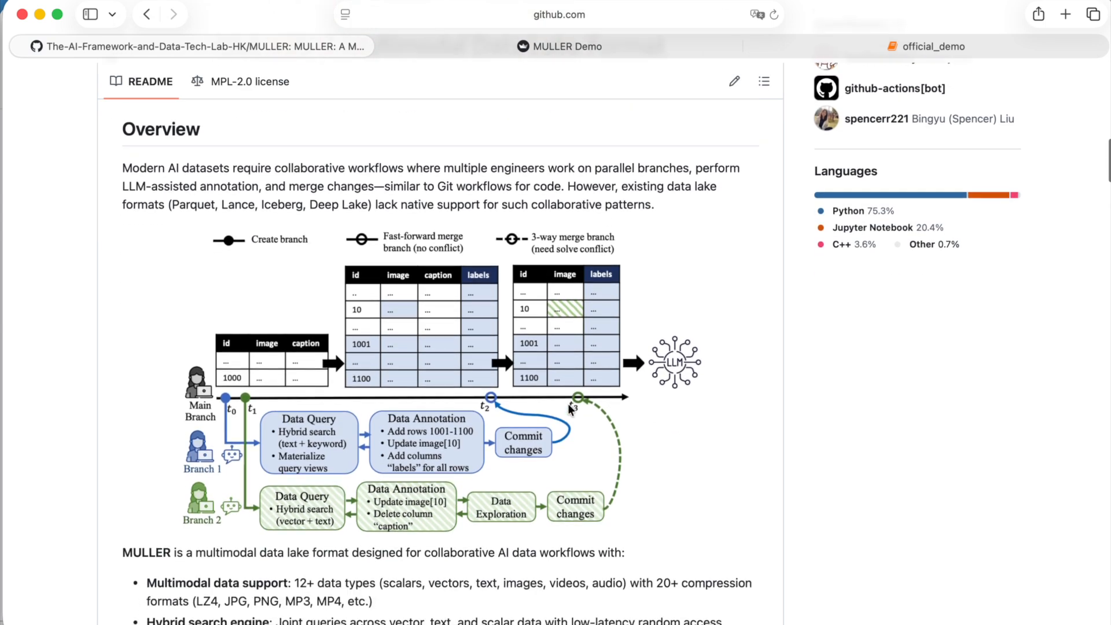
pyautogui.scroll(-5, 568, 408)
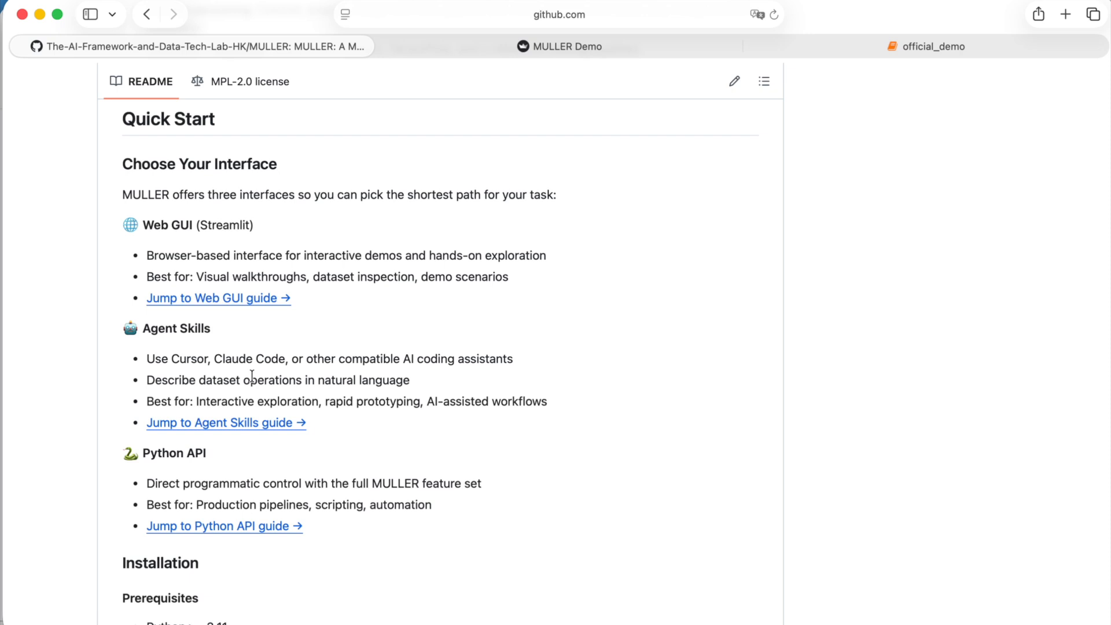
pyautogui.scroll(-3, 252, 376)
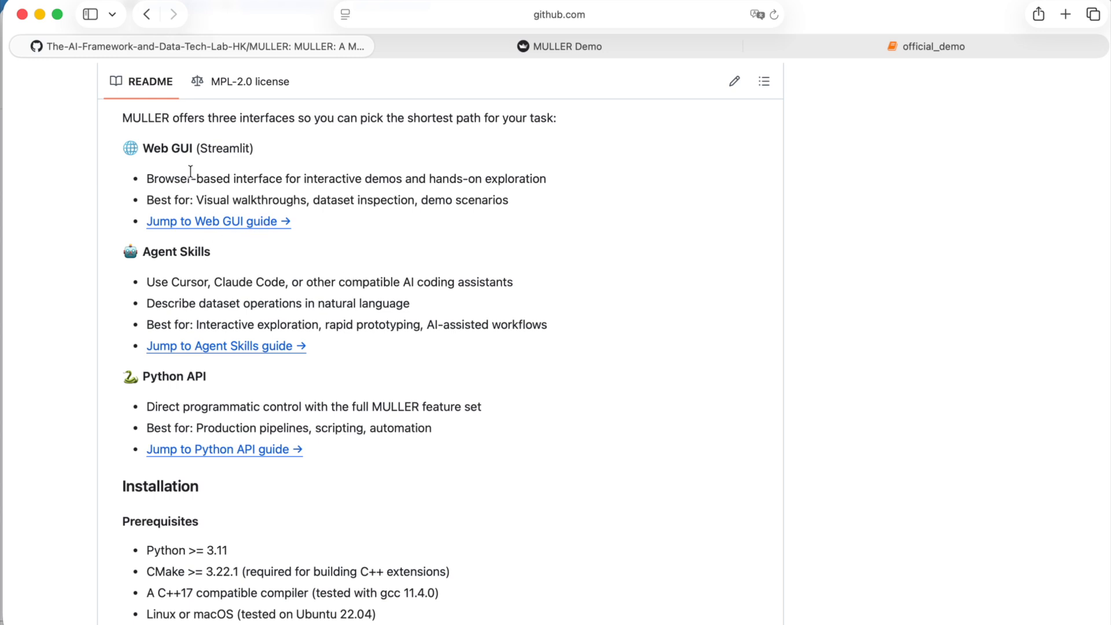
# - Switch to the MULLER Demo, allow overwriting an existing dataset, and load the new dataset's column schema from schema.json
pyautogui.click(472, 39)
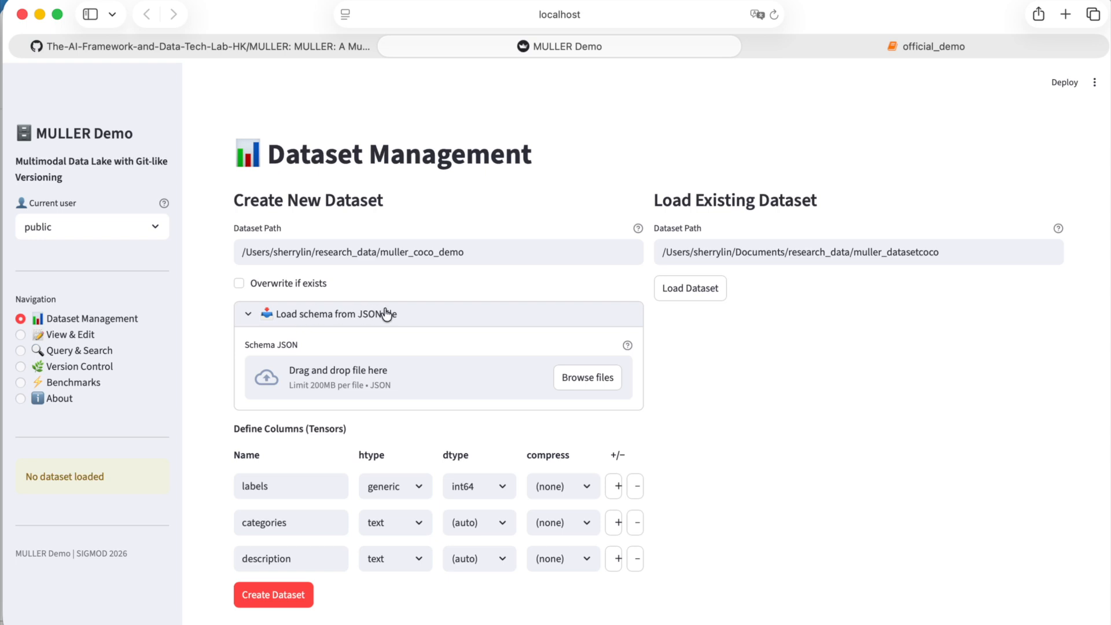
pyautogui.click(239, 283)
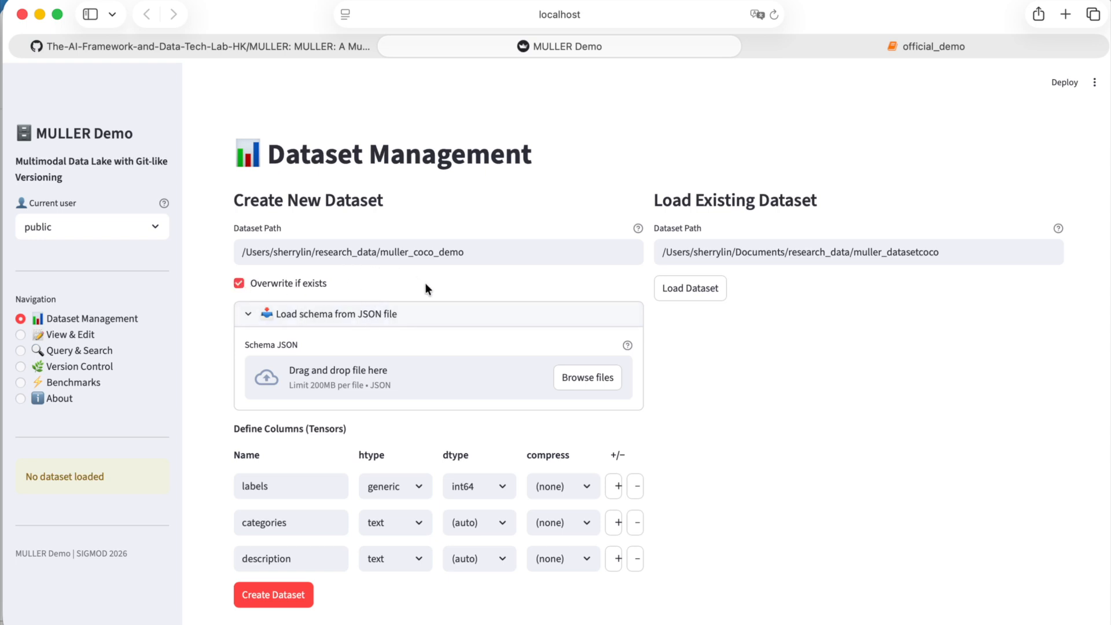
pyautogui.click(567, 380)
pyautogui.click(818, 280)
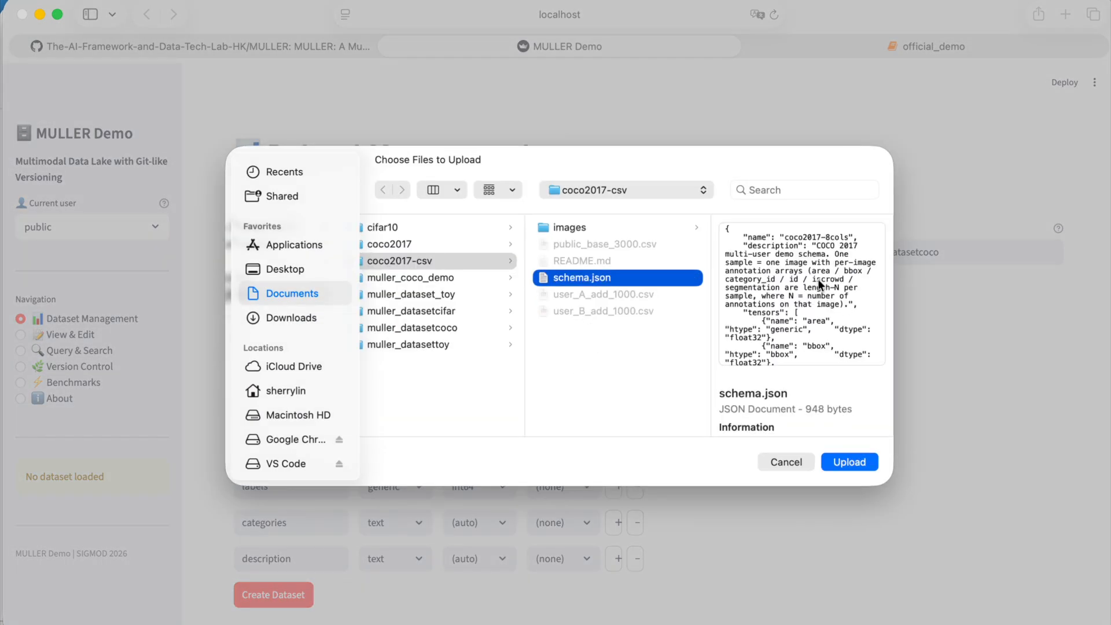
pyautogui.click(849, 461)
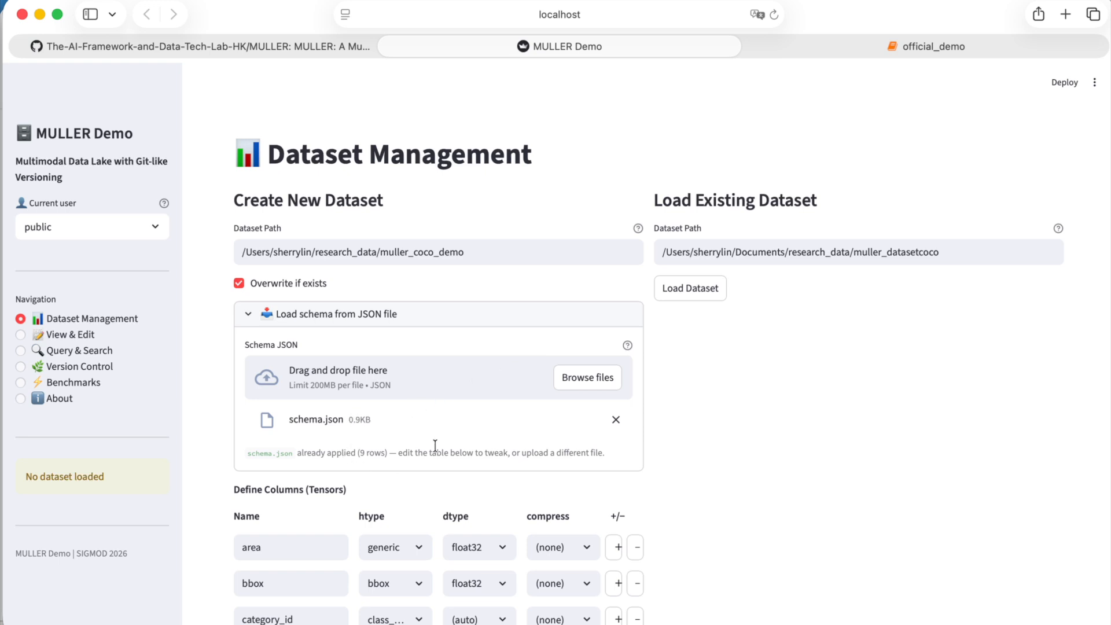
# - Check the loaded column definitions from area to segmentation and create the muller_coco_demo dataset
pyautogui.scroll(-5, 435, 444)
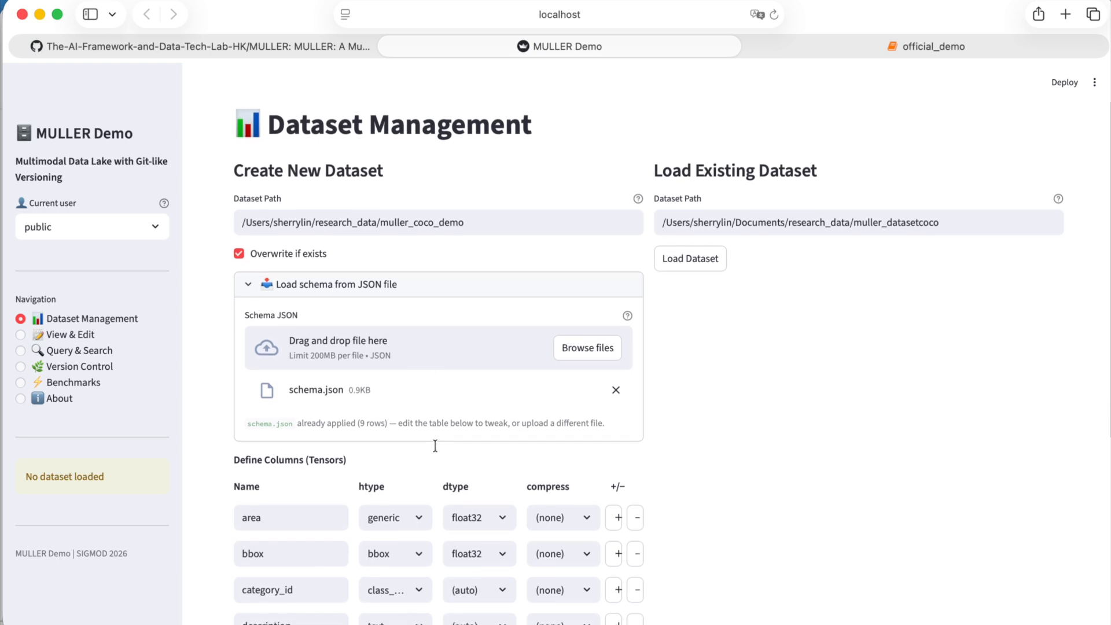
pyautogui.scroll(-2, 435, 444)
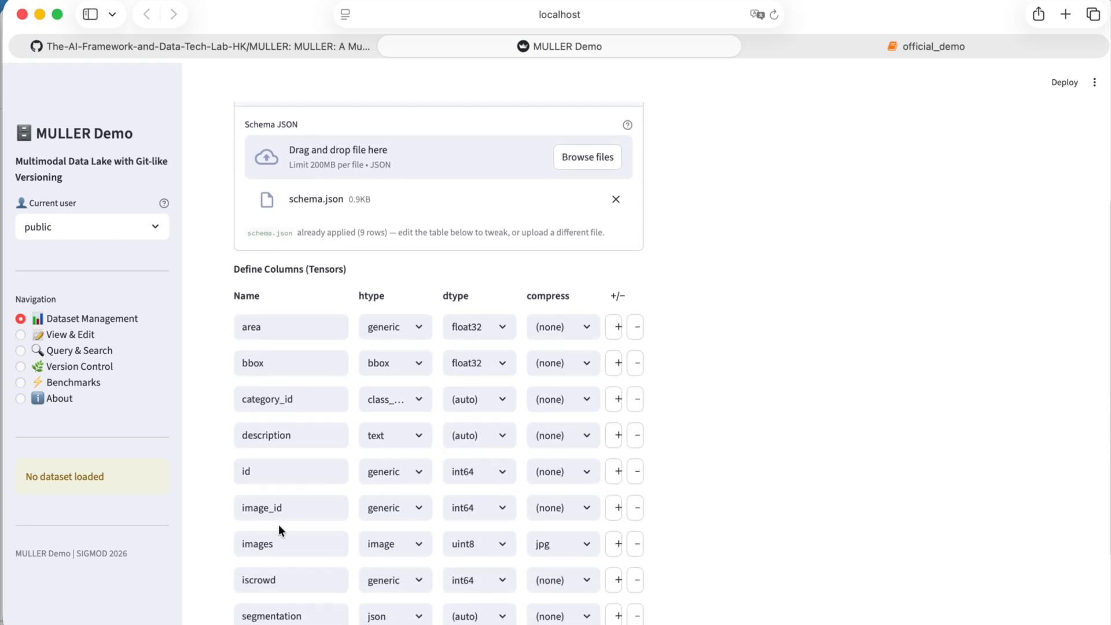
pyautogui.scroll(-4, 278, 524)
pyautogui.scroll(2, 277, 524)
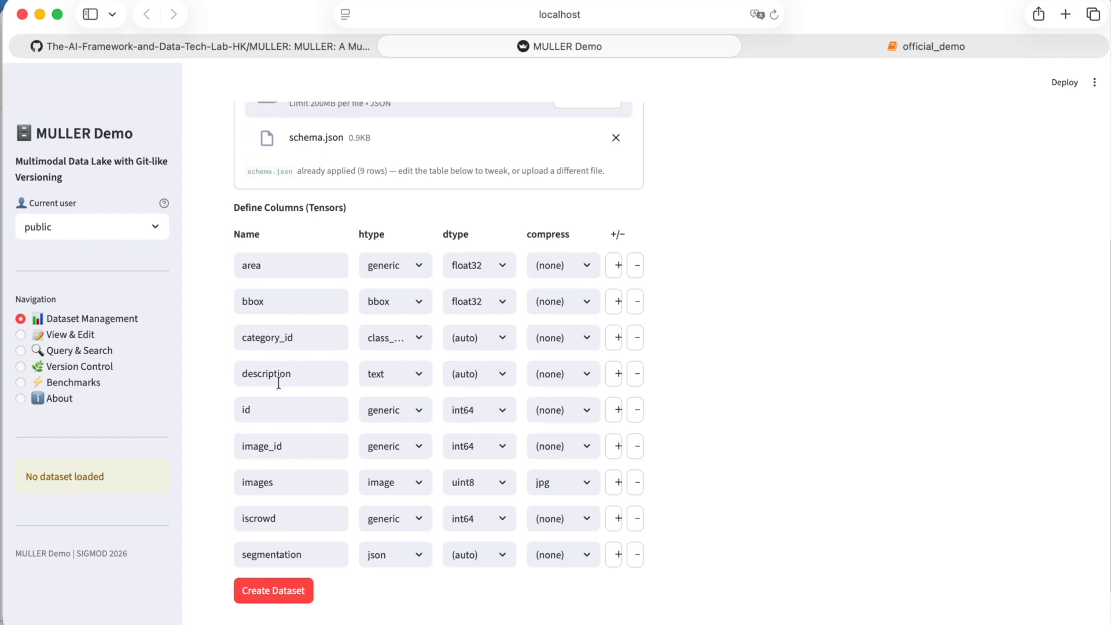
pyautogui.click(263, 591)
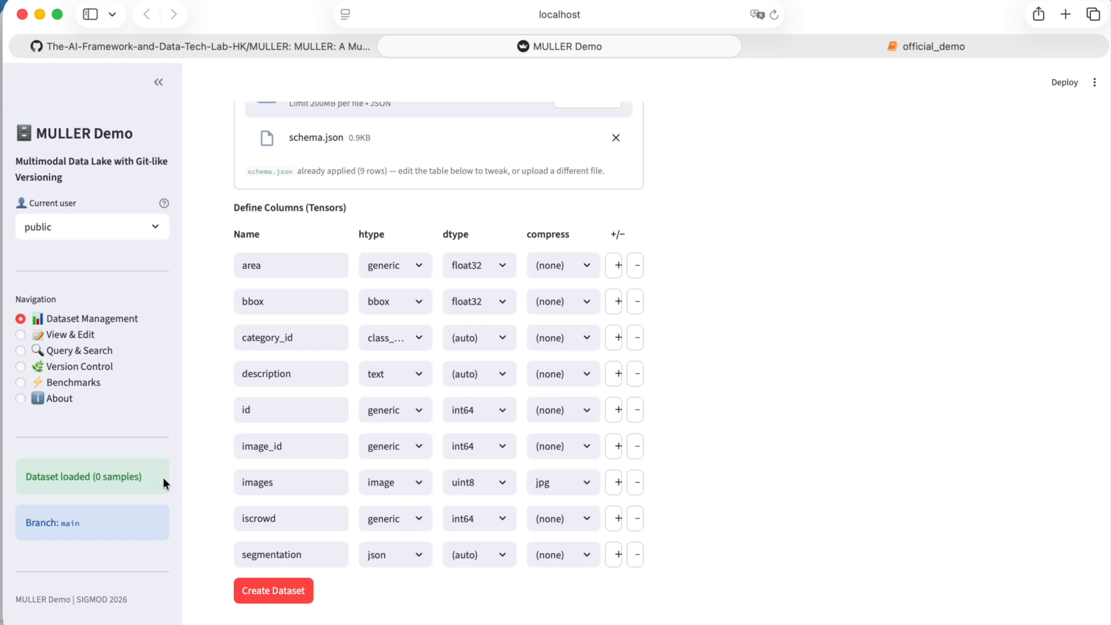
# - Batch-import public_base_3000.csv into the new dataset on the main branch with the default commit message
pyautogui.click(83, 338)
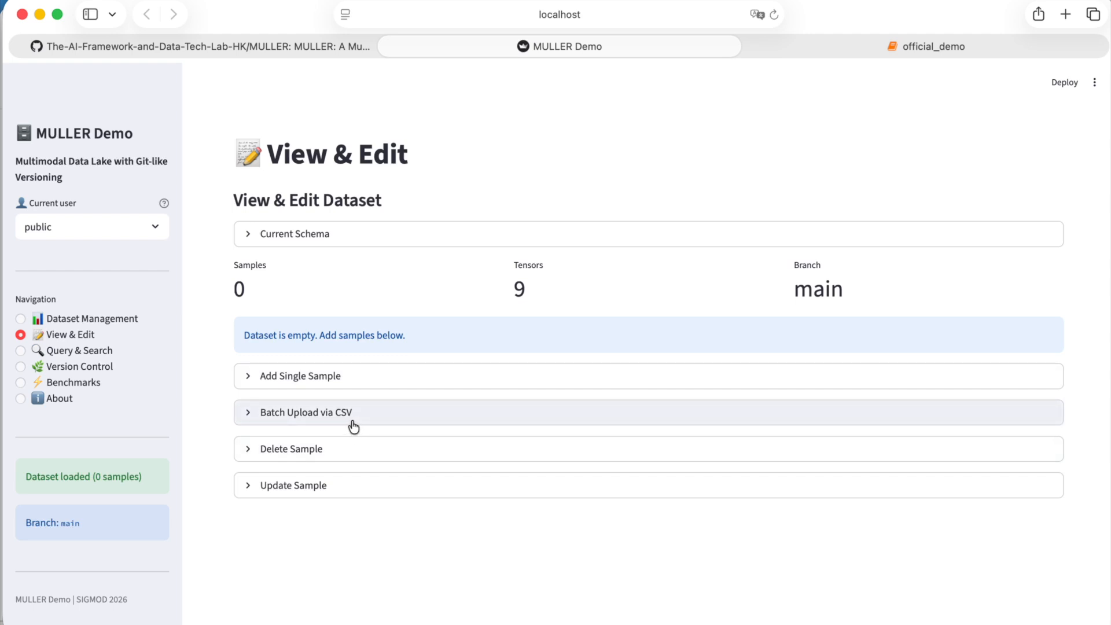
pyautogui.click(352, 425)
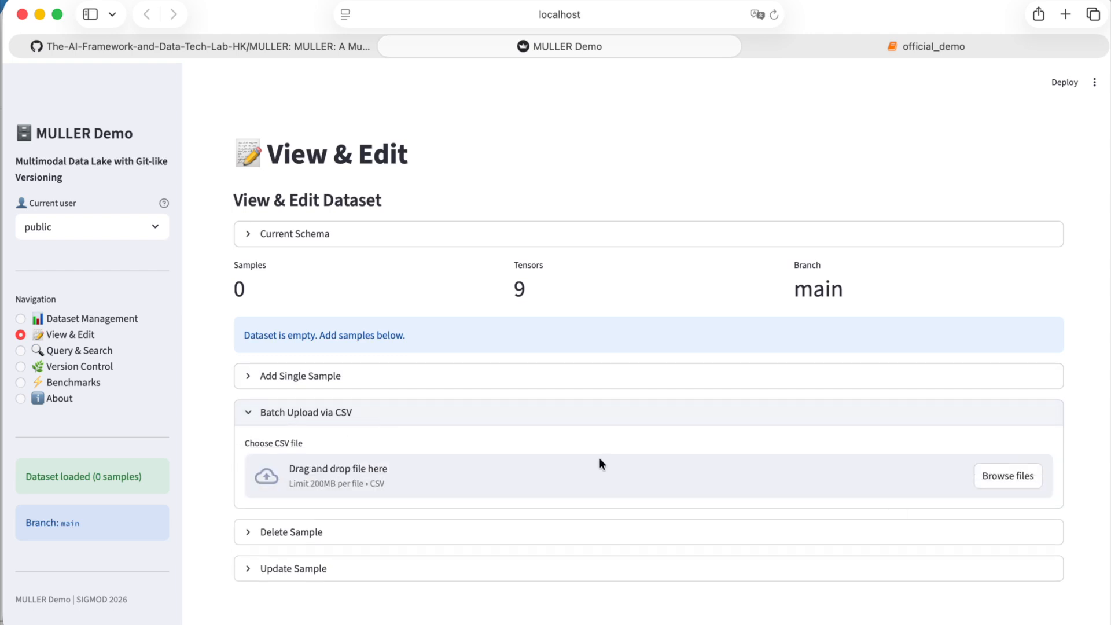
pyautogui.click(996, 478)
pyautogui.click(796, 244)
pyautogui.click(844, 462)
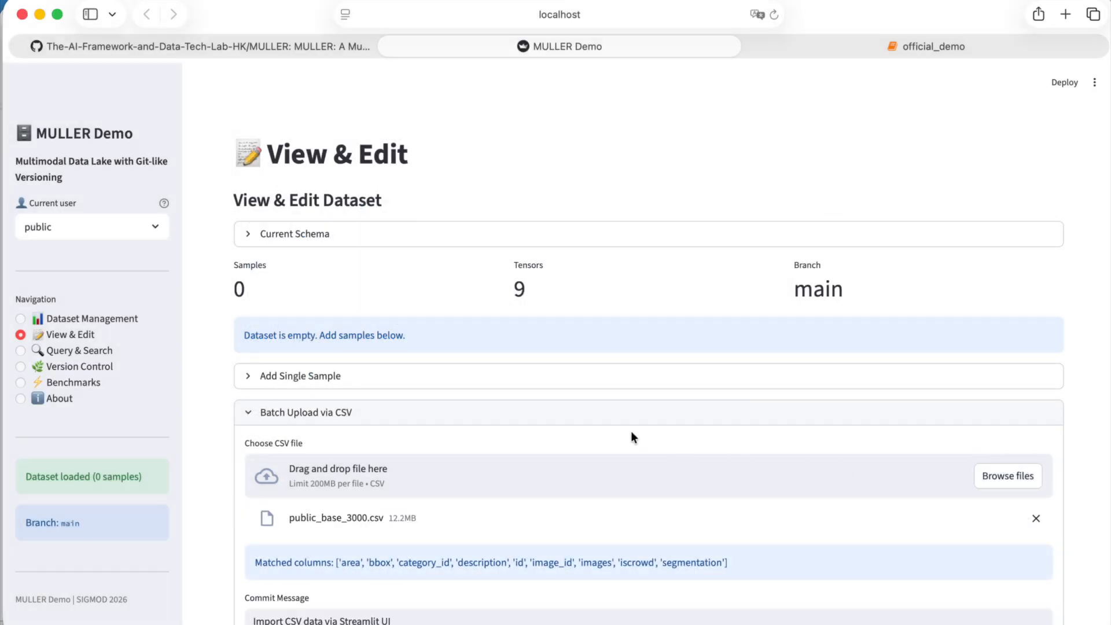
pyautogui.scroll(-3, 496, 437)
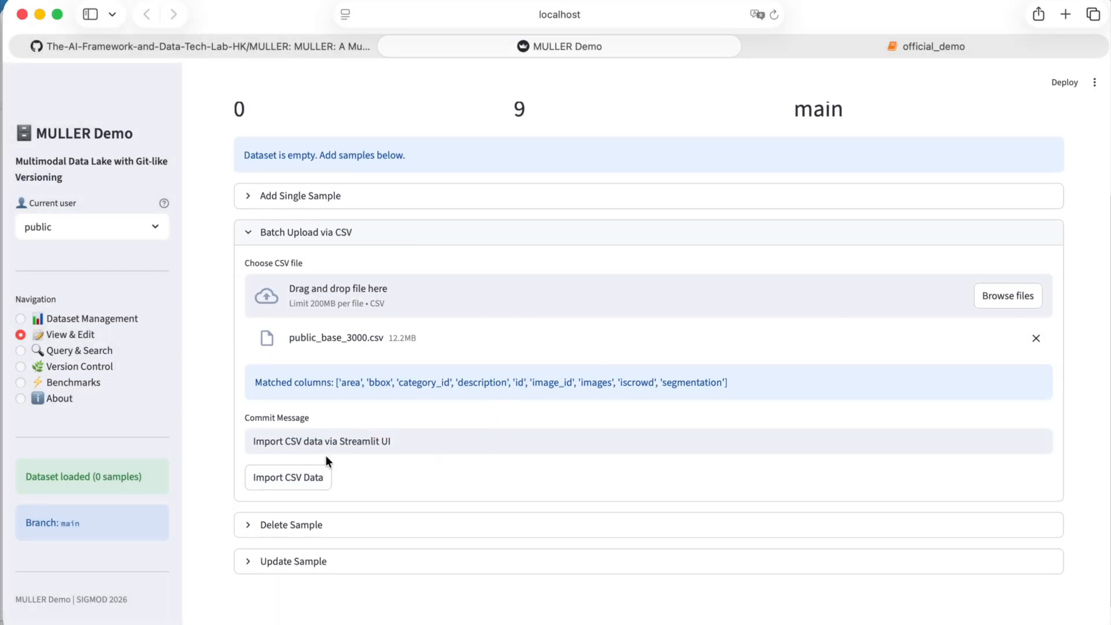
pyautogui.click(303, 483)
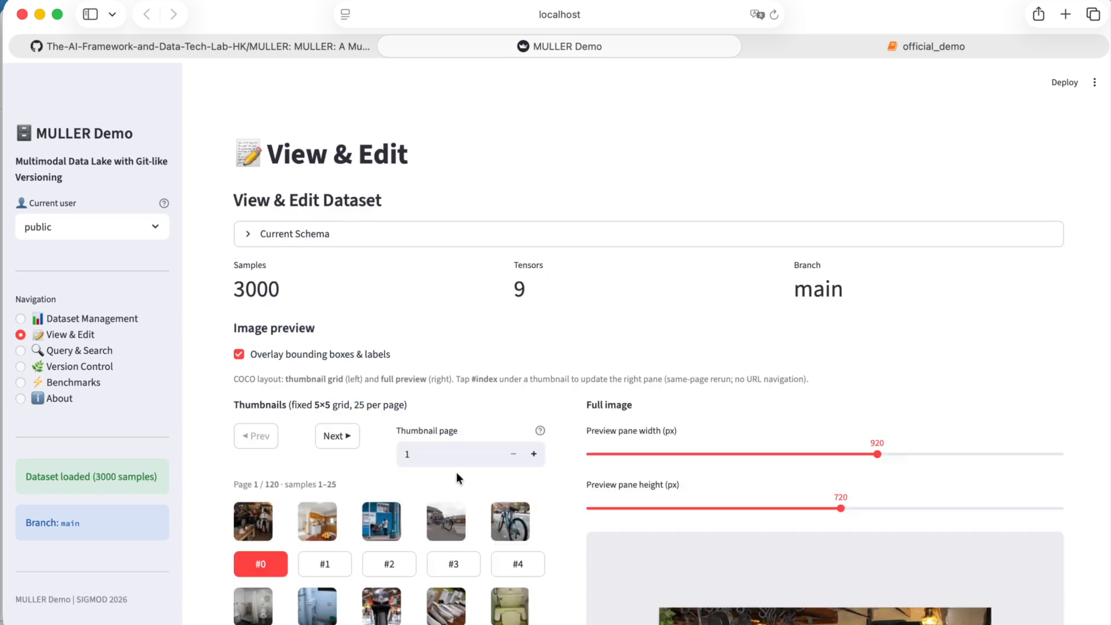
# - Set the image preview pane width to 760 px and browse the sample thumbnails to page 3
pyautogui.scroll(-5, 506, 428)
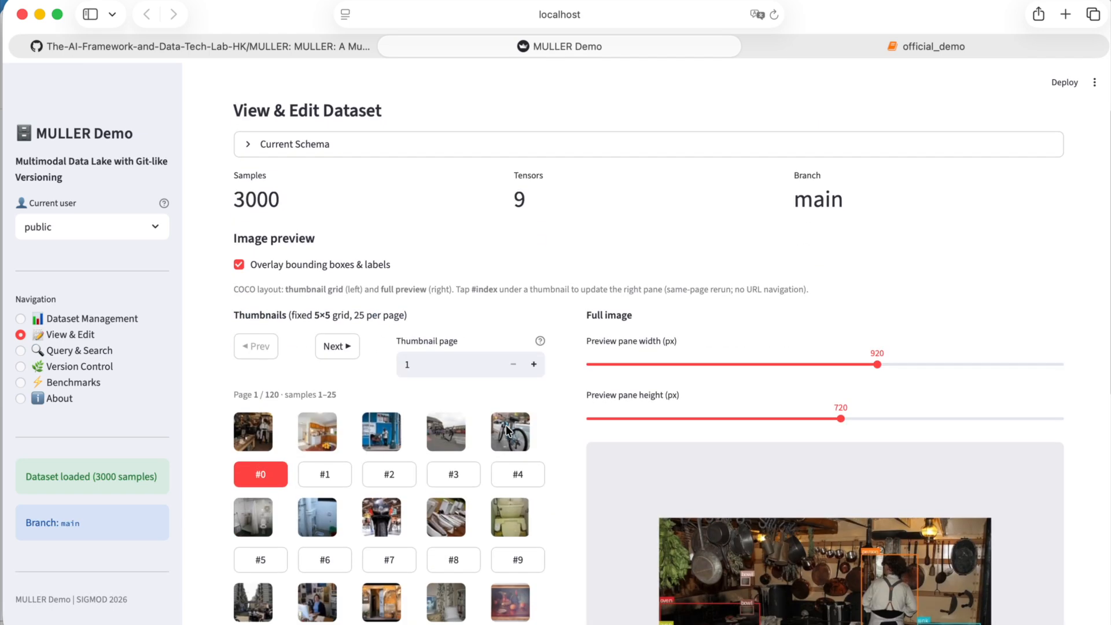
pyautogui.scroll(-3, 508, 432)
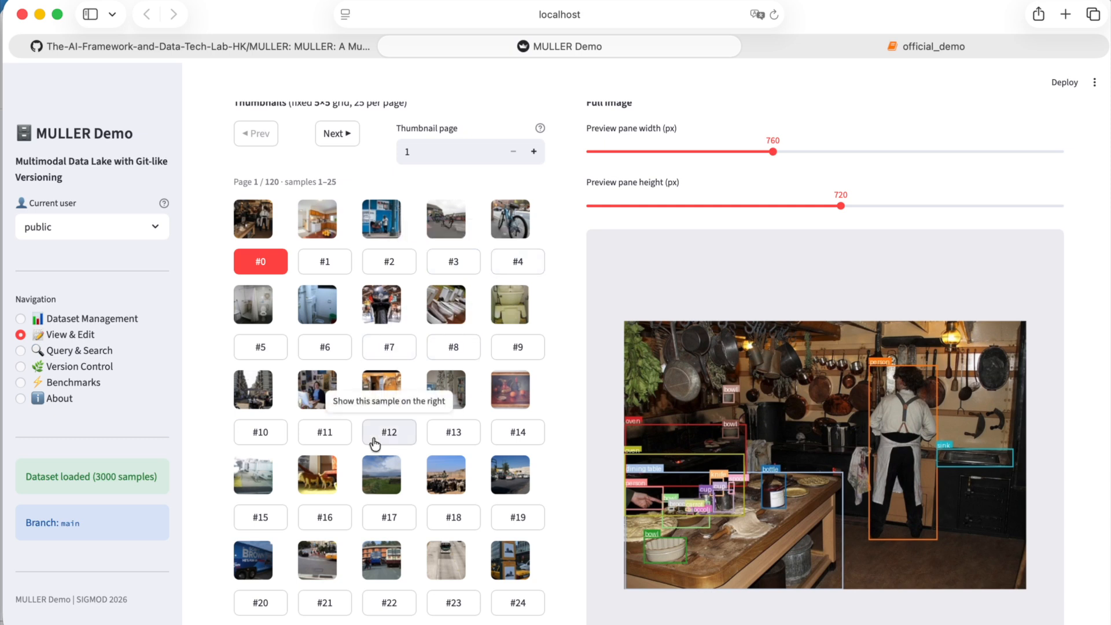
pyautogui.click(534, 152)
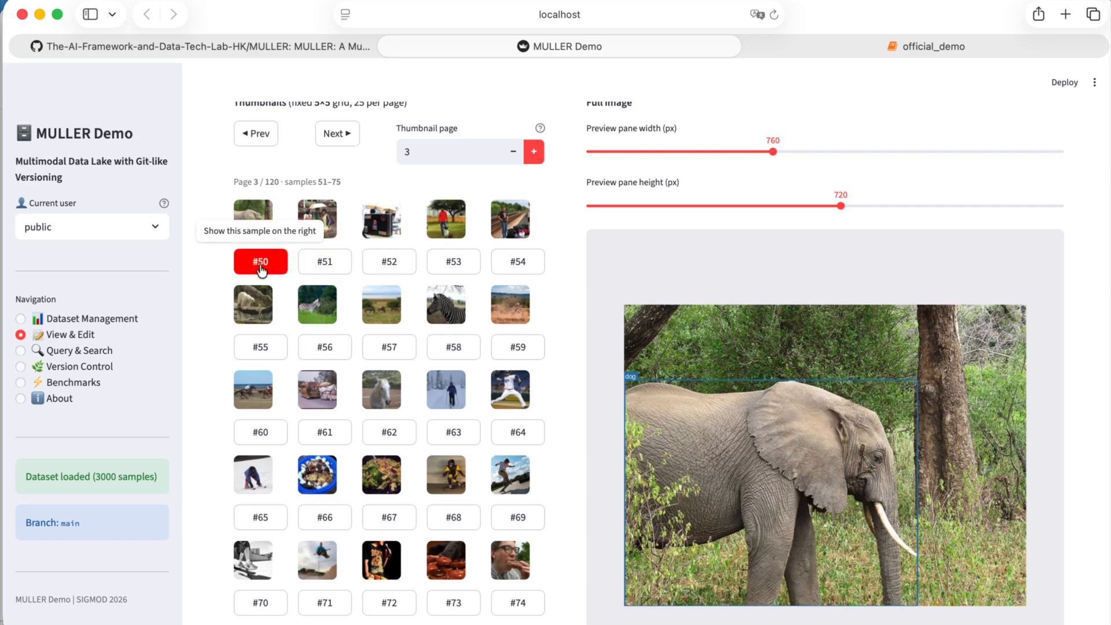
# - View sample #50 with its bounding box overlay at full resolution, and close the enlarged view
pyautogui.scroll(-2, 693, 377)
pyautogui.scroll(-2, 669, 572)
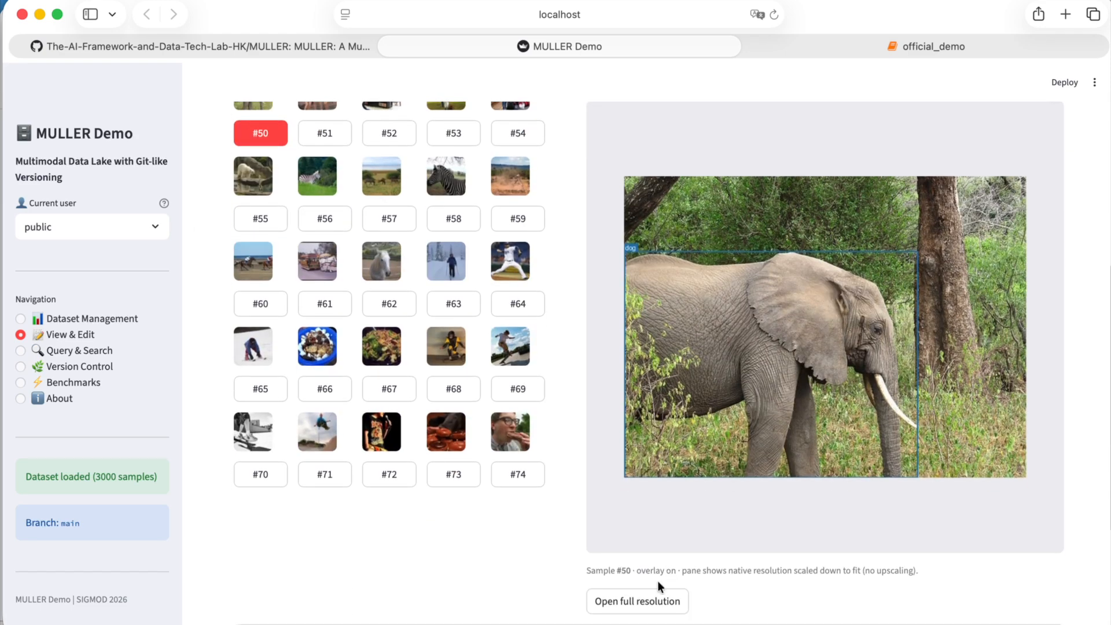
pyautogui.click(647, 593)
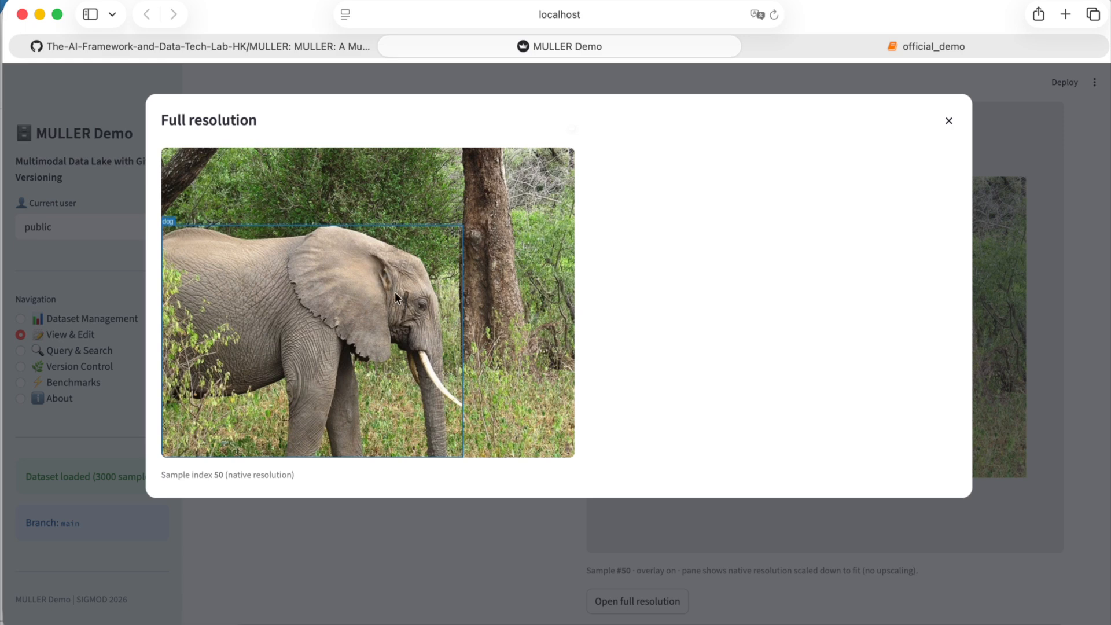
pyautogui.click(947, 124)
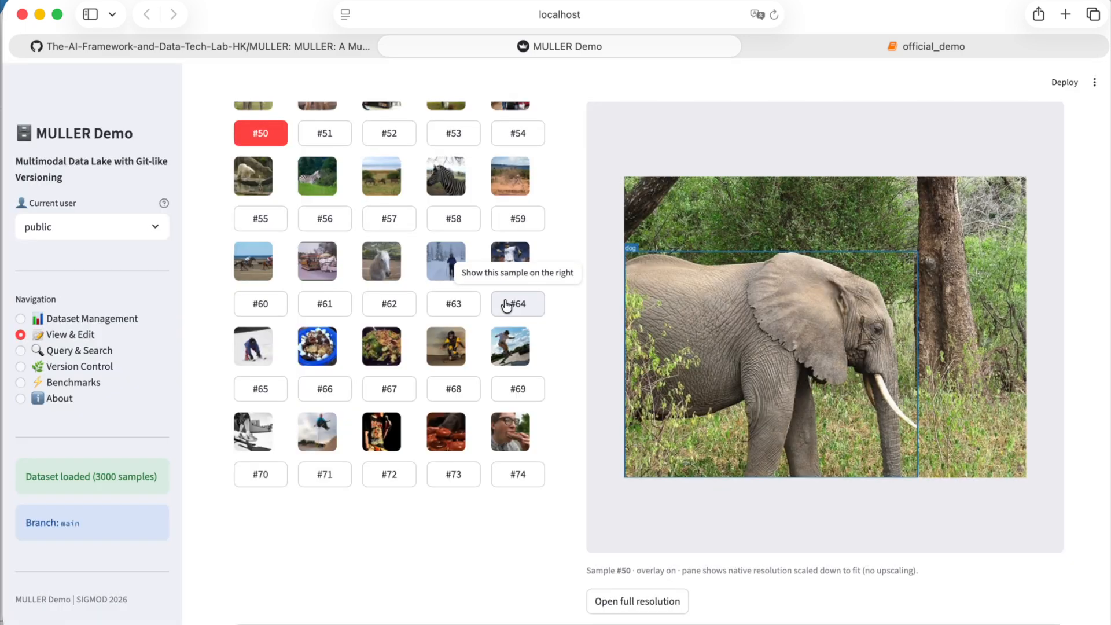
# - Run a conditional filter in Query & Search for samples with image_id > 120000
pyautogui.click(91, 352)
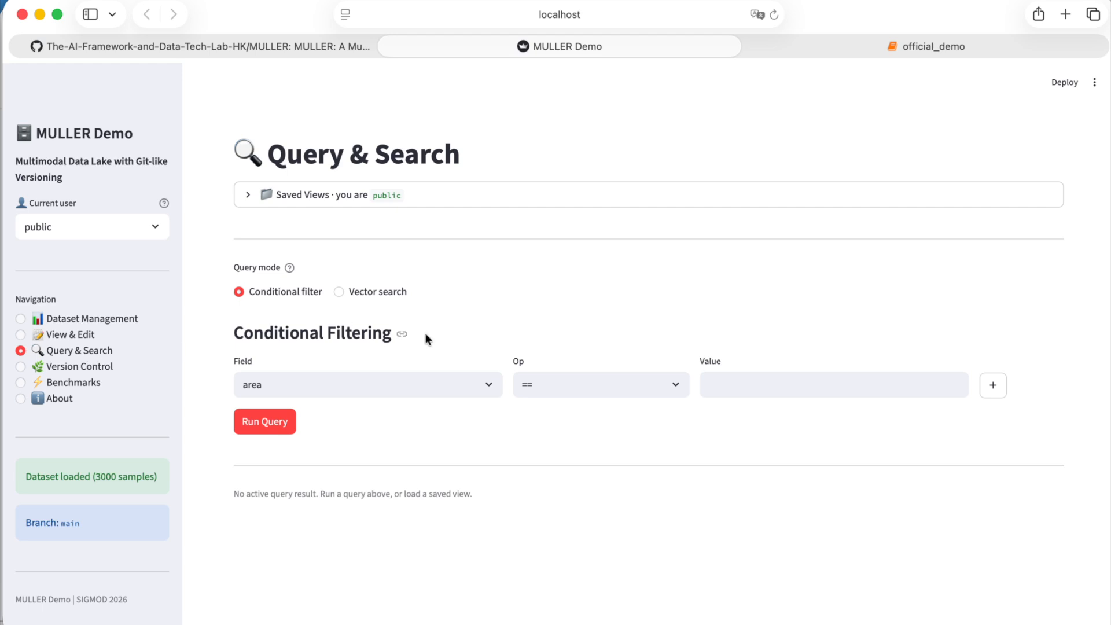
pyautogui.click(480, 385)
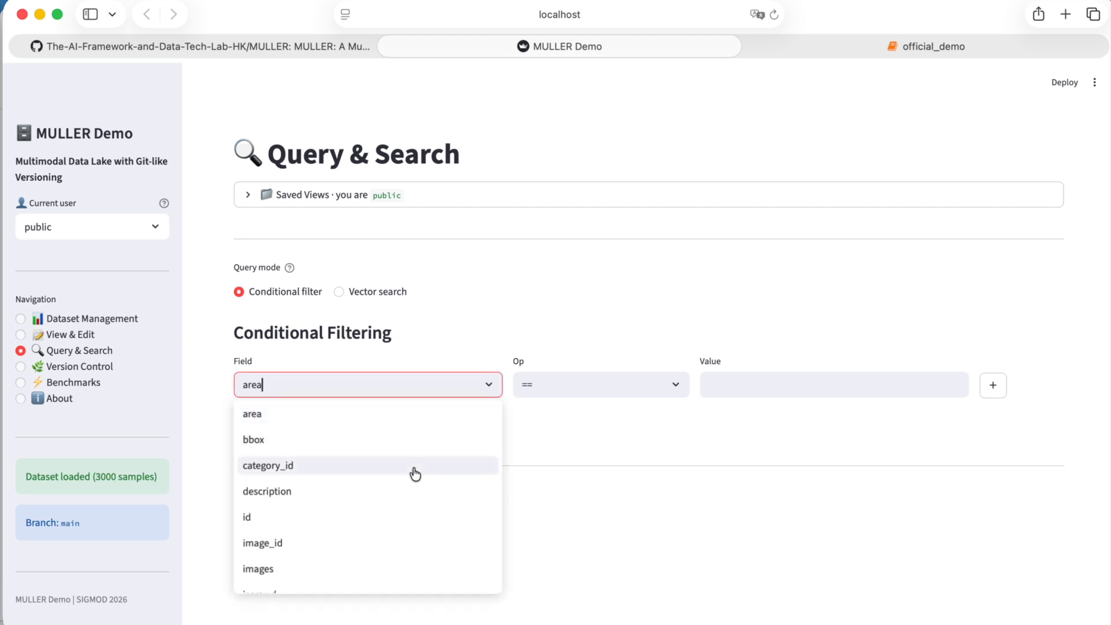
pyautogui.click(384, 544)
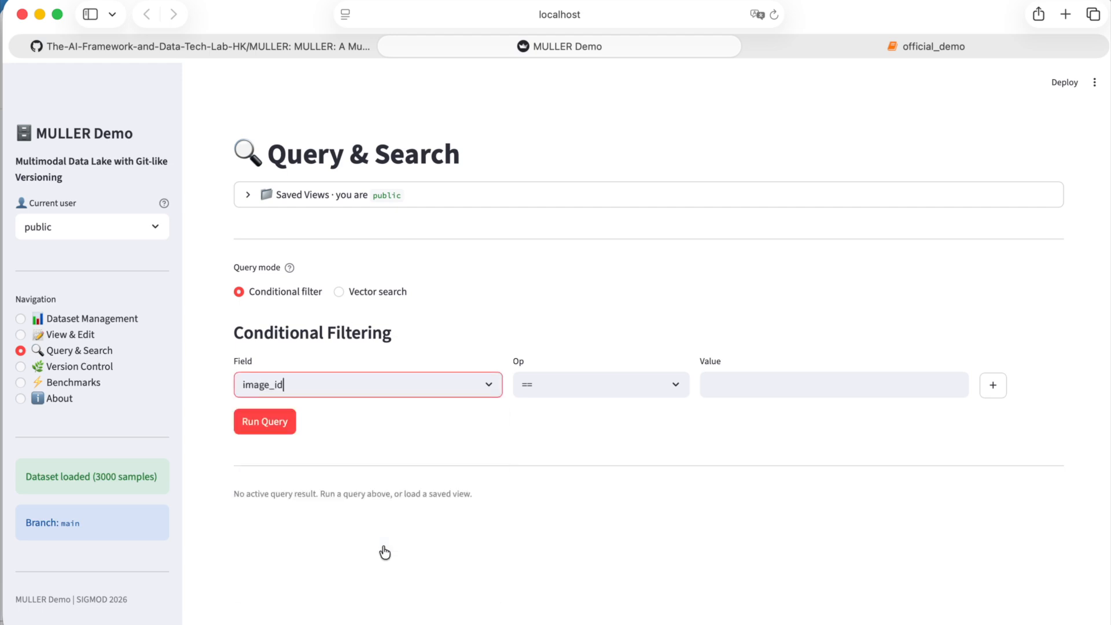
pyautogui.click(642, 385)
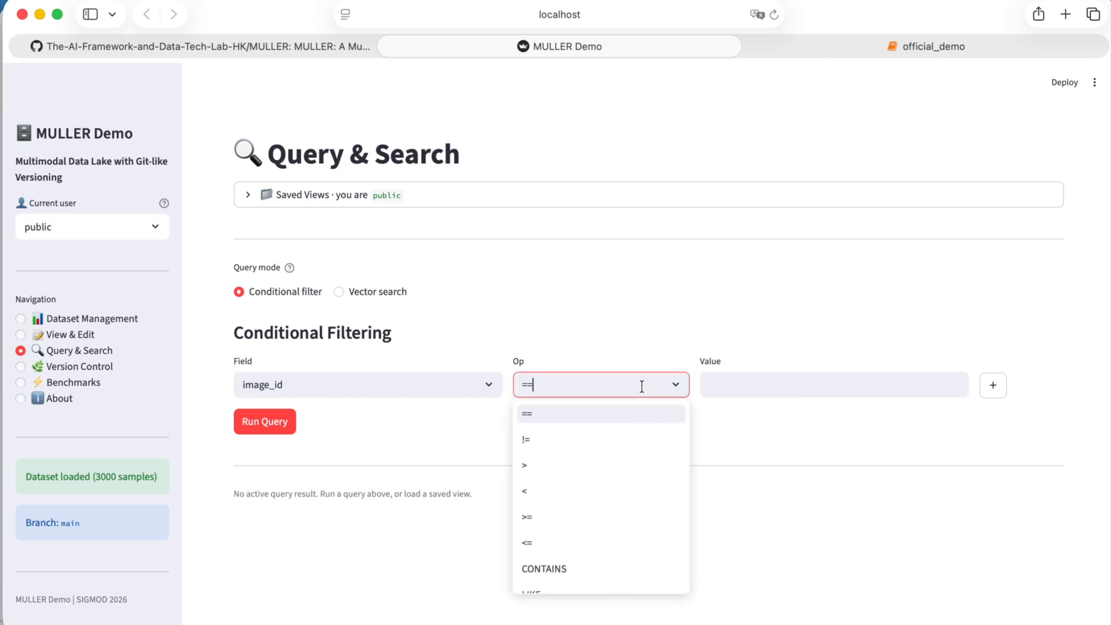
pyautogui.click(587, 466)
pyautogui.press('Tab')
pyautogui.write('120000')
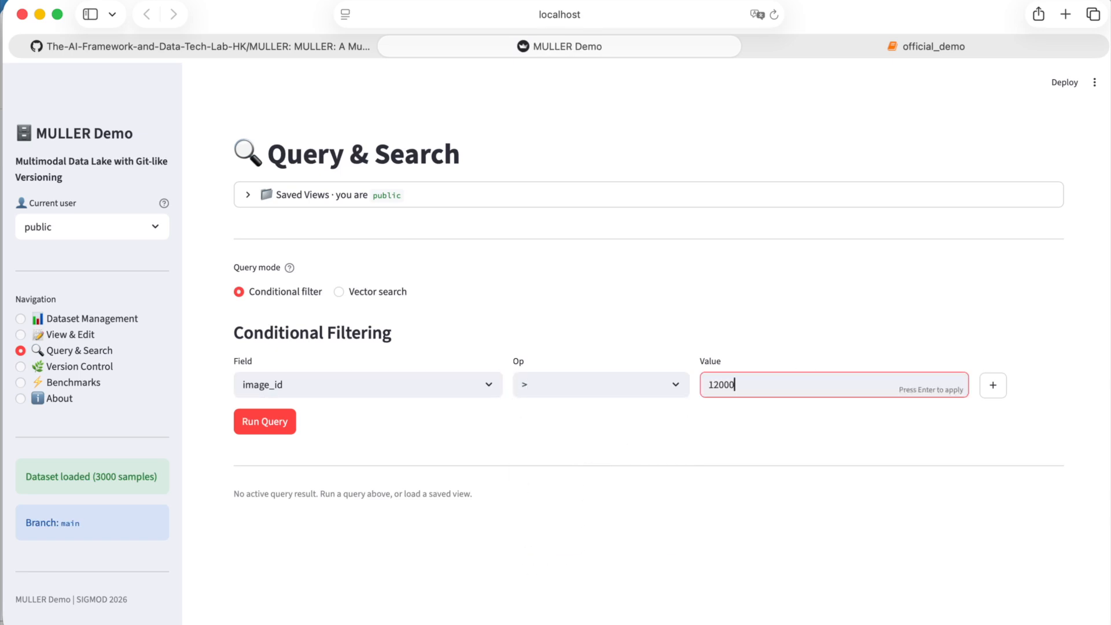
pyautogui.click(296, 423)
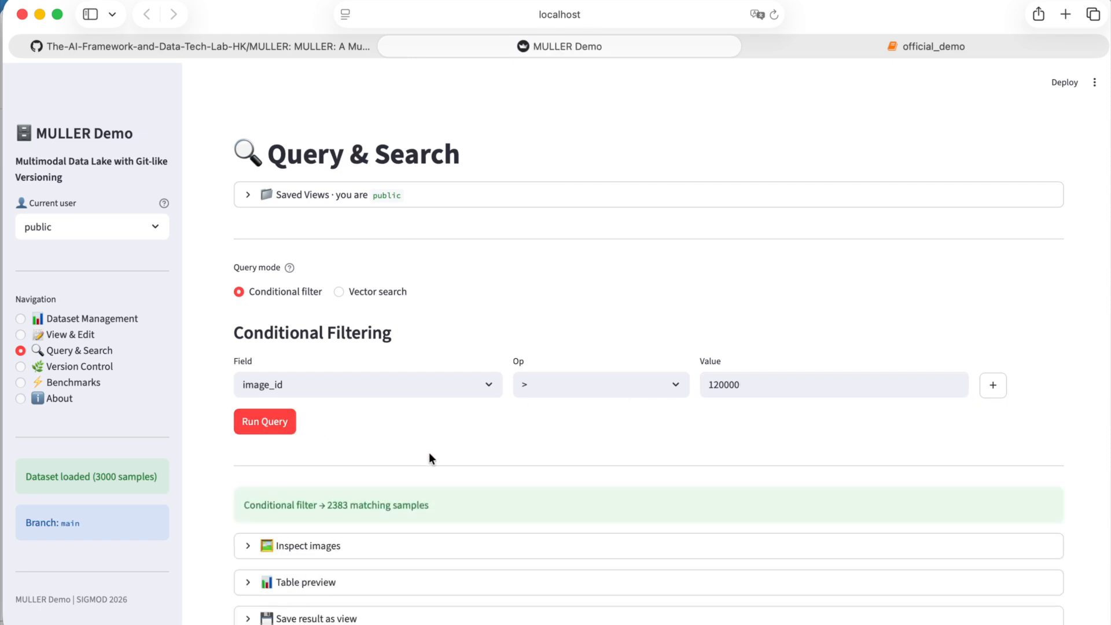
# - Inspect the images matching the image_id filter with their bounding box overlays
pyautogui.scroll(-3, 428, 452)
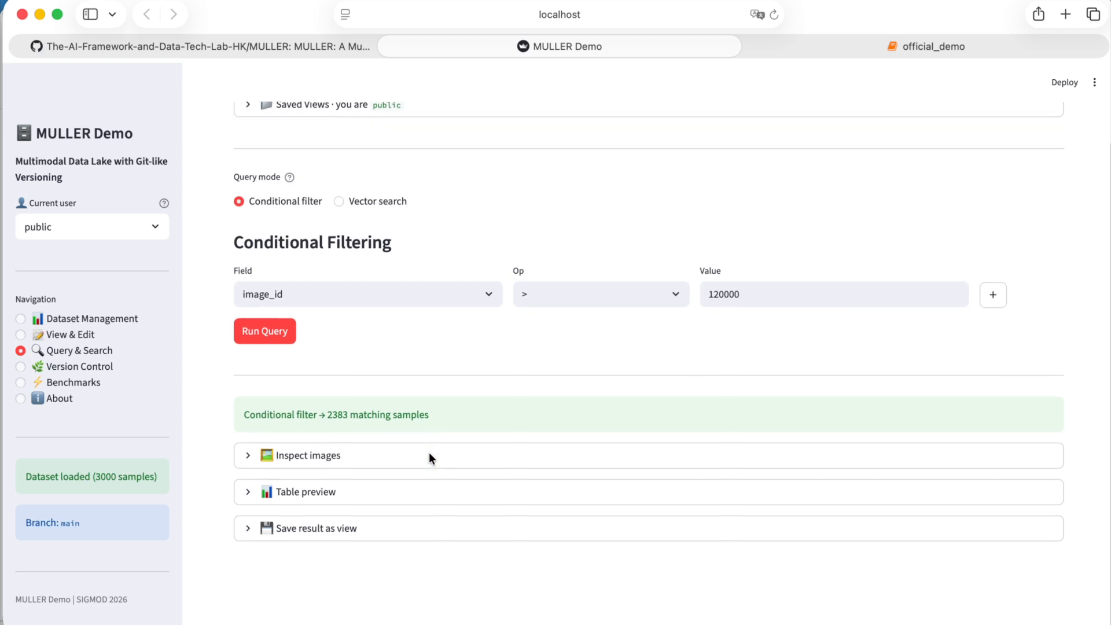
pyautogui.click(372, 451)
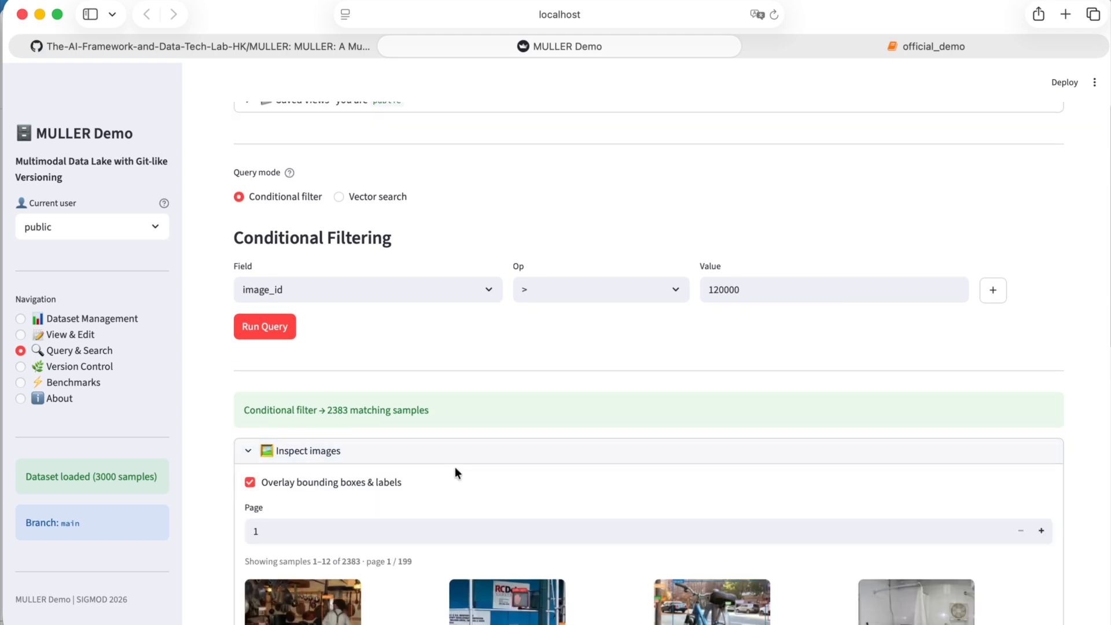
pyautogui.scroll(-9, 450, 466)
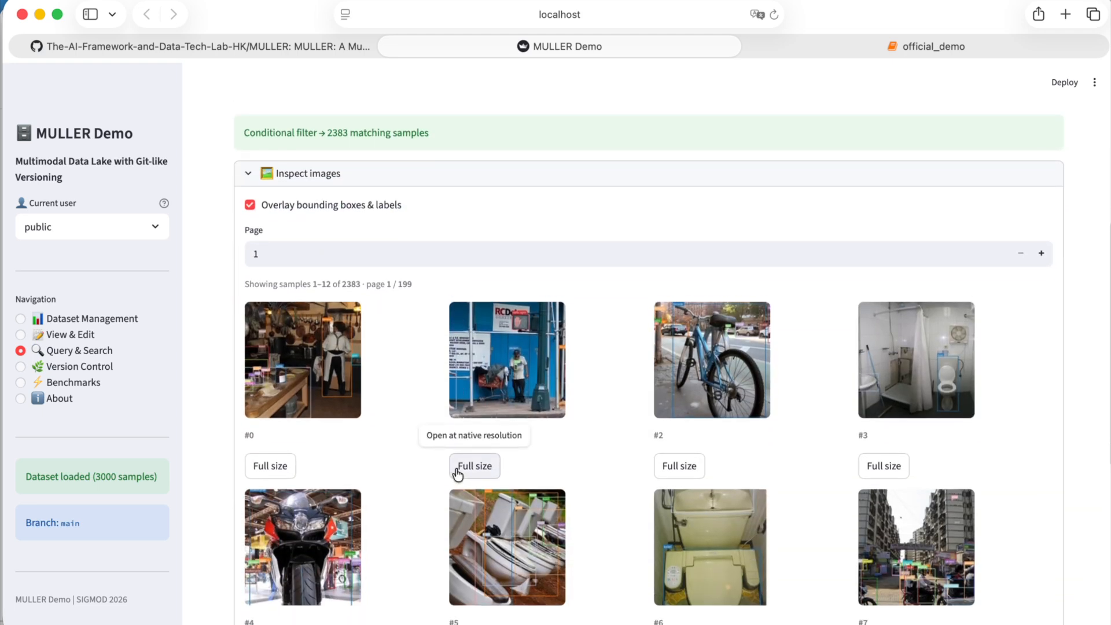
pyautogui.scroll(5, 456, 469)
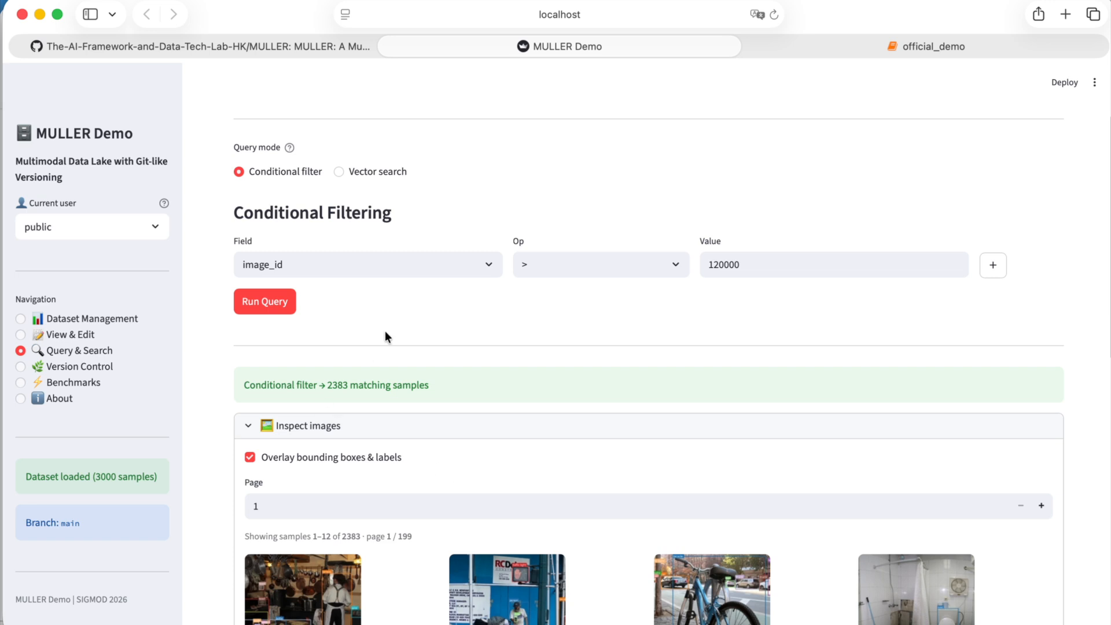
# - Add an AND condition requiring description CONTAINS cat, and run the combined query
pyautogui.click(993, 266)
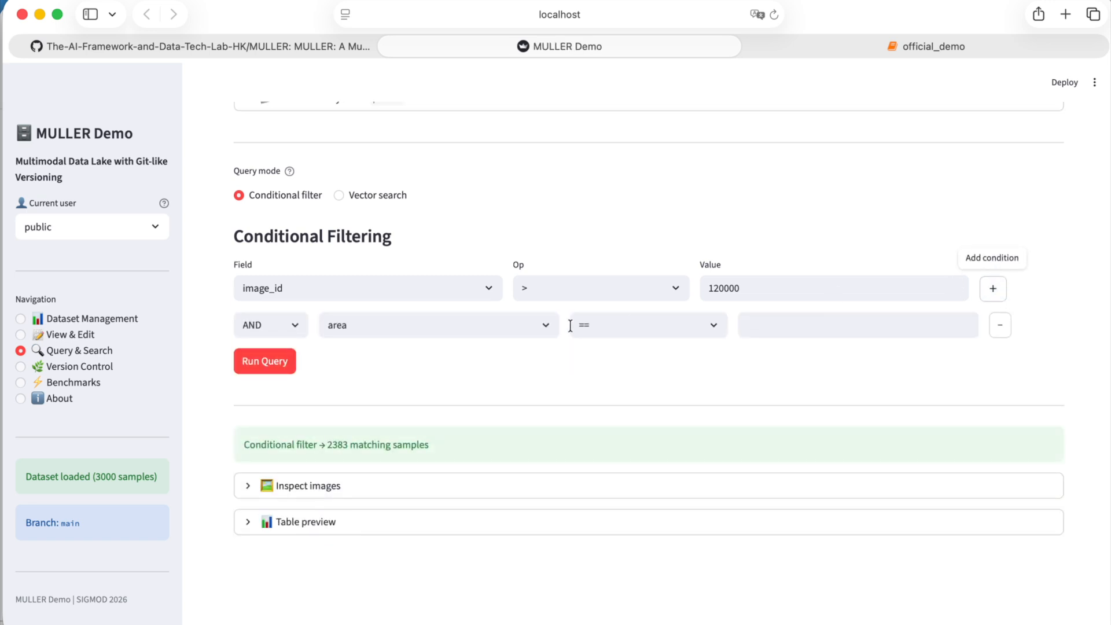
pyautogui.click(539, 325)
pyautogui.click(503, 426)
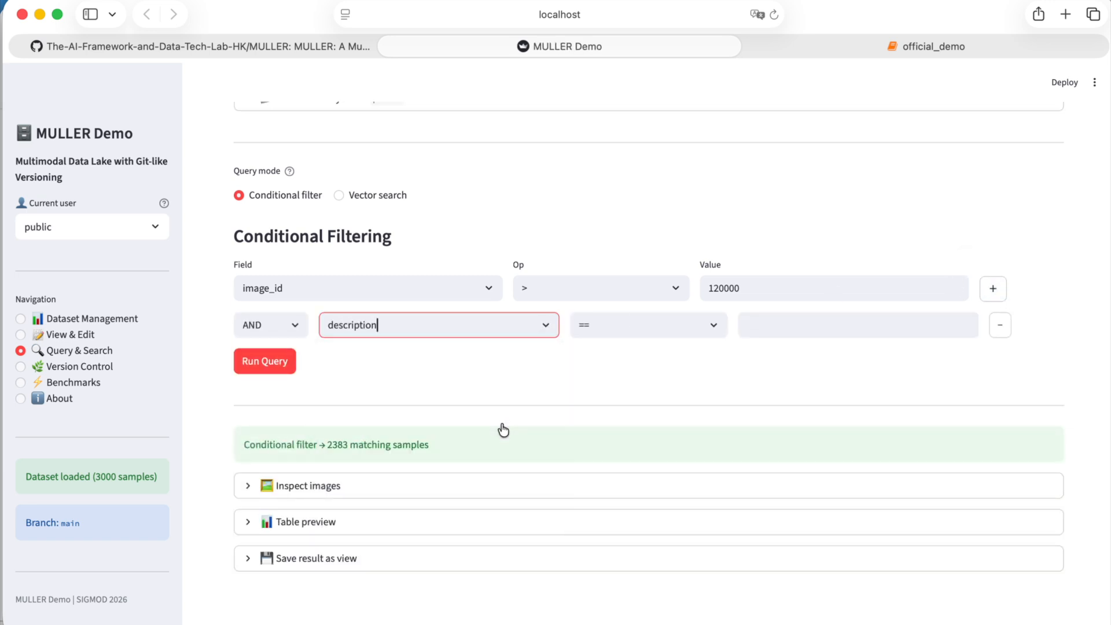
pyautogui.click(714, 321)
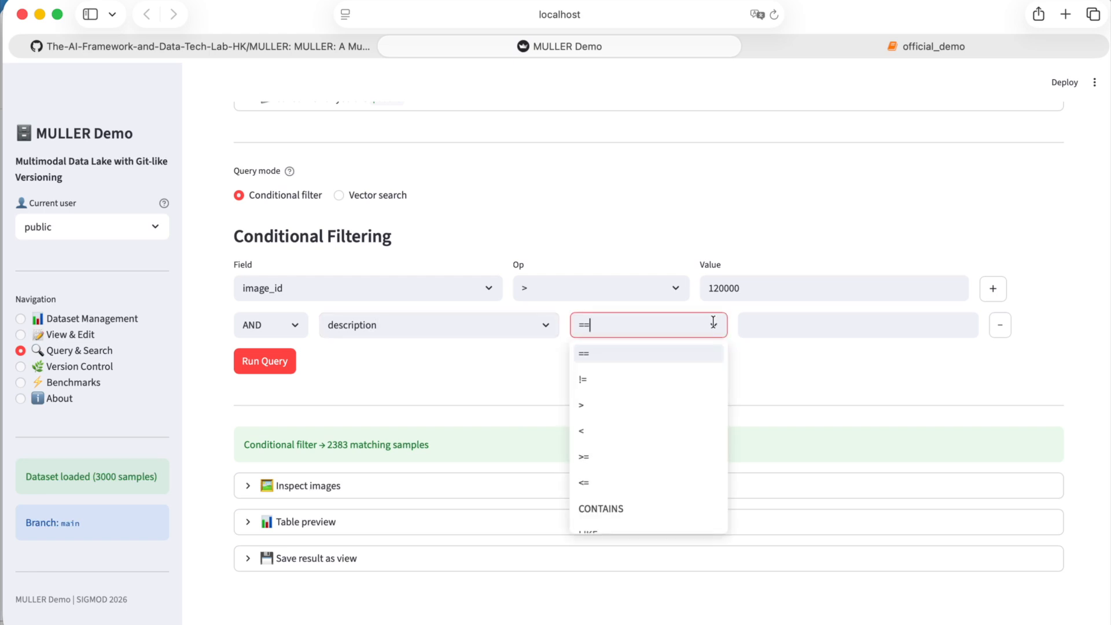
pyautogui.click(662, 507)
pyautogui.click(780, 327)
pyautogui.write('cat')
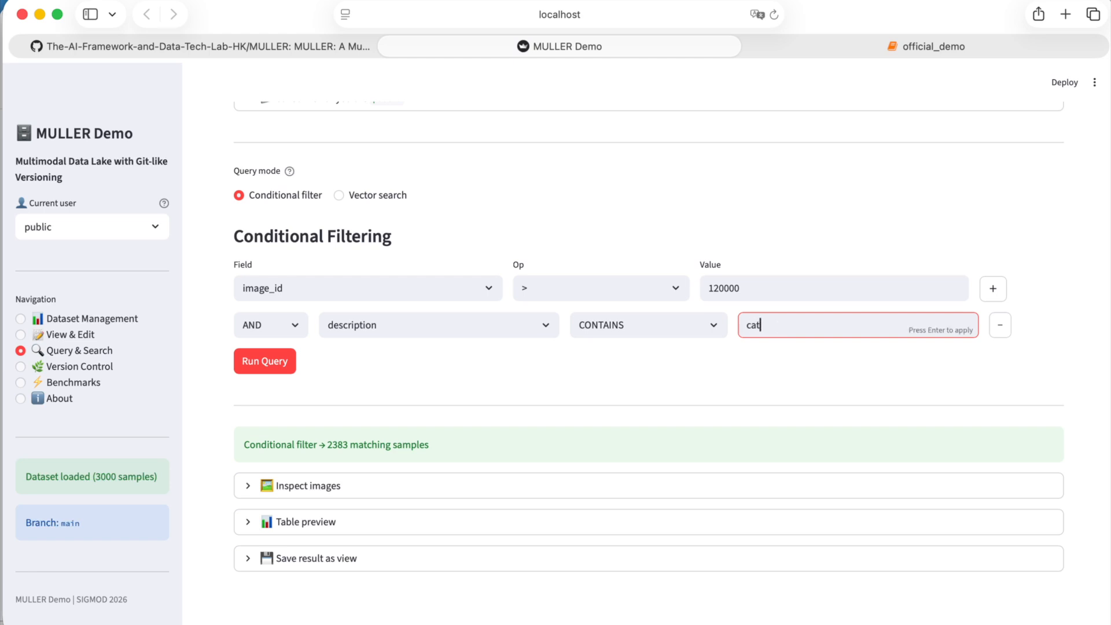
pyautogui.click(269, 362)
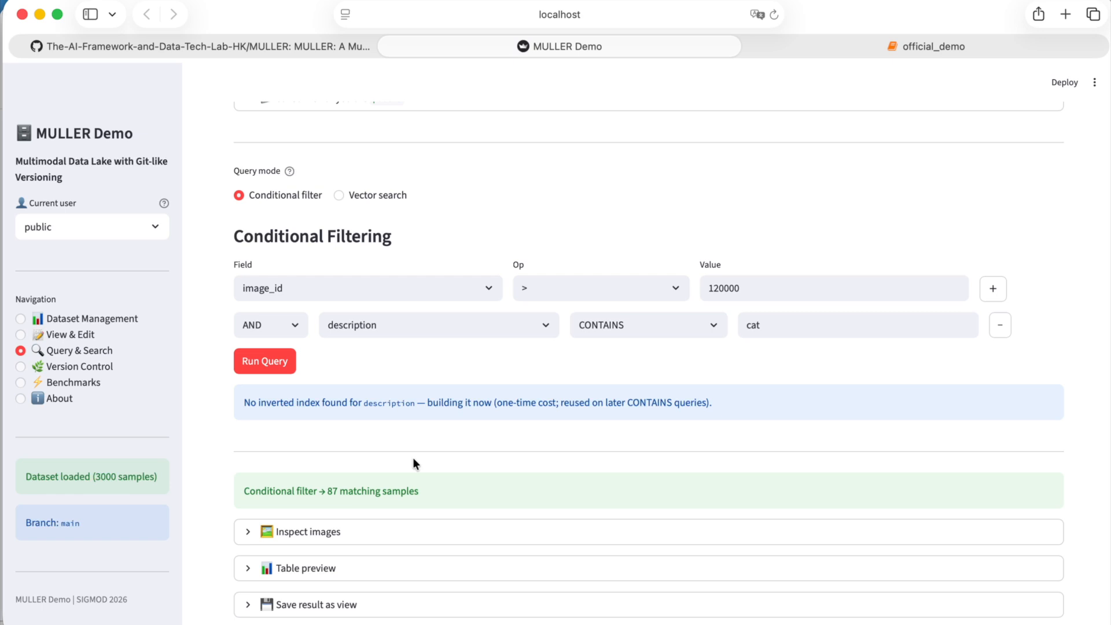
# - Inspect the images matching the cat query and browse the result thumbnails to page 4
pyautogui.scroll(-2, 413, 463)
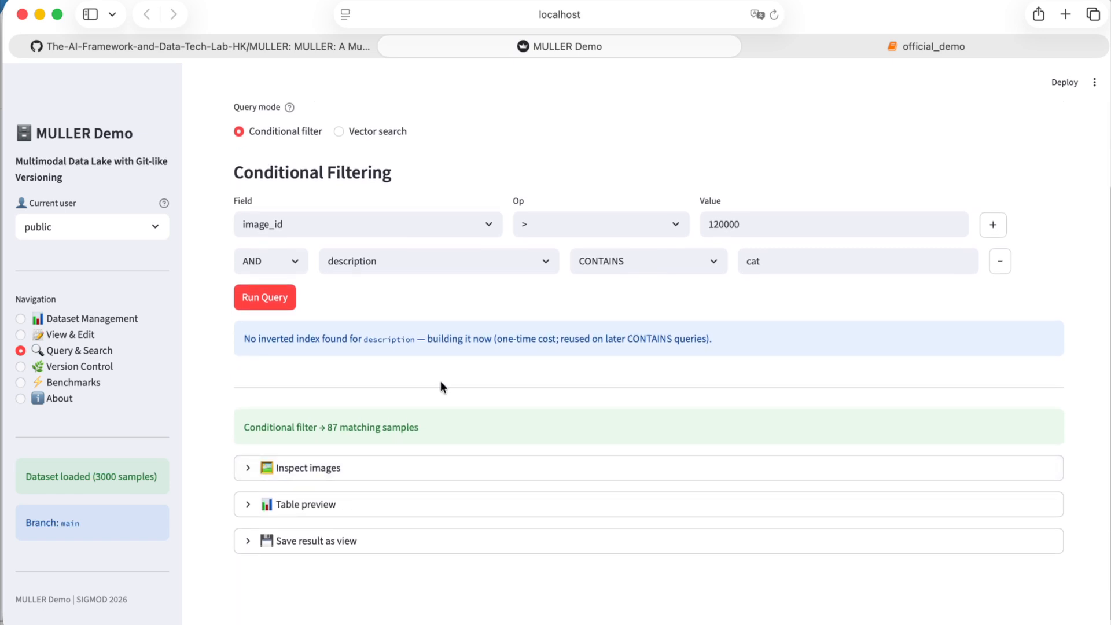
pyautogui.click(299, 466)
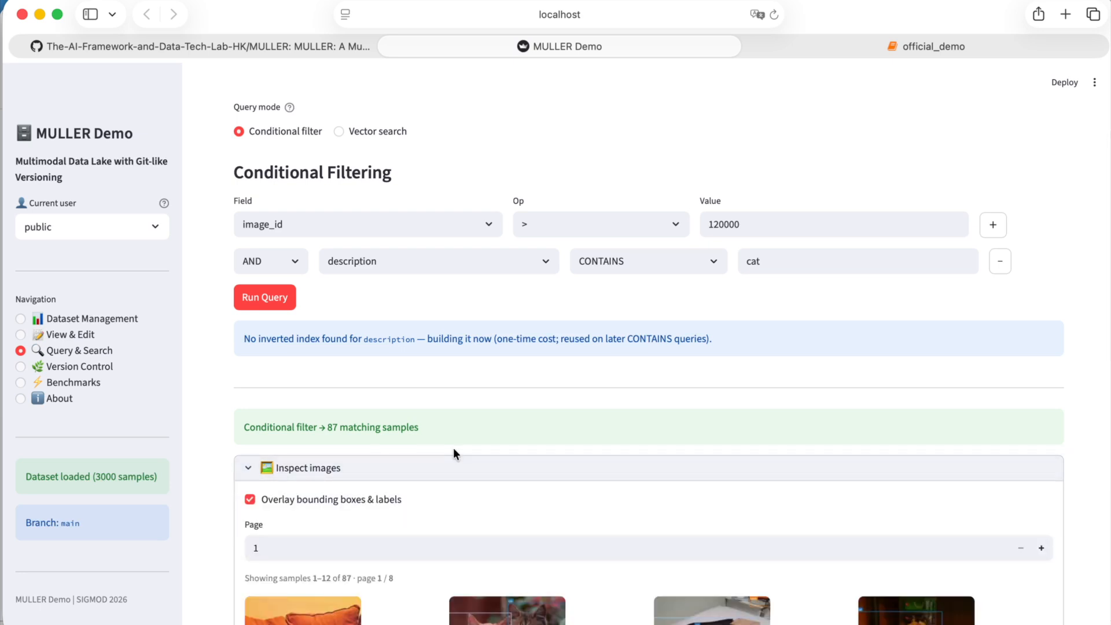
pyautogui.scroll(-6, 426, 453)
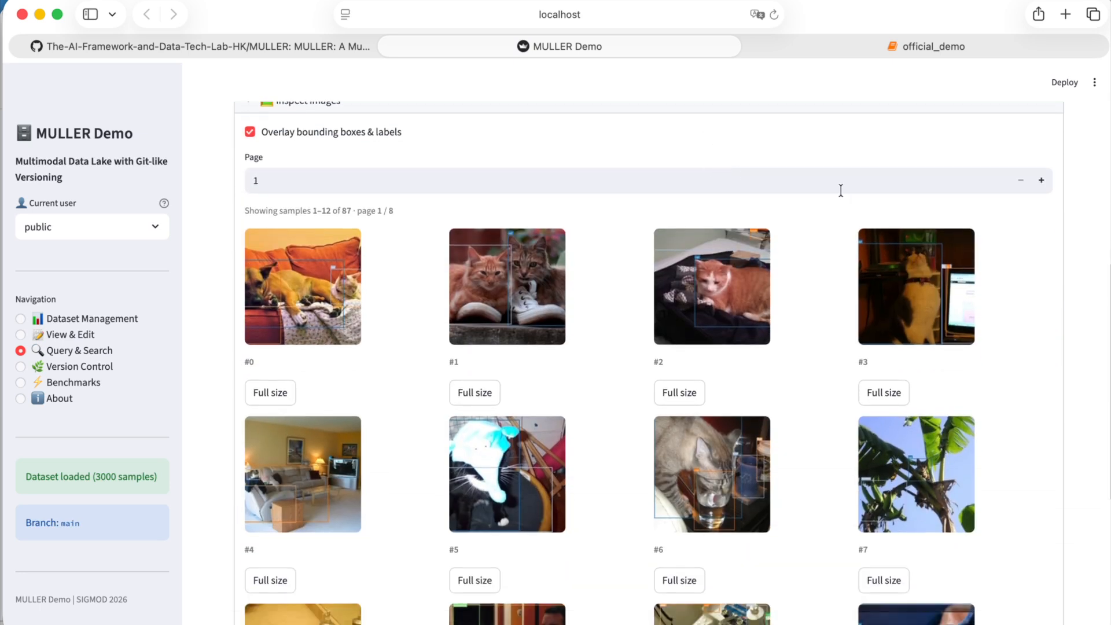
pyautogui.click(1041, 181)
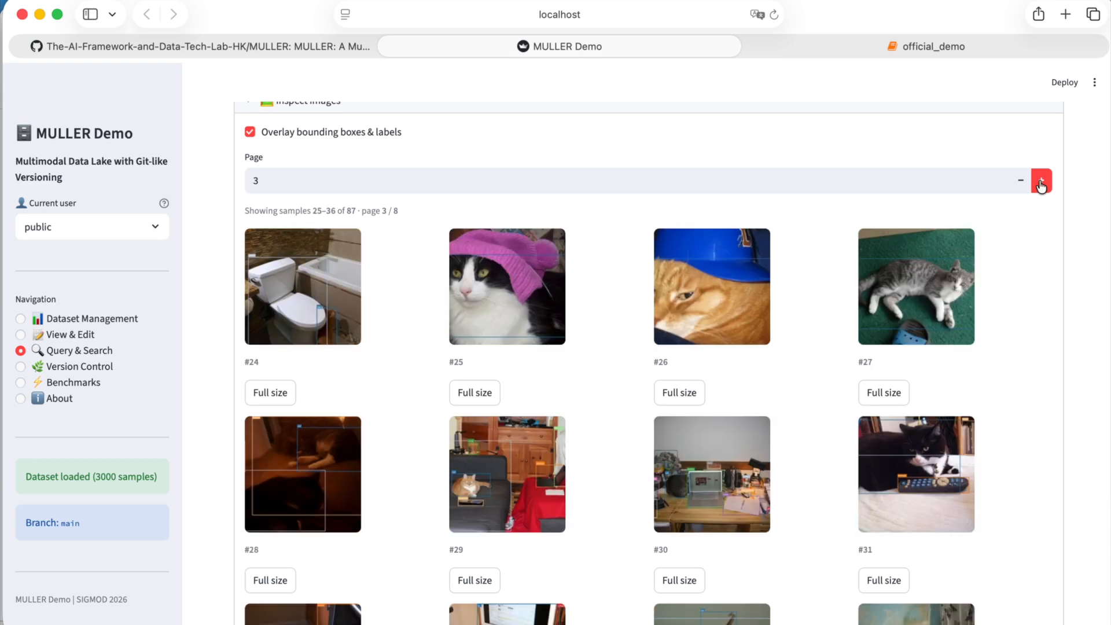
pyautogui.click(1042, 182)
pyautogui.scroll(-5, 472, 393)
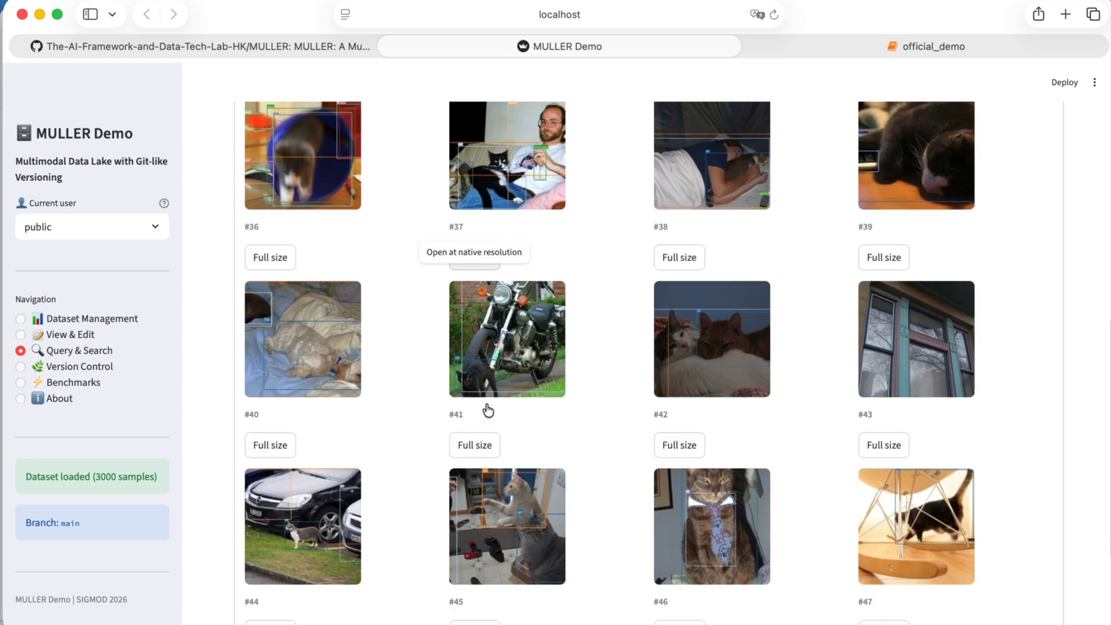
# - Save the cat query result as a view with the ID cats and the default message
pyautogui.click(326, 519)
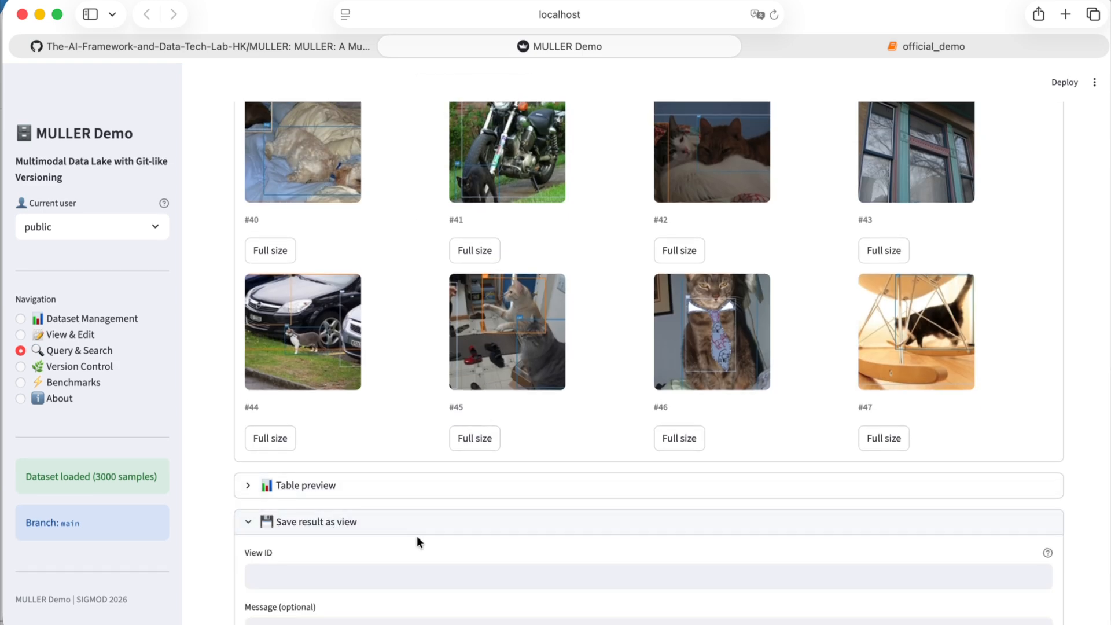
pyautogui.scroll(-3, 416, 536)
pyautogui.click(306, 457)
pyautogui.write('cat')
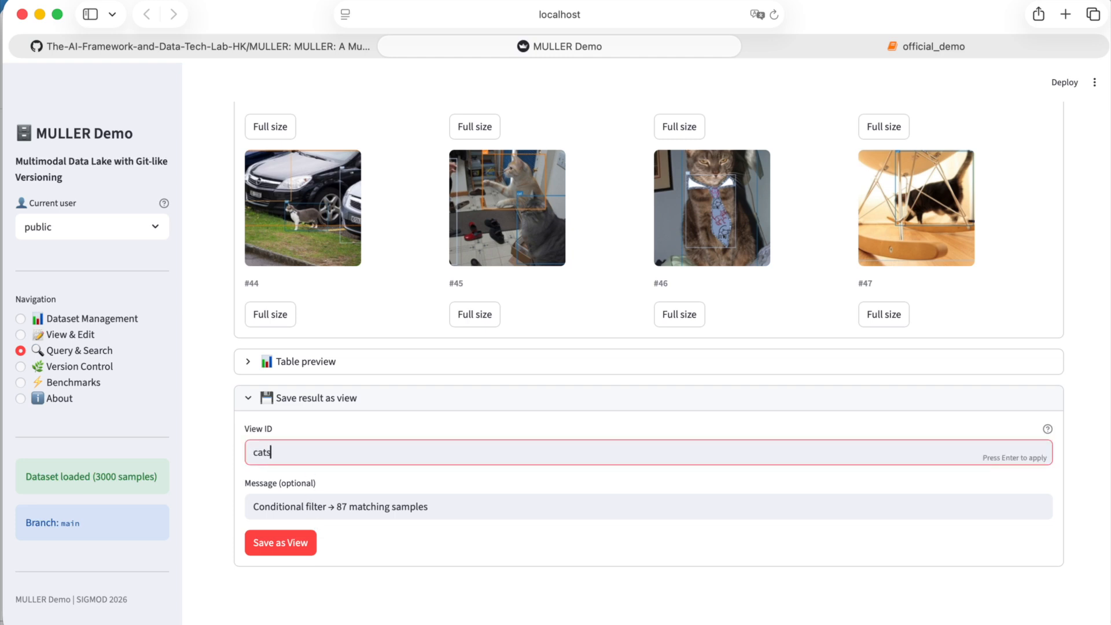
pyautogui.write('s')
pyautogui.click(290, 546)
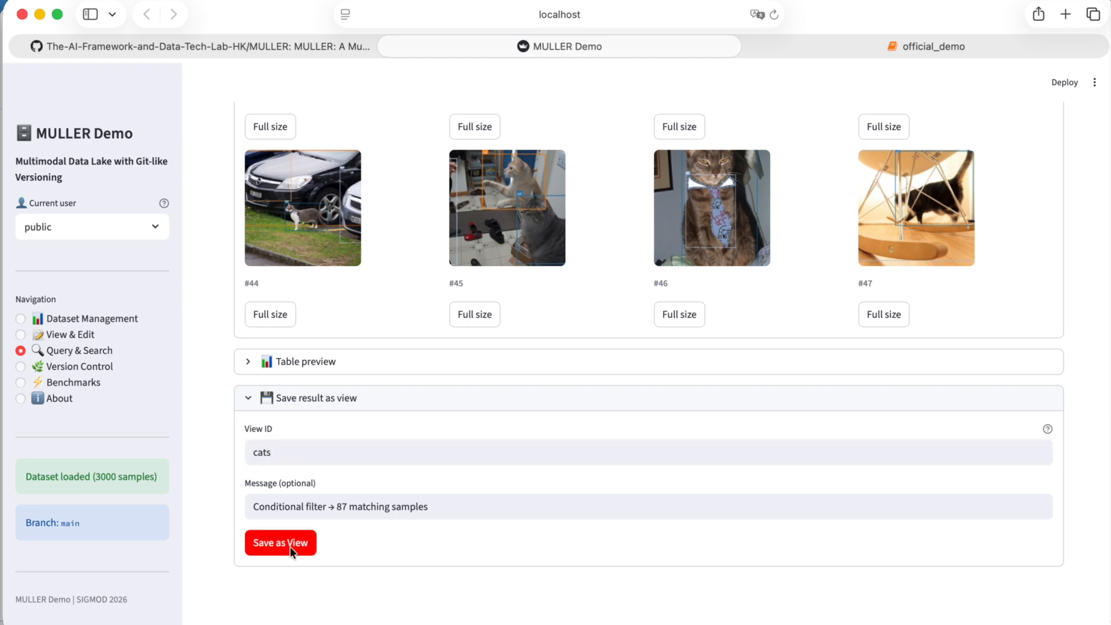
# - Add a third AND condition requiring description CONTAINS dog, and run the query again
pyautogui.scroll(15, 390, 462)
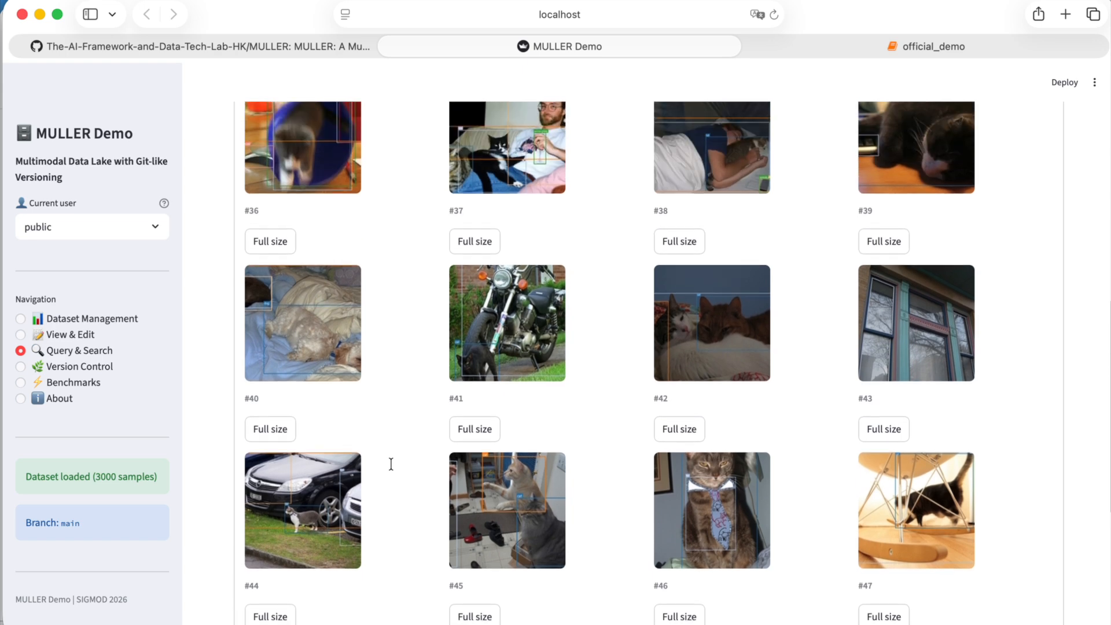
pyautogui.scroll(1, 390, 463)
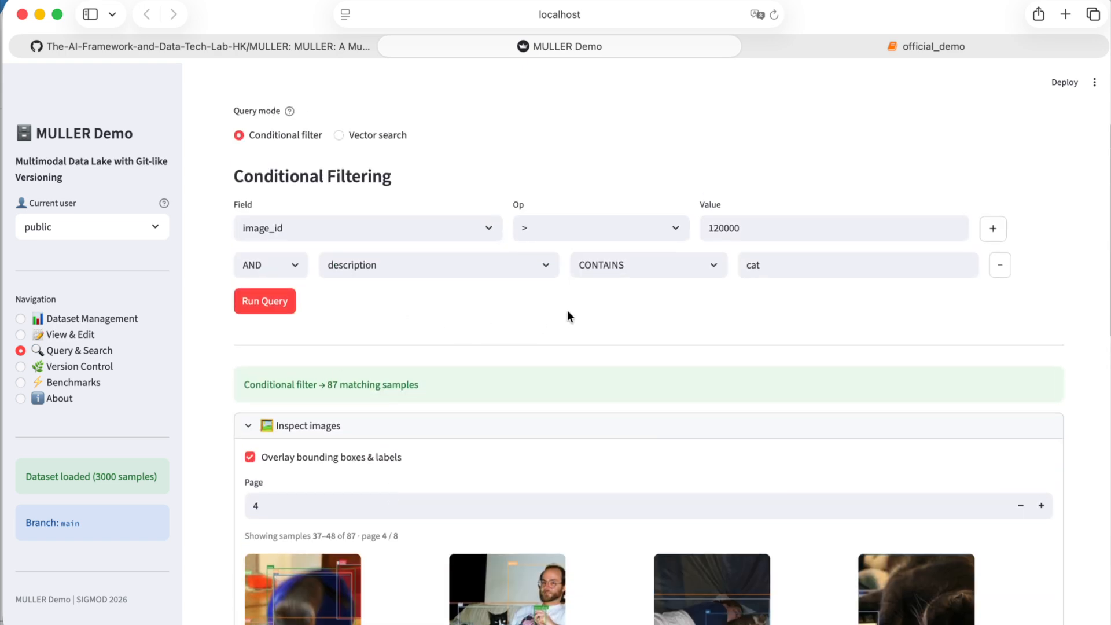
pyautogui.click(992, 228)
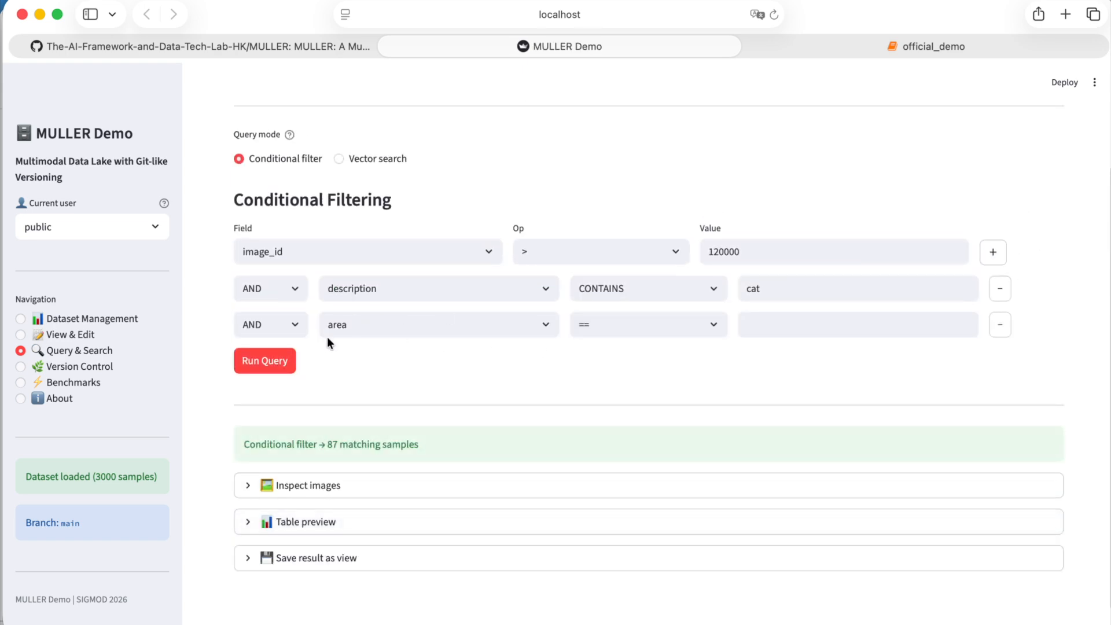
pyautogui.click(545, 326)
pyautogui.click(479, 438)
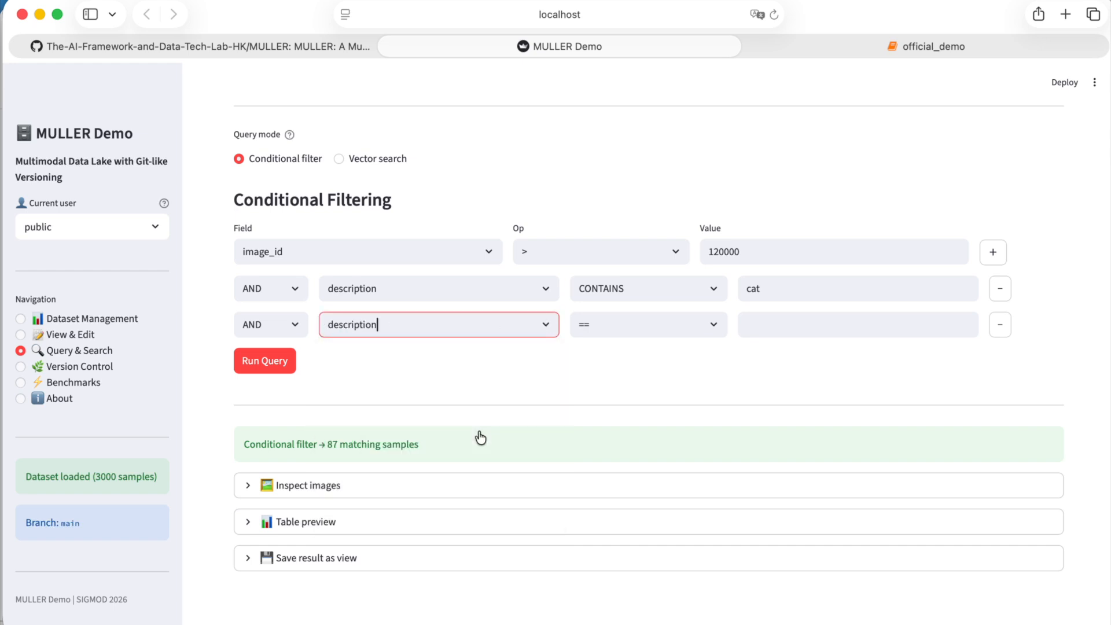
pyautogui.click(698, 325)
pyautogui.click(657, 509)
pyautogui.click(787, 318)
pyautogui.write('dog')
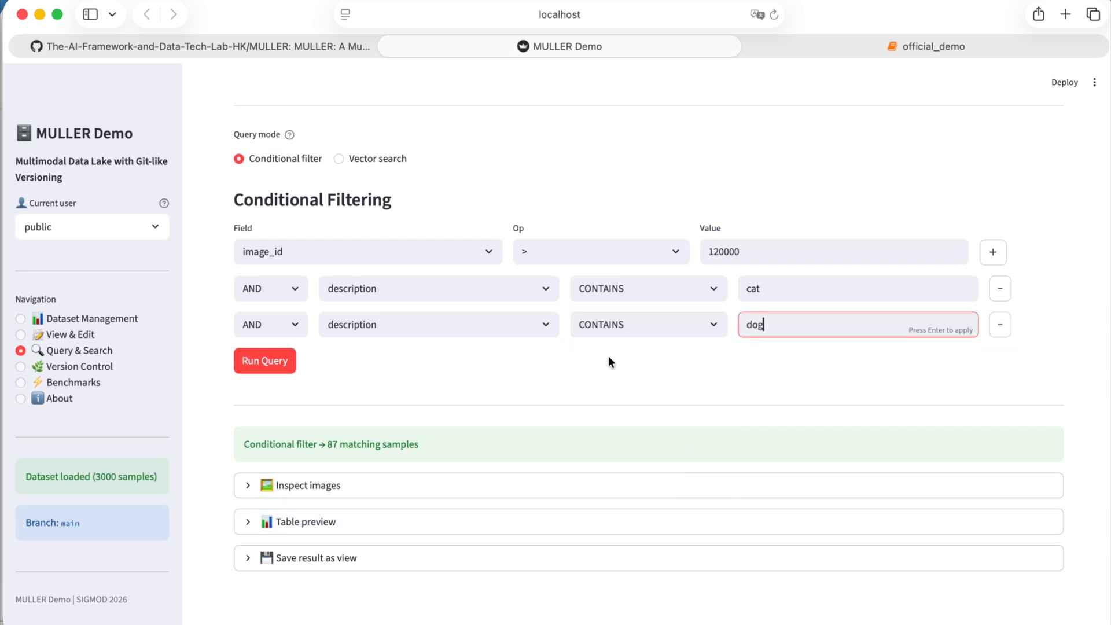
pyautogui.click(253, 363)
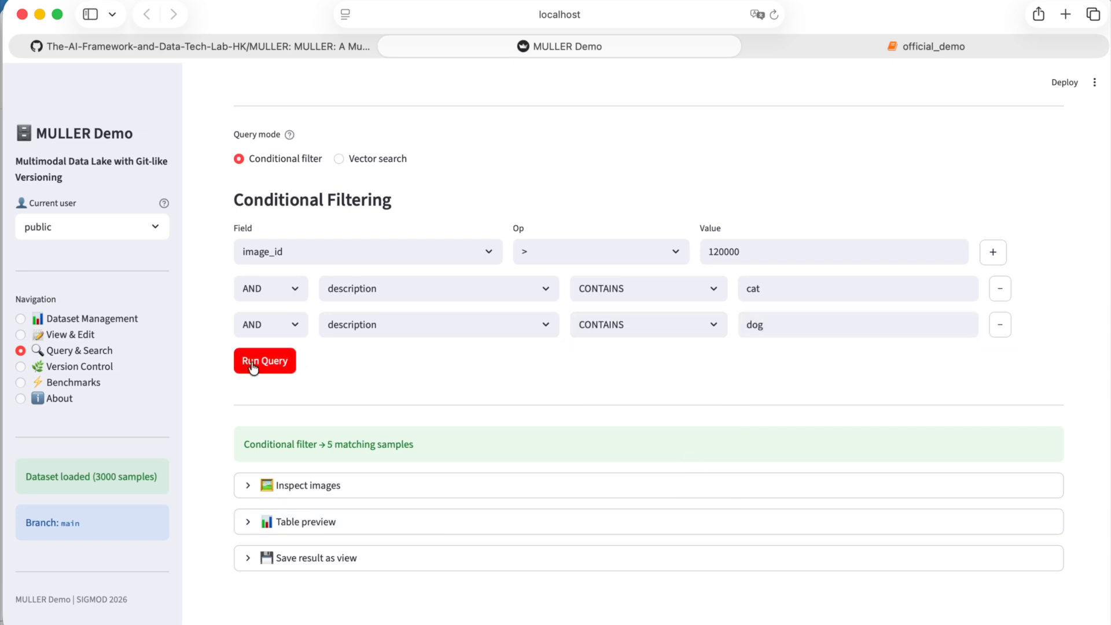
# - Inspect the images matching both cat and dog, view sample #0 at full resolution, and close the enlarged view
pyautogui.click(330, 485)
pyautogui.scroll(-3, 411, 479)
pyautogui.scroll(-3, 415, 481)
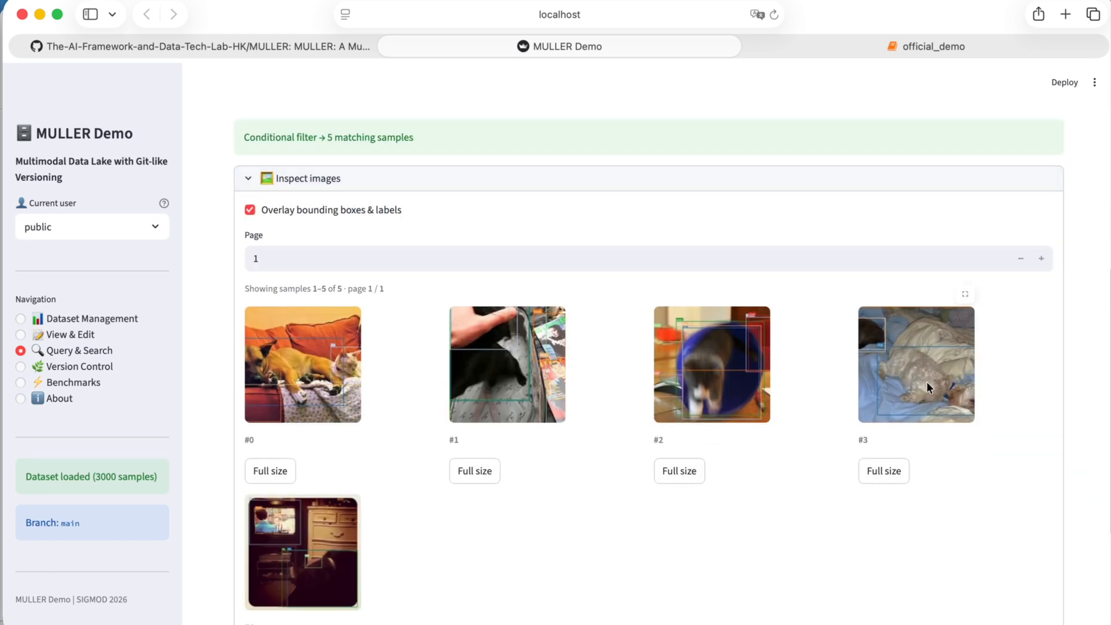
pyautogui.click(262, 473)
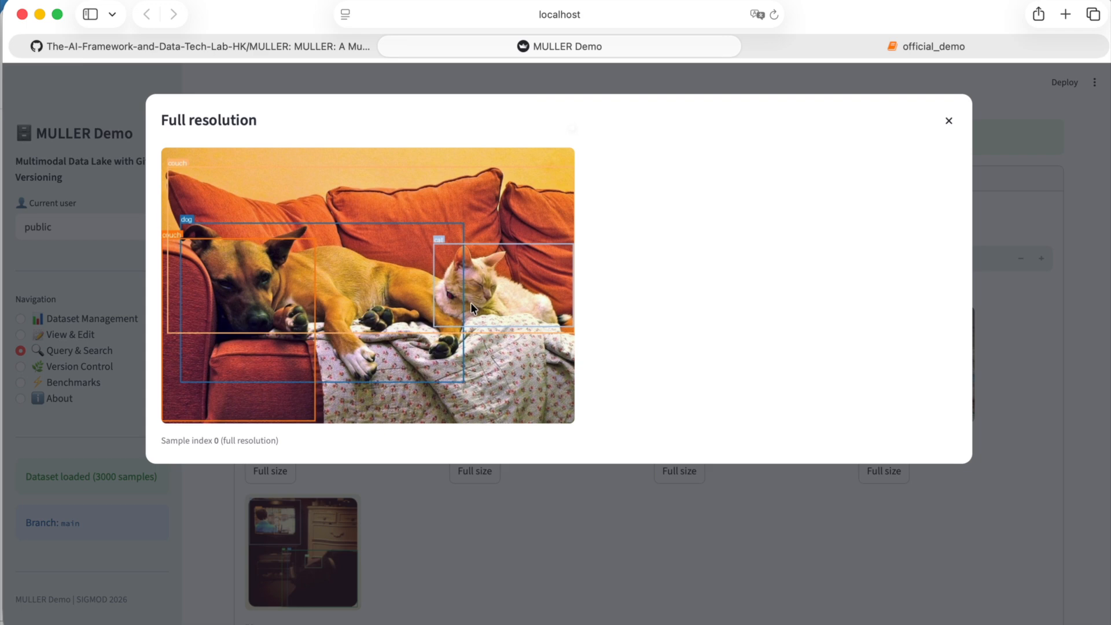
pyautogui.click(948, 121)
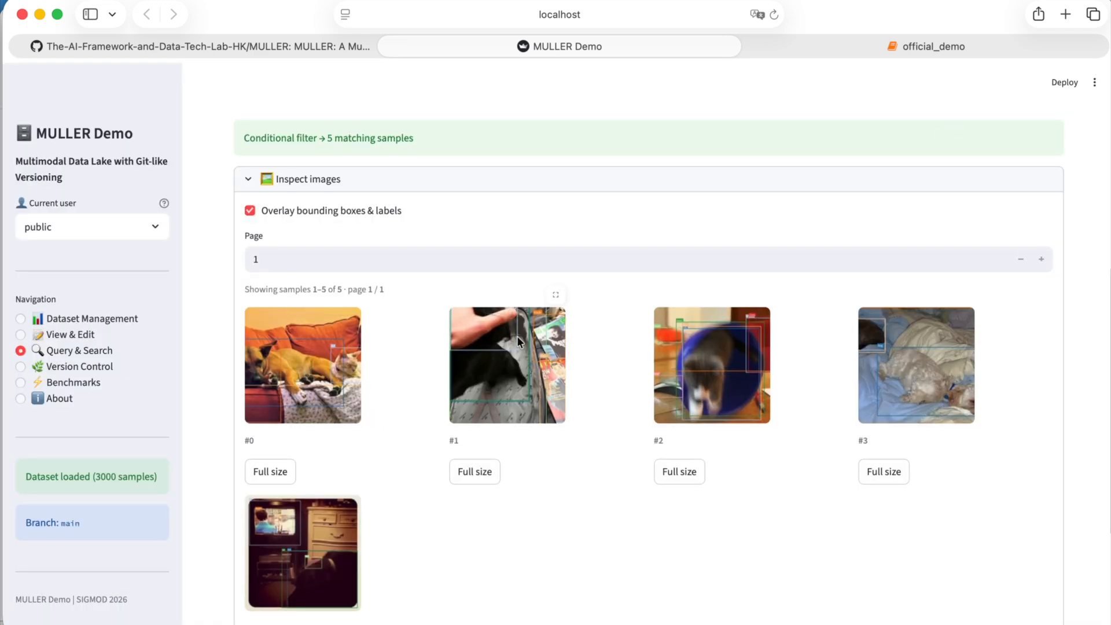
# - Save the combined cat and dog query result as a view with the ID cats and dogs and the default message
pyautogui.scroll(2, 516, 336)
pyautogui.scroll(2, 379, 289)
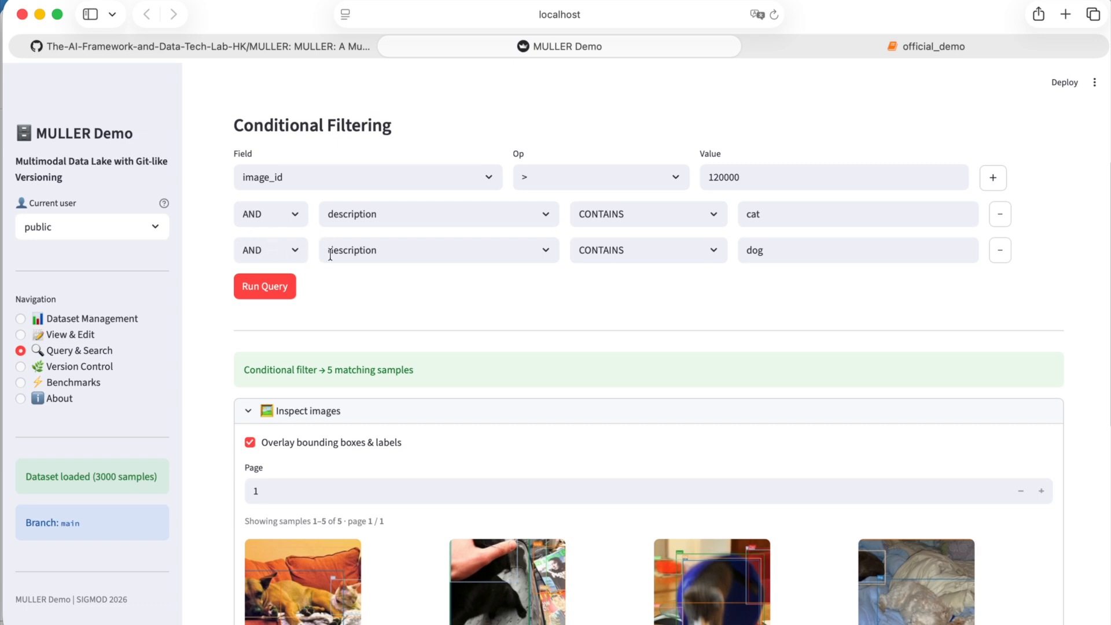
pyautogui.scroll(-8, 376, 306)
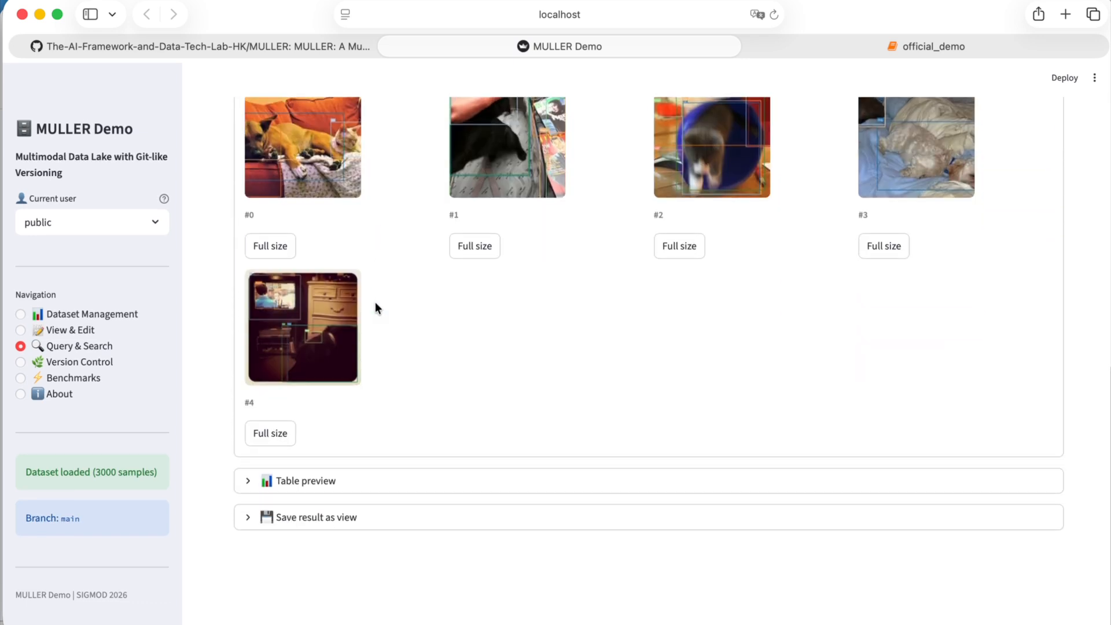
pyautogui.click(295, 517)
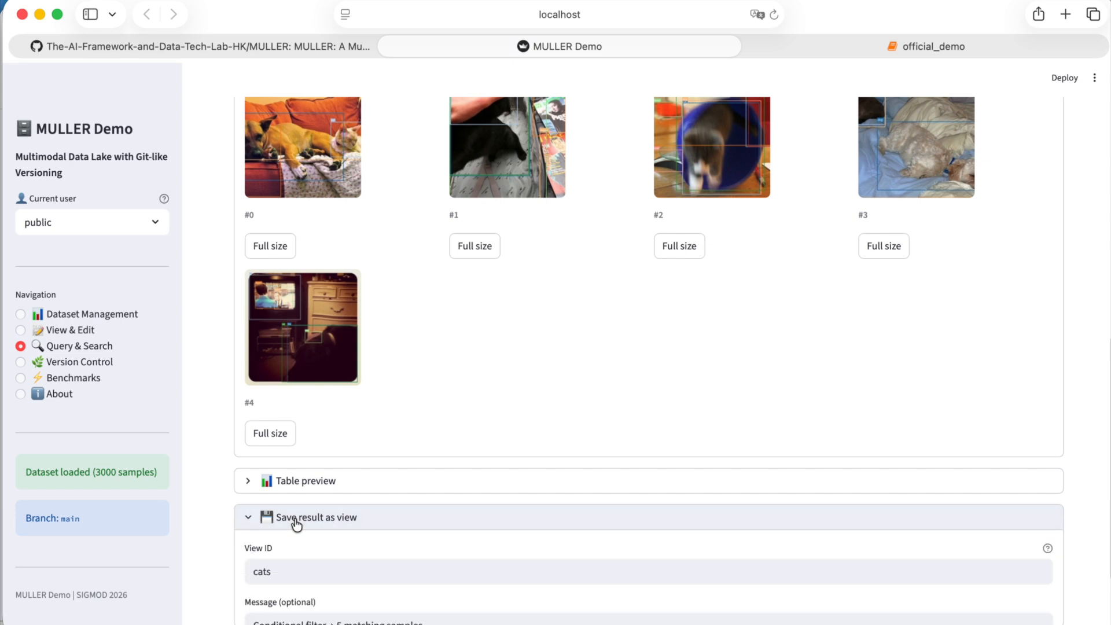
pyautogui.click(310, 573)
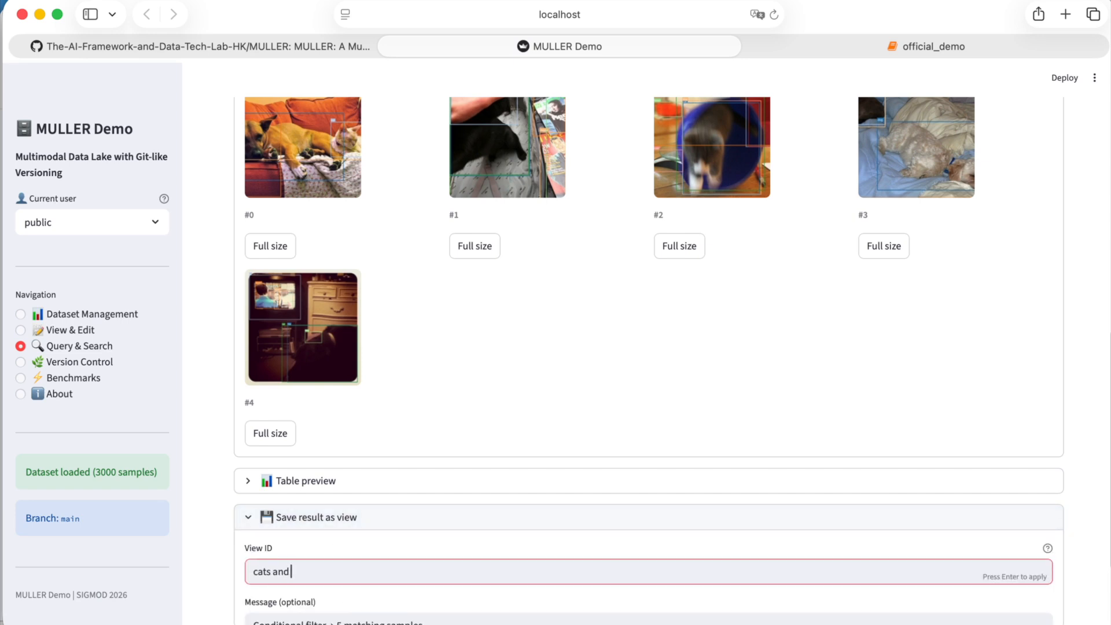
pyautogui.write('and dogs')
pyautogui.press('Return')
pyautogui.scroll(-2, 335, 545)
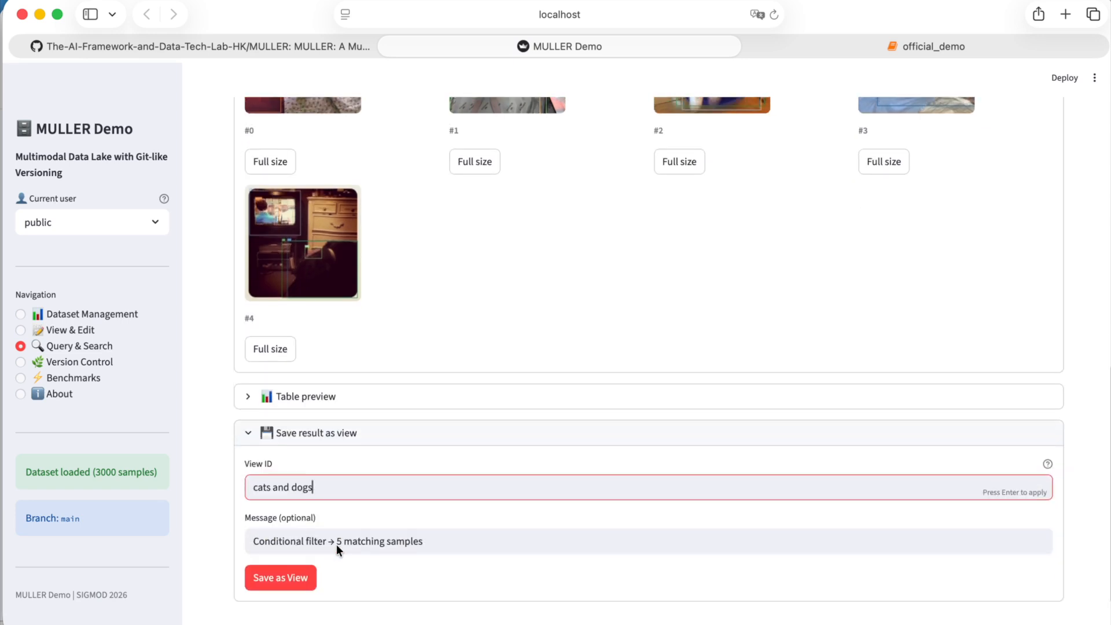
pyautogui.click(276, 586)
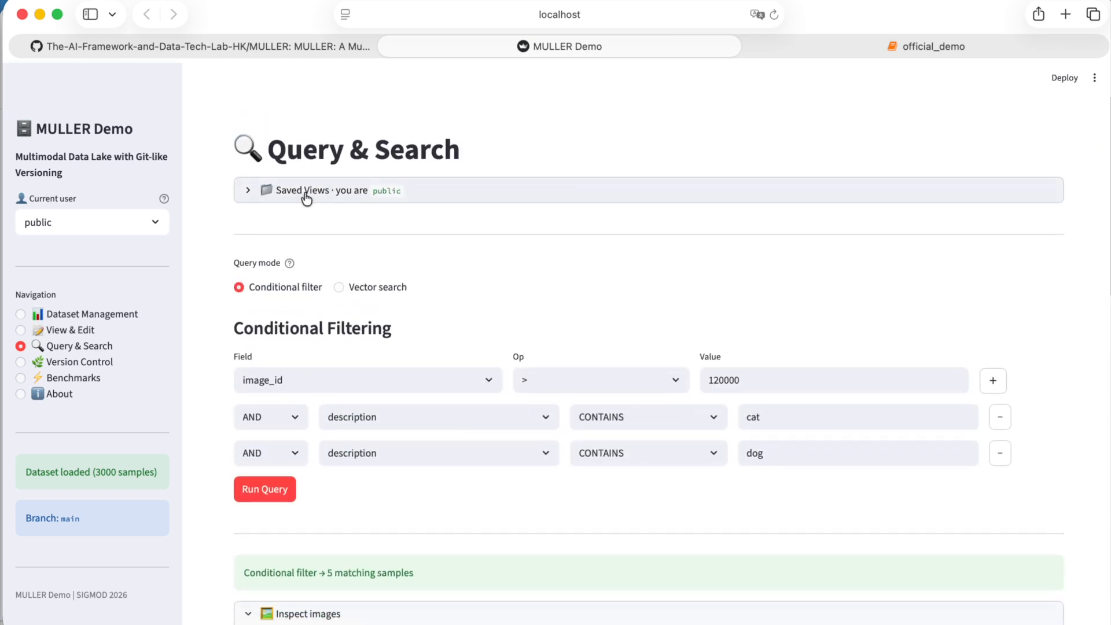
# - Load the saved view cats and inspect its images
pyautogui.click(307, 196)
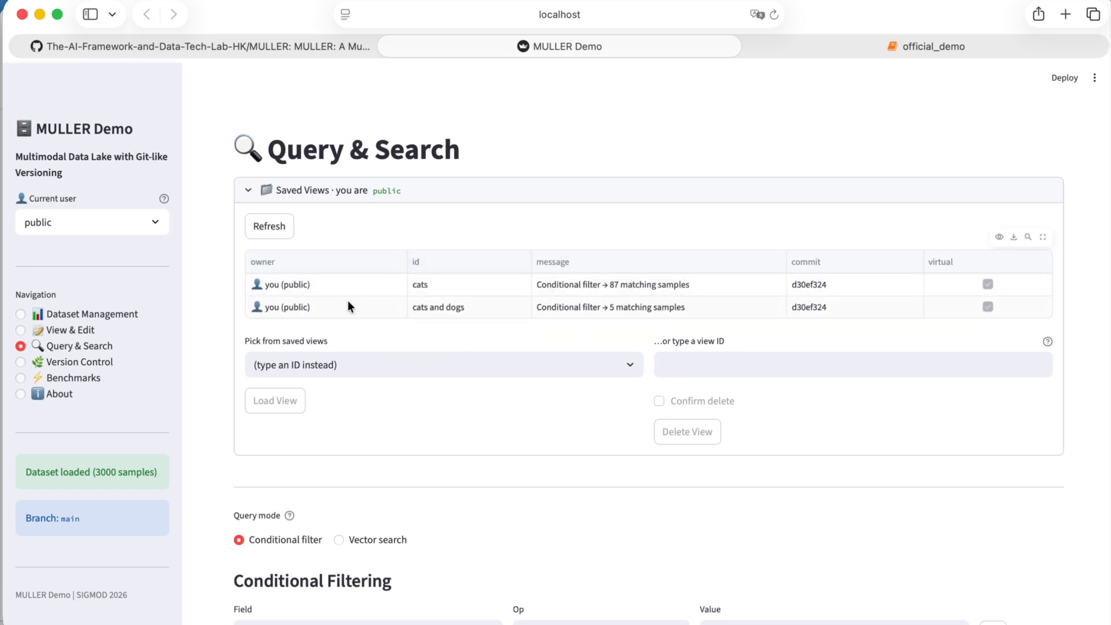
pyautogui.click(379, 365)
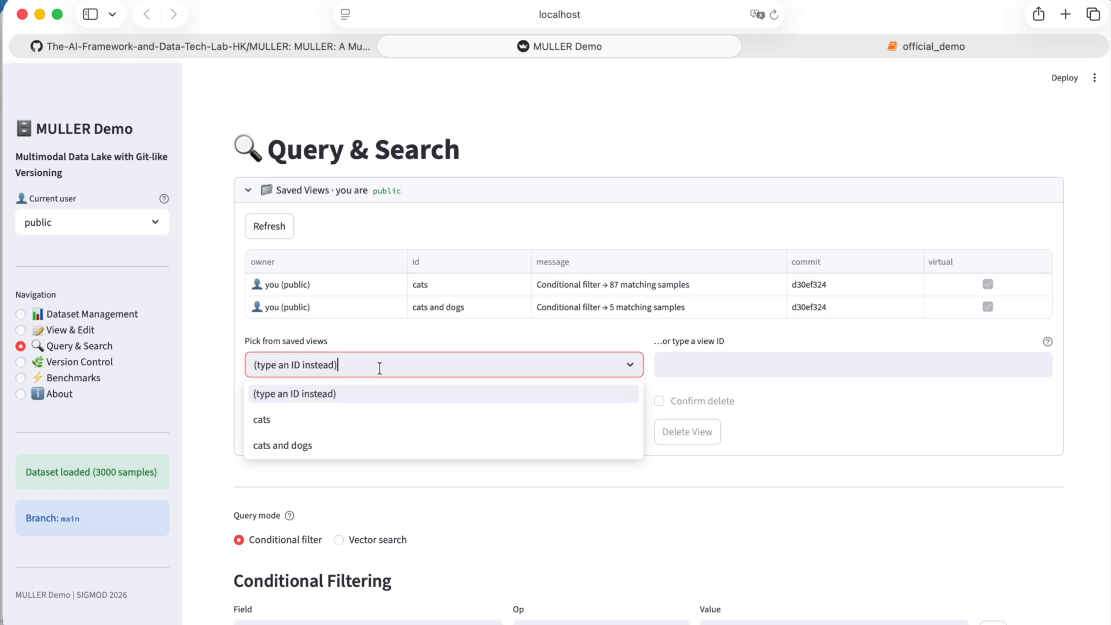
pyautogui.click(332, 422)
pyautogui.click(283, 403)
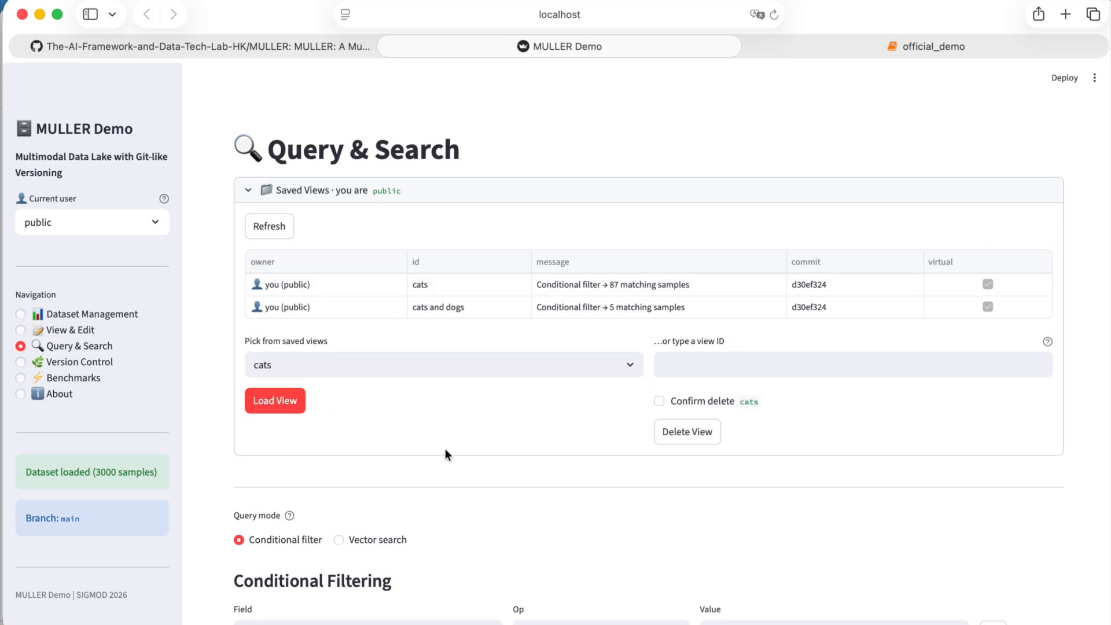
pyautogui.scroll(-13, 443, 458)
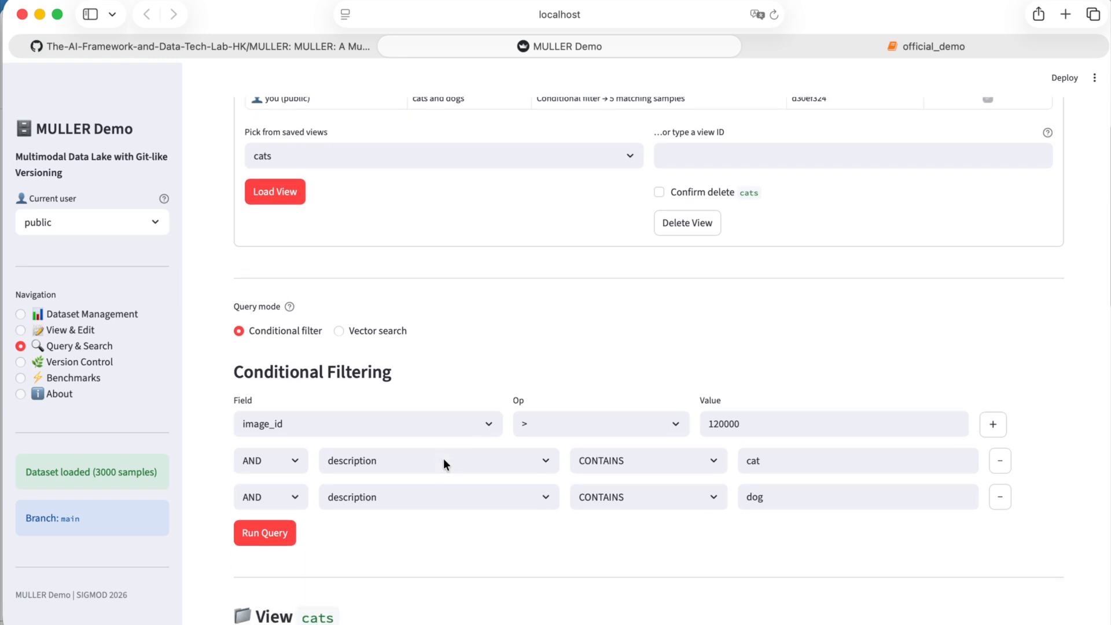
pyautogui.scroll(-3, 460, 469)
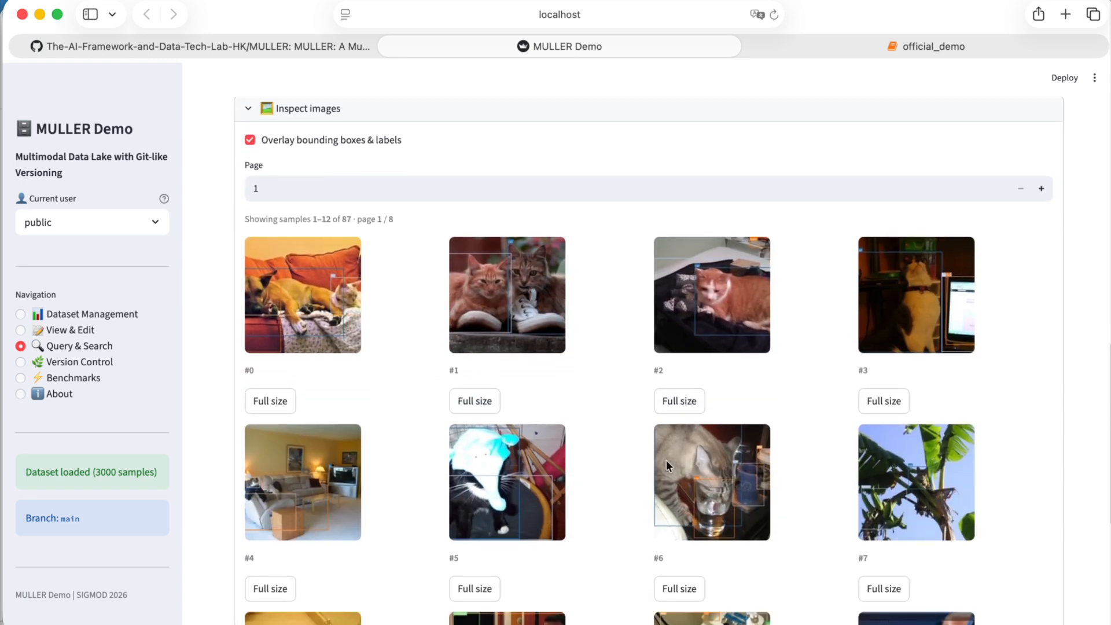
pyautogui.moveTo(556, 503)
pyautogui.scroll(-3, 572, 388)
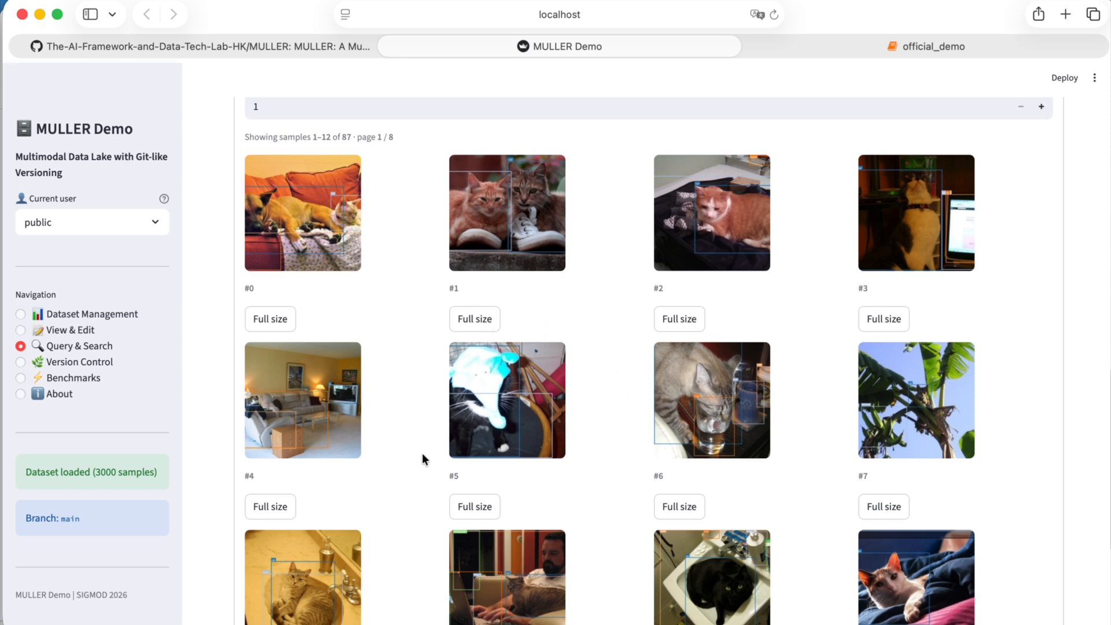
# - Switch the current user to A and check the branch graph and the dataset's View & Edit page
pyautogui.click(154, 230)
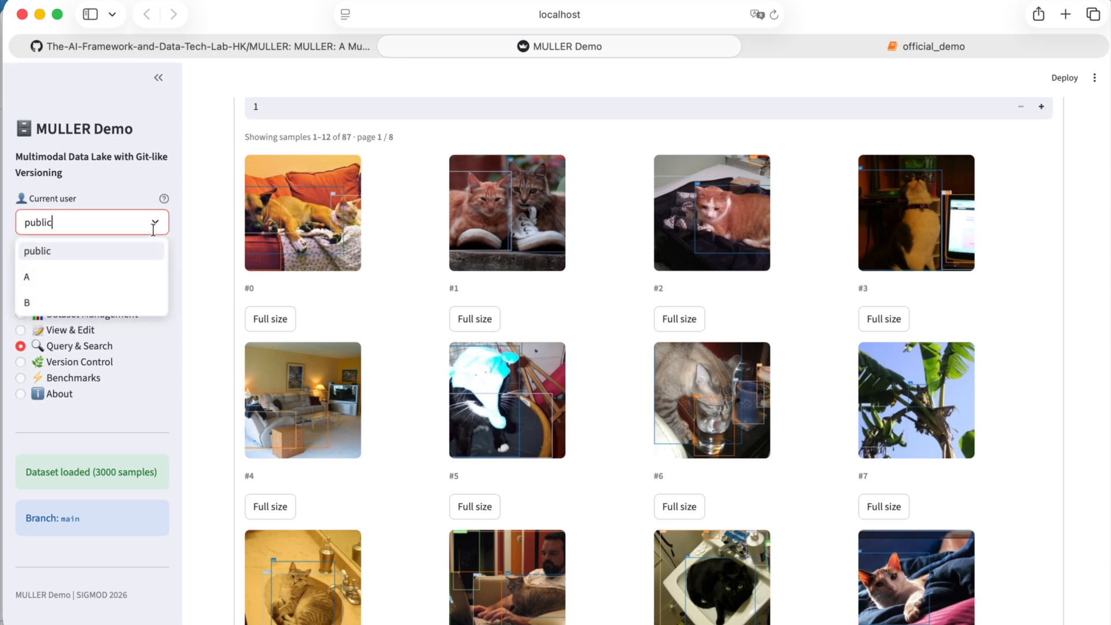
pyautogui.click(128, 280)
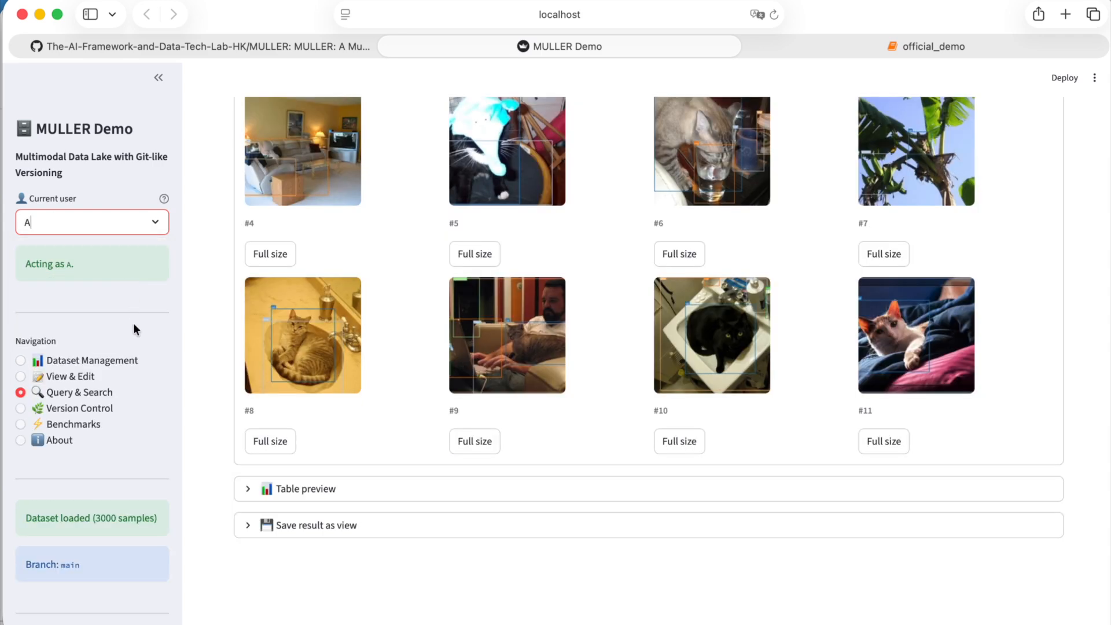
pyautogui.click(96, 406)
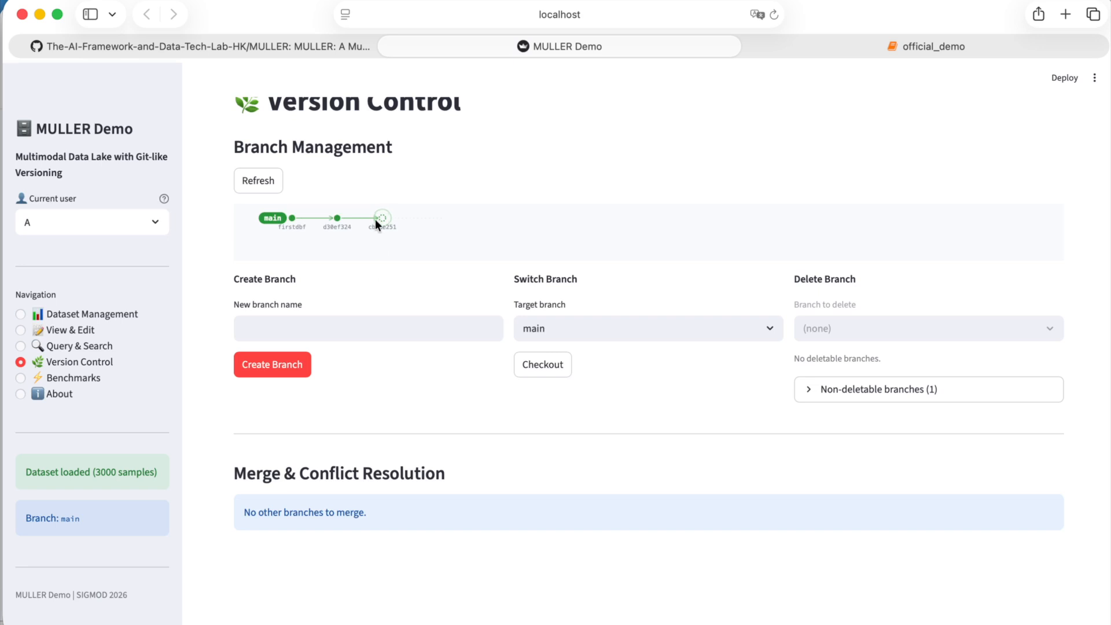
pyautogui.moveTo(382, 228)
pyautogui.click(87, 331)
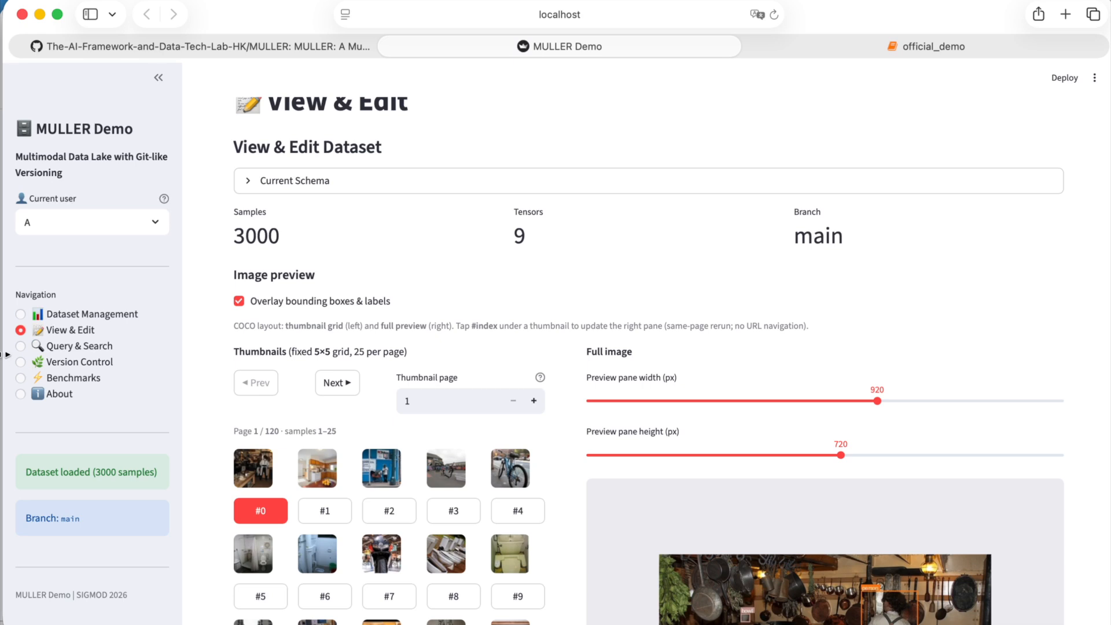
# - Create a new branch named dev-A in Version Control
pyautogui.click(63, 362)
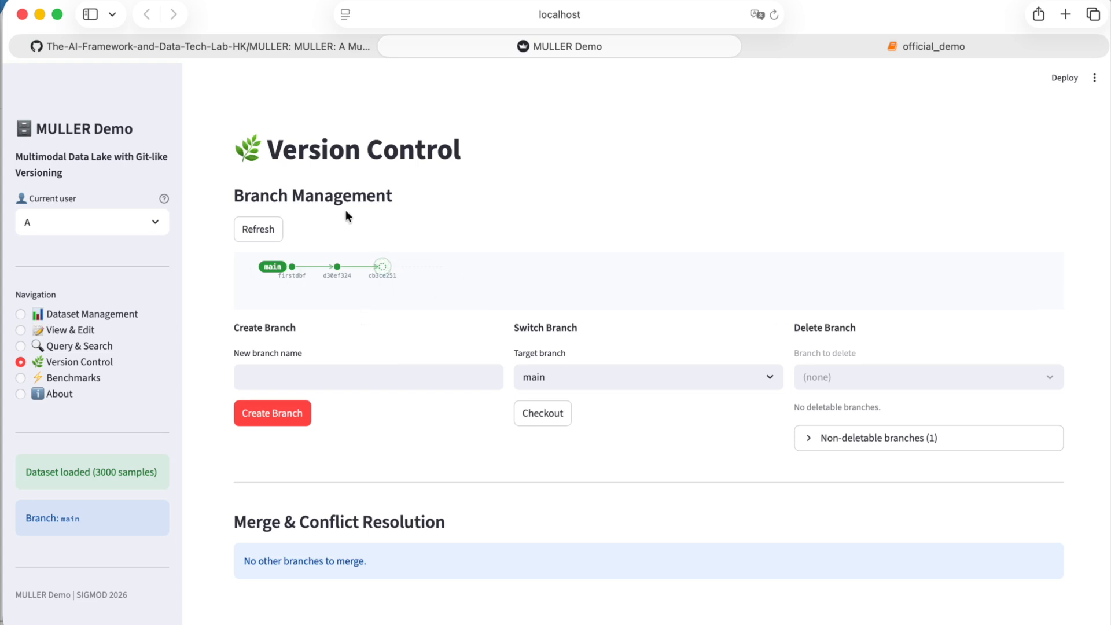
pyautogui.click(294, 373)
pyautogui.write('dev-A')
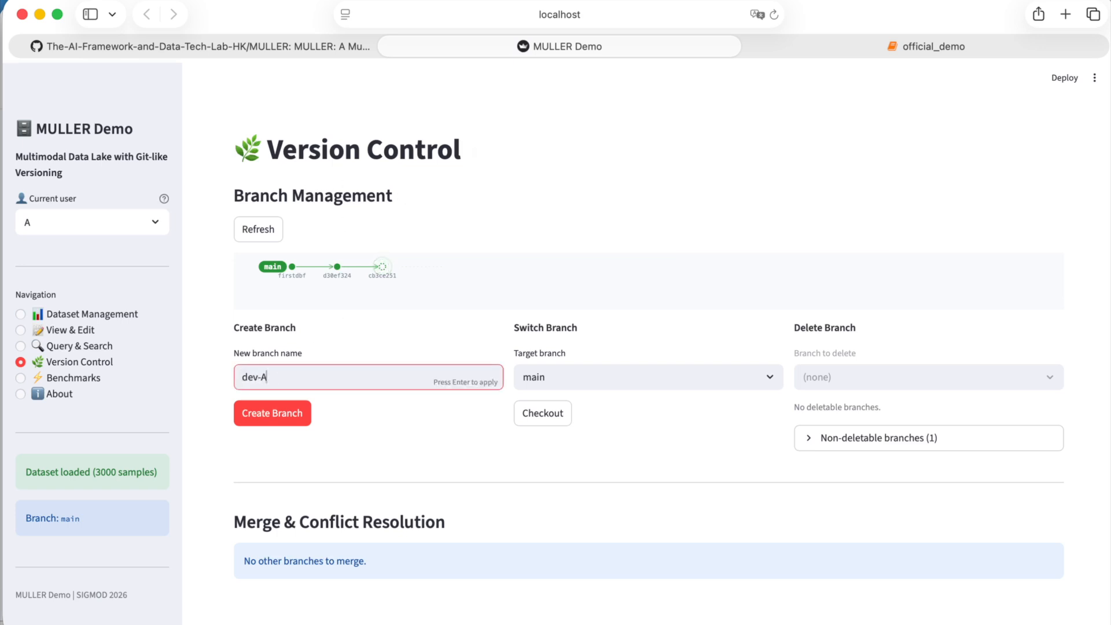
pyautogui.click(264, 418)
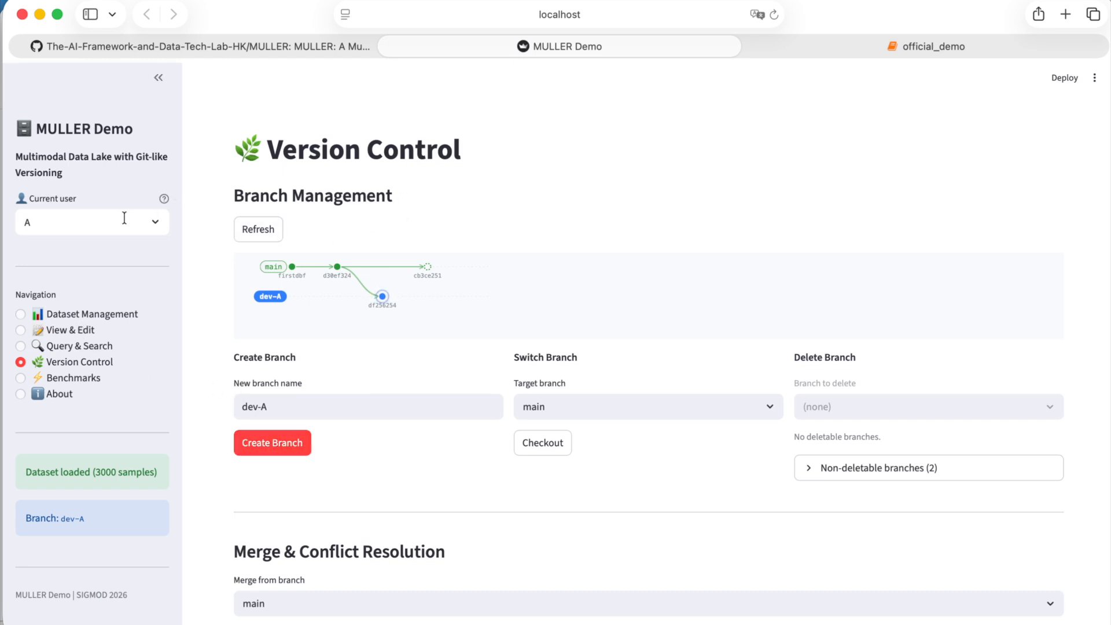
# - Batch import user_A_add_1000.csv from the coco2017-csv folder into the dev-A branch with the default commit message, and check the sample total
pyautogui.click(76, 333)
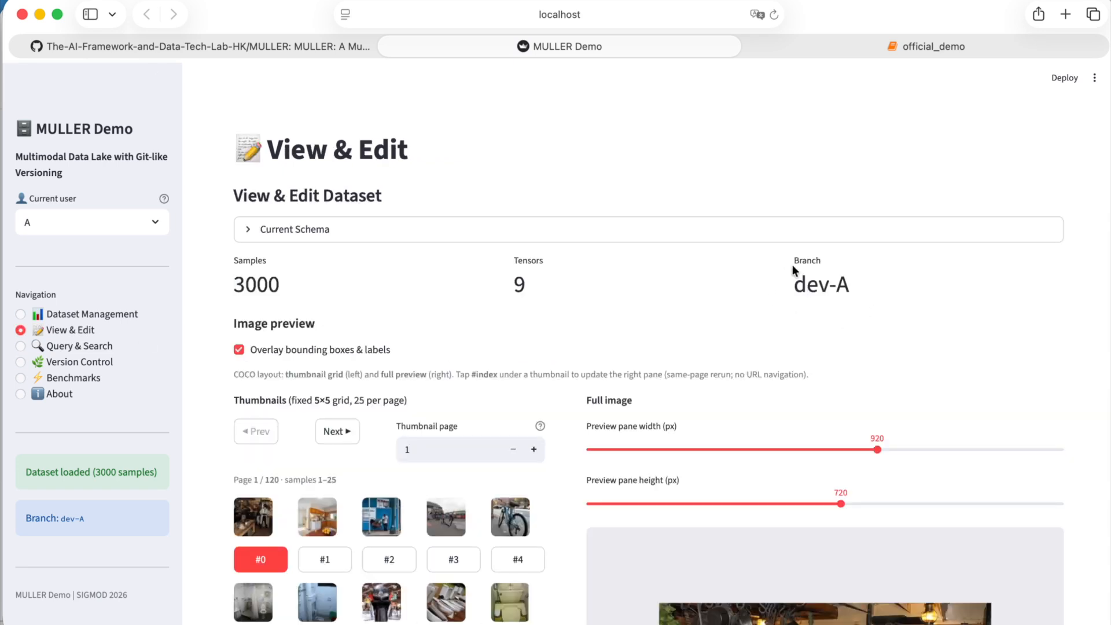
pyautogui.scroll(-3, 544, 400)
pyautogui.scroll(-7, 543, 399)
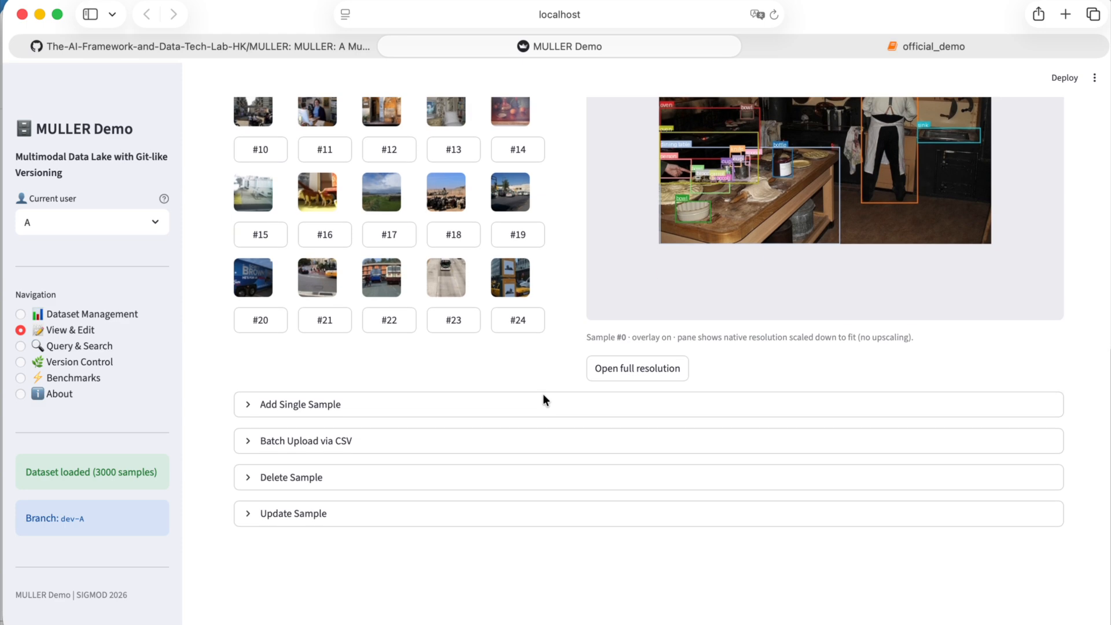
pyautogui.click(397, 451)
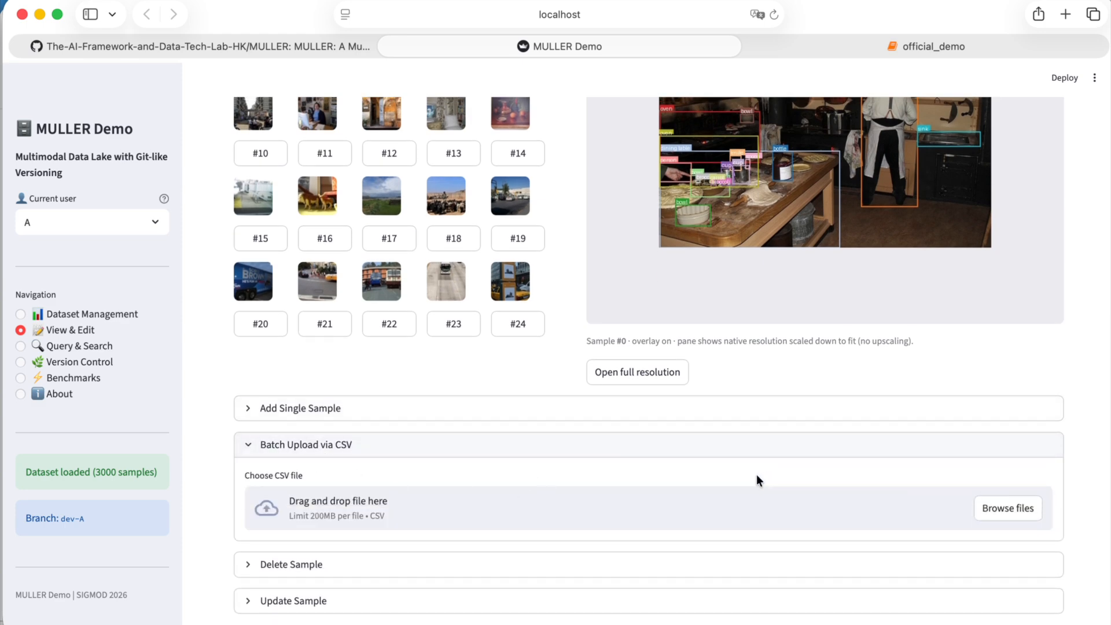
pyautogui.click(998, 508)
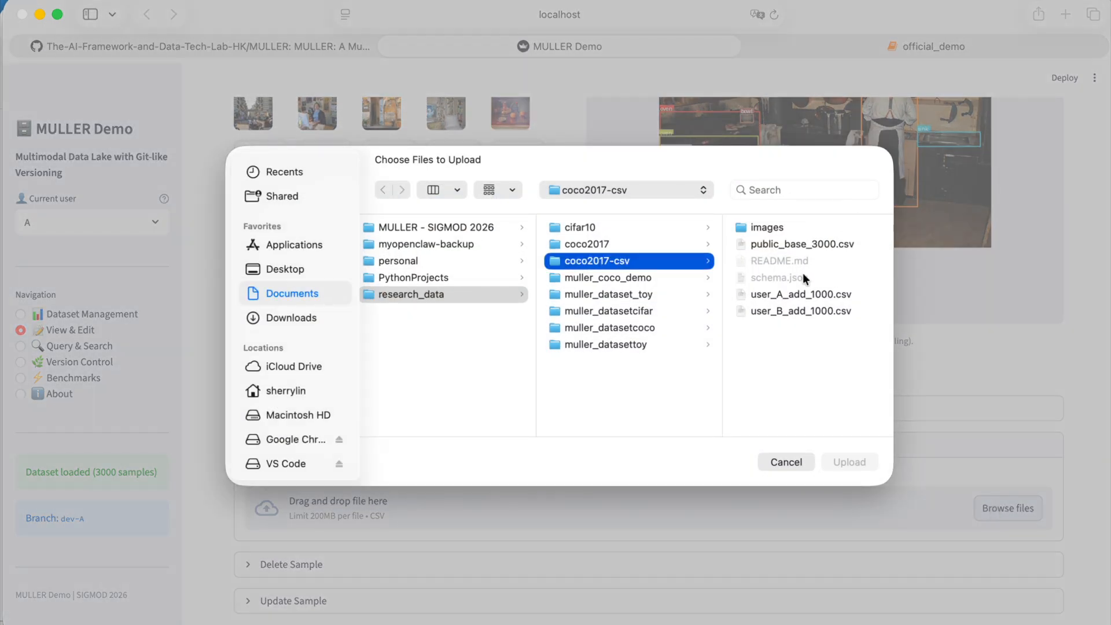
pyautogui.click(808, 296)
pyautogui.click(849, 461)
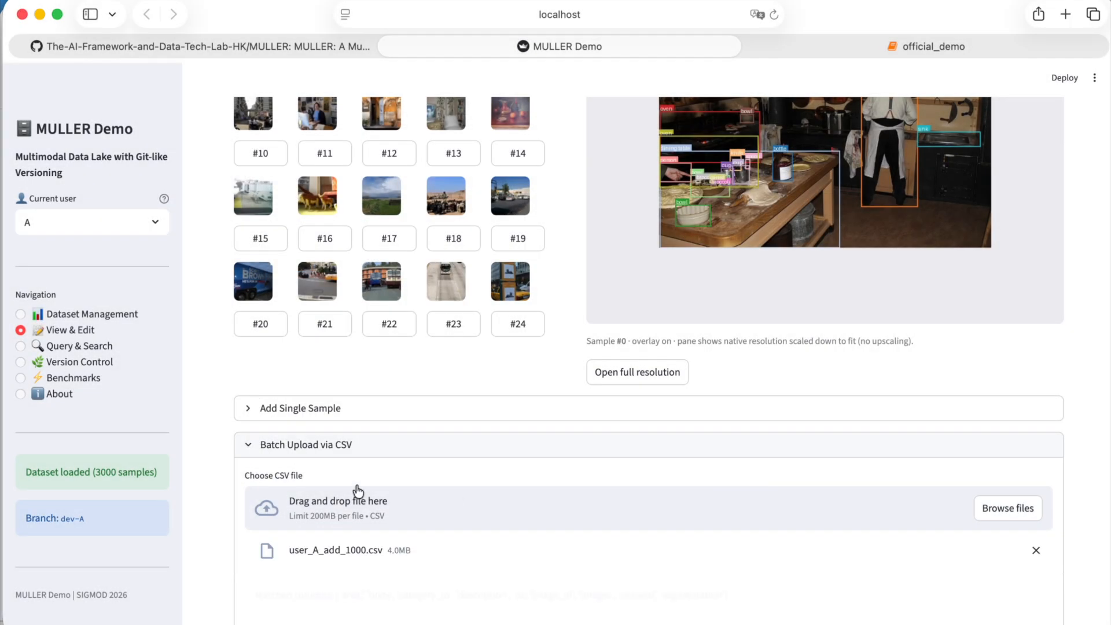
pyautogui.scroll(-3, 299, 524)
pyautogui.click(295, 503)
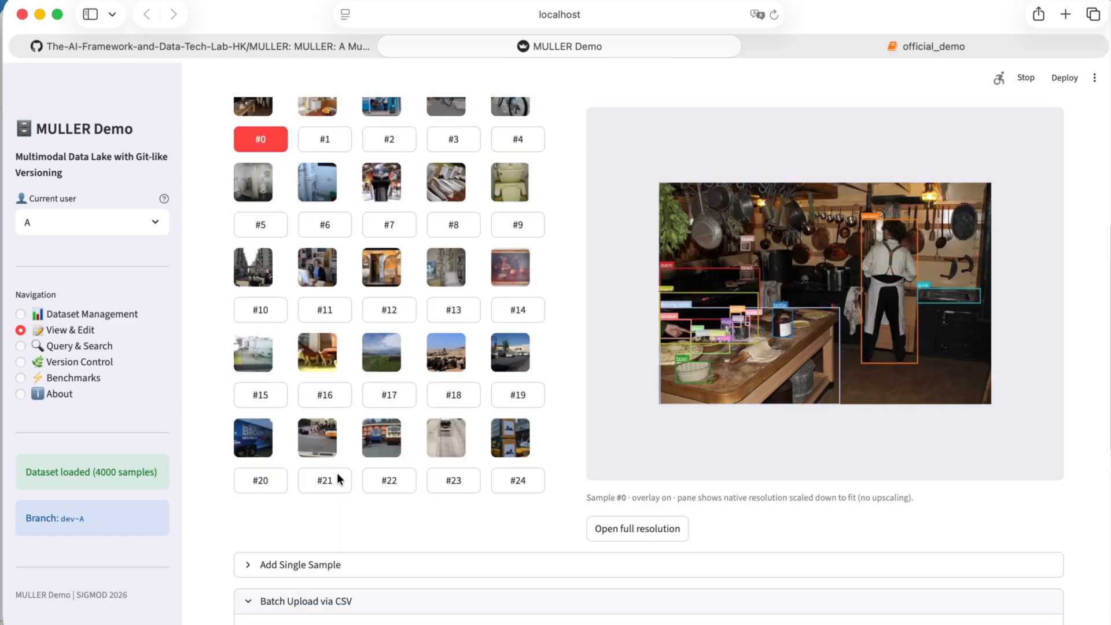
pyautogui.scroll(10, 307, 434)
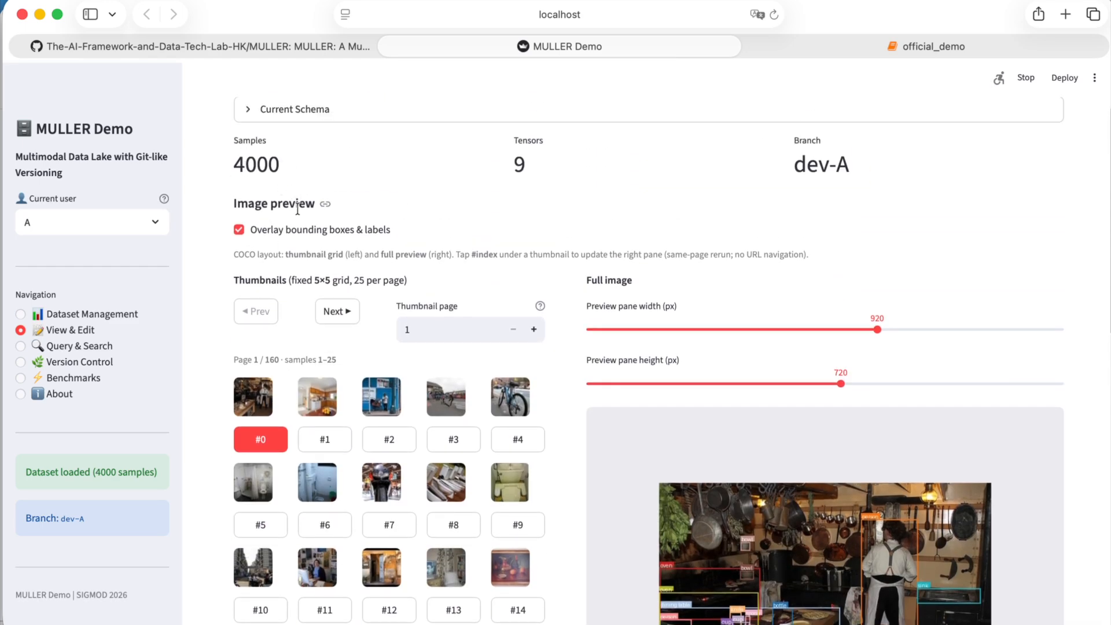
pyautogui.scroll(-10, 317, 399)
pyautogui.scroll(-1, 317, 399)
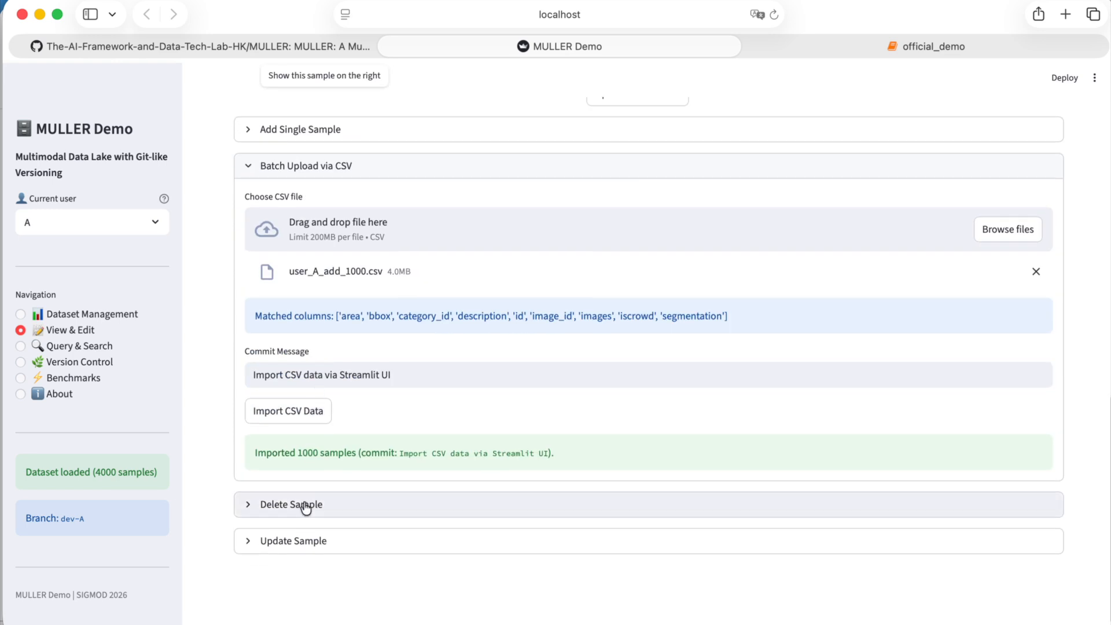
# - Delete sample 100 from dev-A with the commit message "A: Delete sample 100 via Streamlit UI"
pyautogui.scroll(-1, 321, 440)
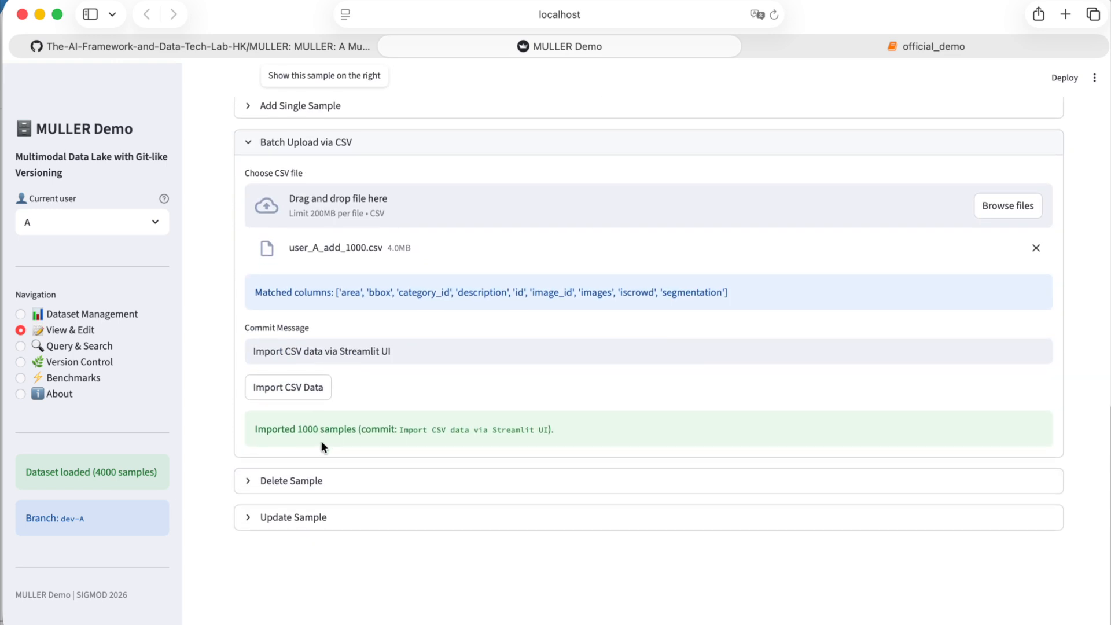
pyautogui.click(296, 481)
pyautogui.scroll(-1, 350, 499)
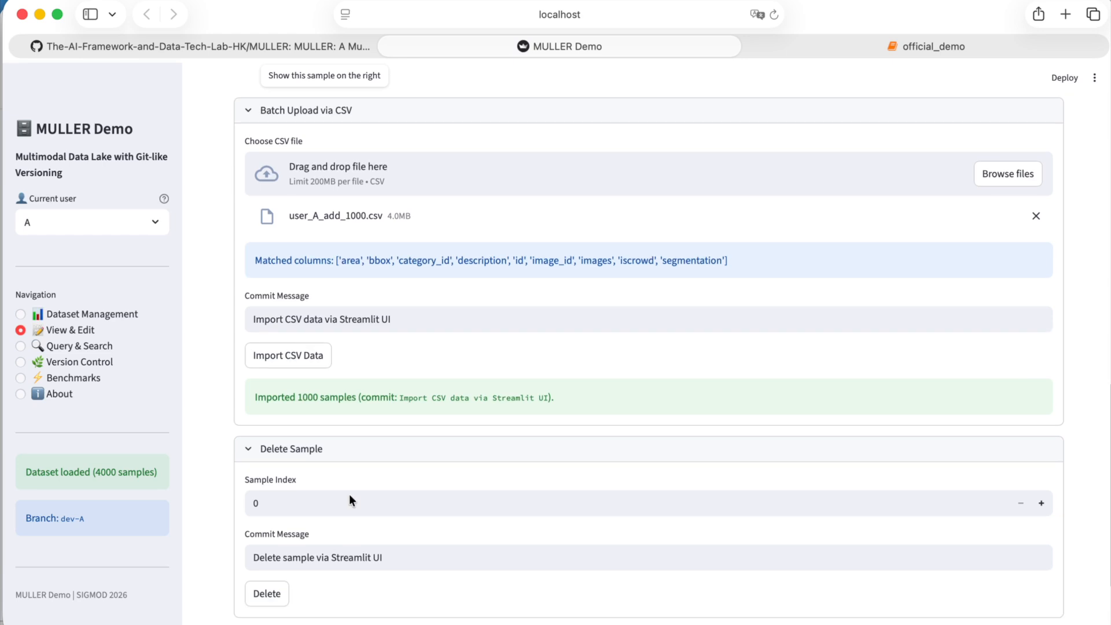
pyautogui.scroll(-2, 349, 494)
pyautogui.click(298, 441)
pyautogui.press('BackSpace')
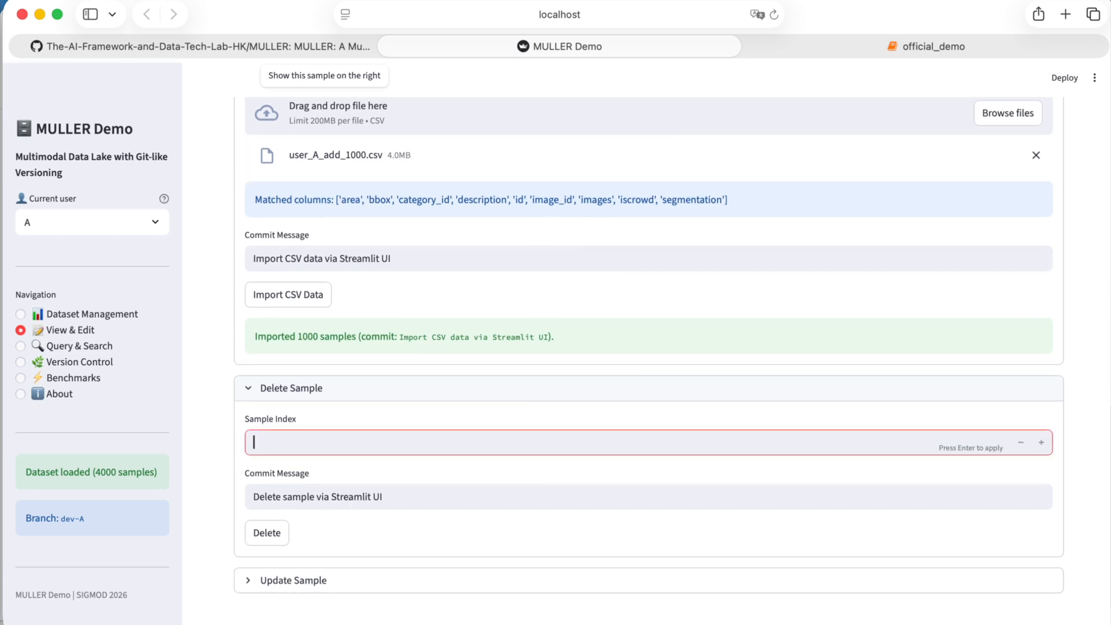
pyautogui.write('100')
pyautogui.click(252, 496)
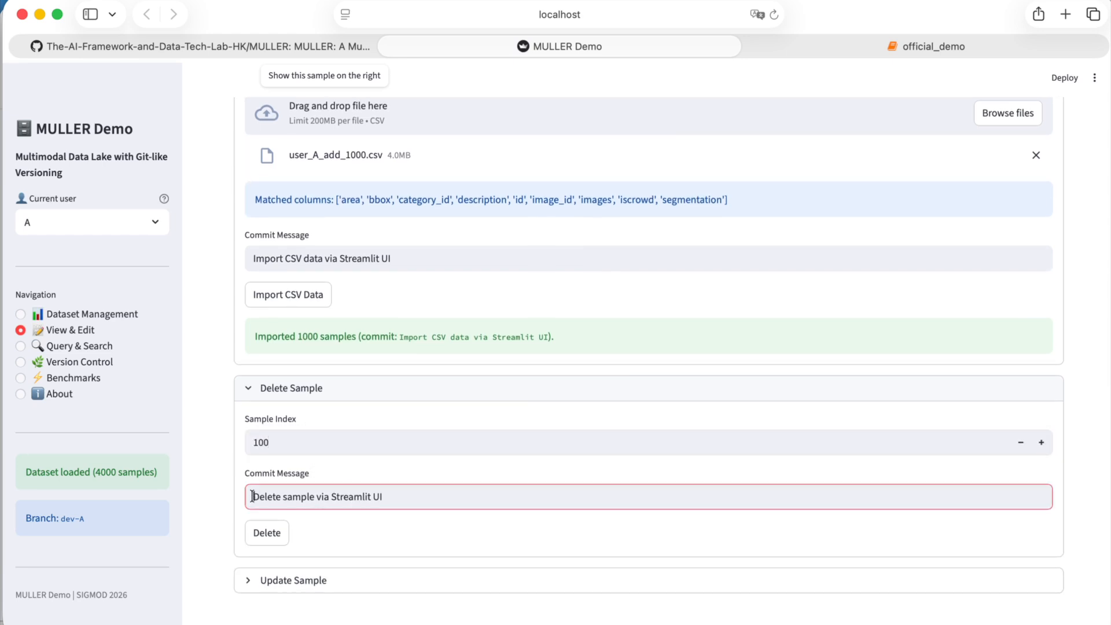
pyautogui.write('A: ')
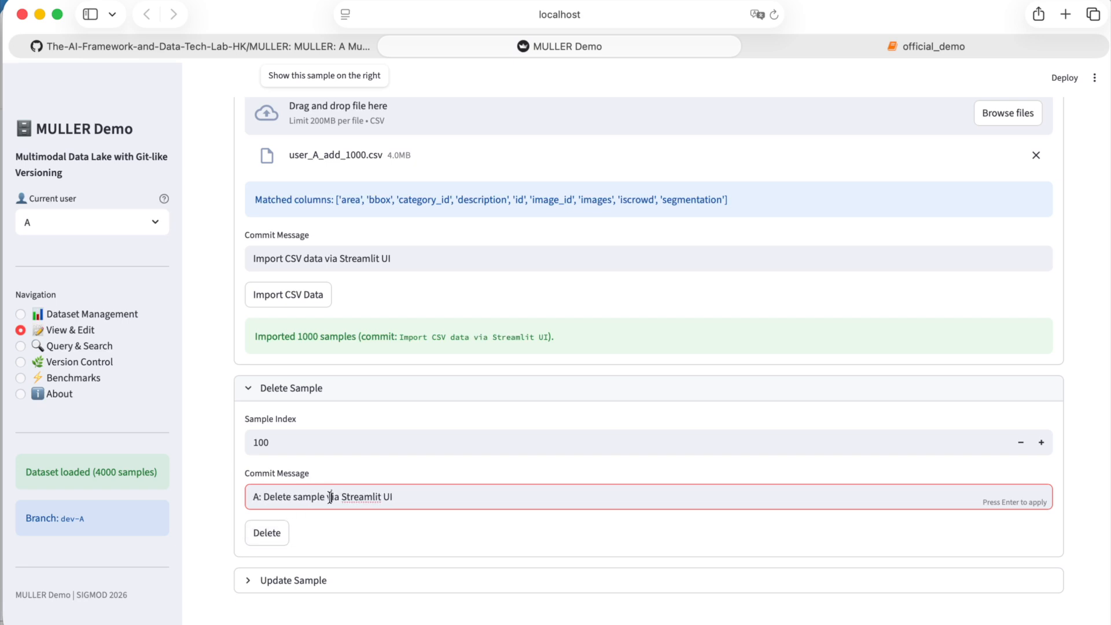
pyautogui.write('100')
pyautogui.click(268, 536)
# - Update the category_id tensor of sample 50 on dev-A to [1] with the commit message "A: Update sample [50]"
pyautogui.scroll(-3, 326, 528)
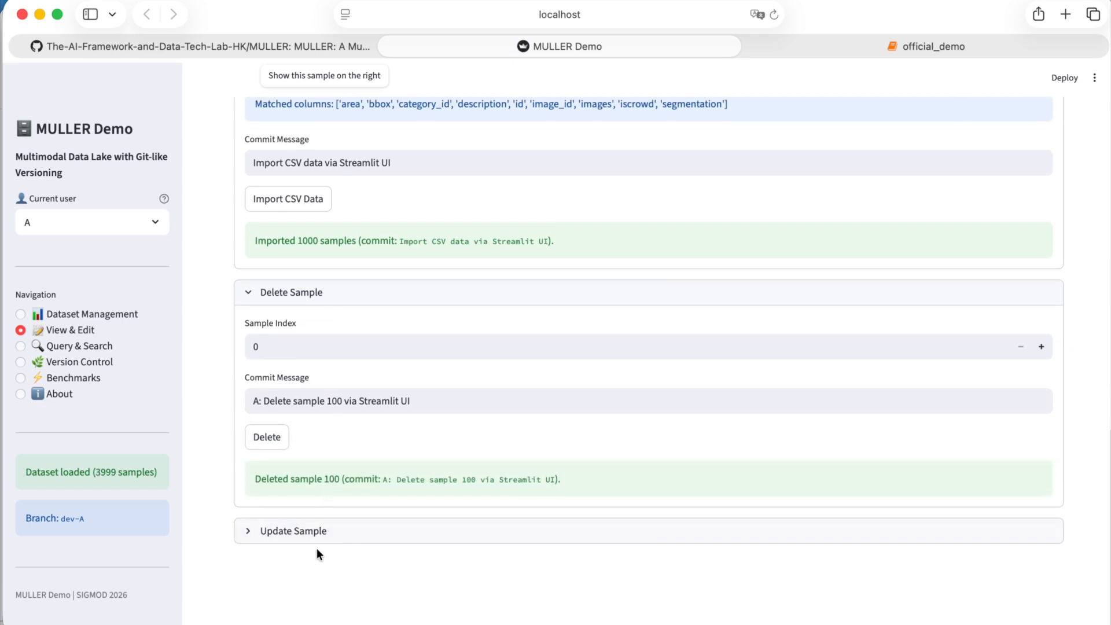
pyautogui.click(305, 540)
pyautogui.scroll(-3, 326, 567)
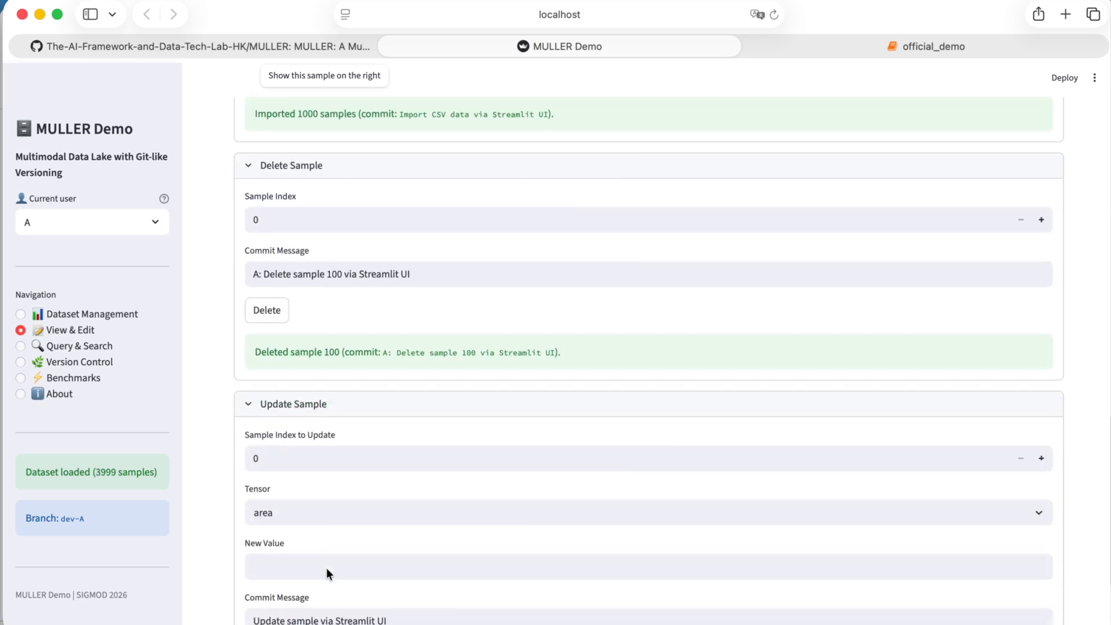
pyautogui.click(279, 449)
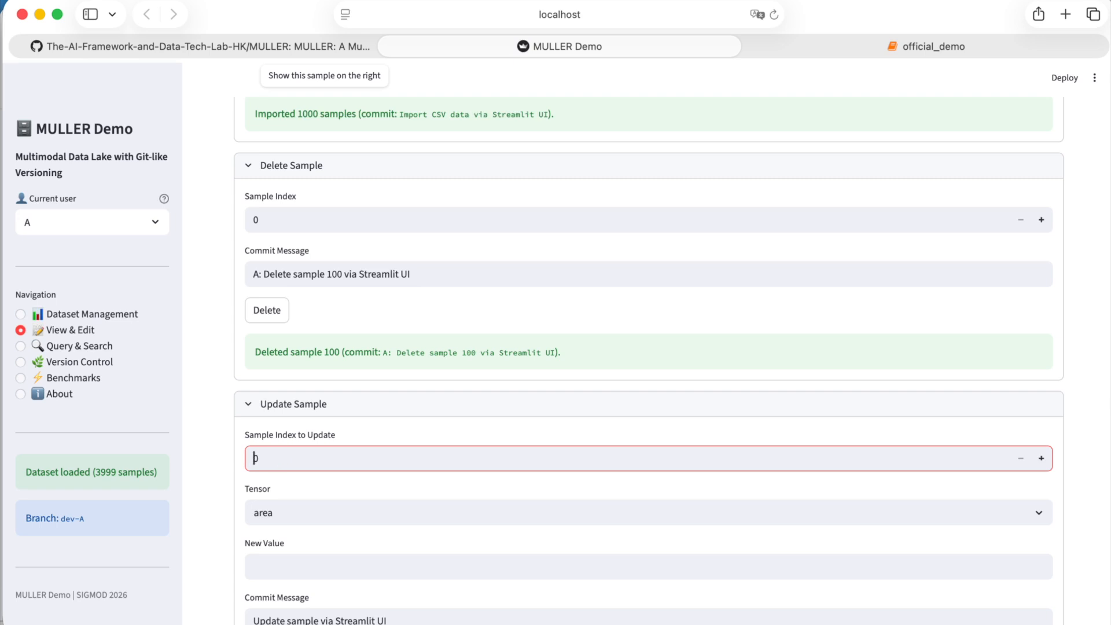
pyautogui.write('5')
pyautogui.click(295, 514)
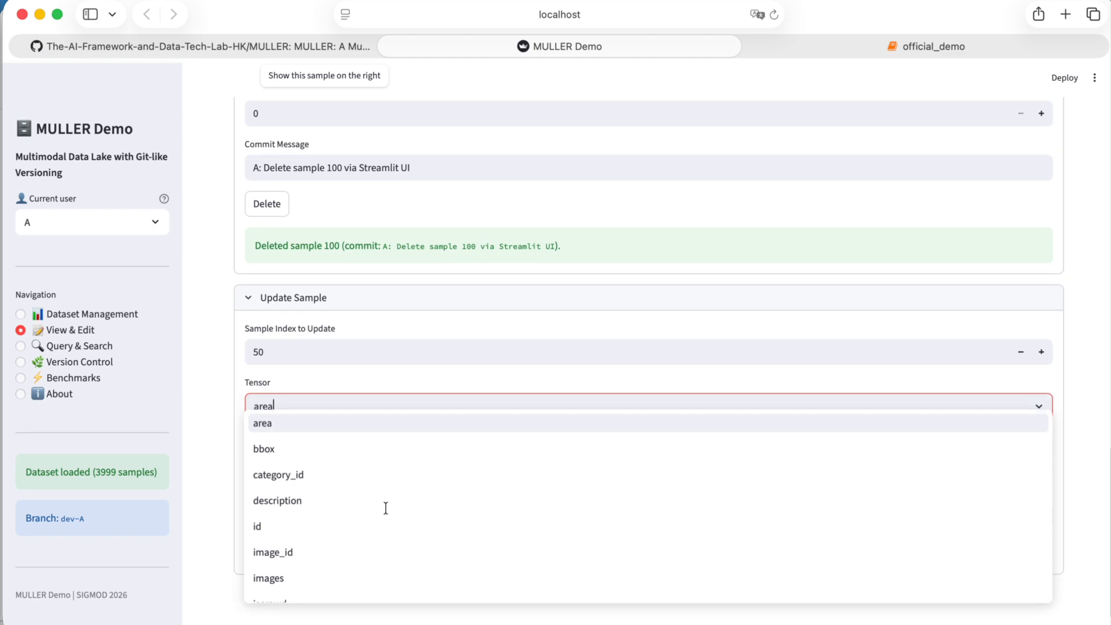
pyautogui.click(338, 492)
pyautogui.click(292, 459)
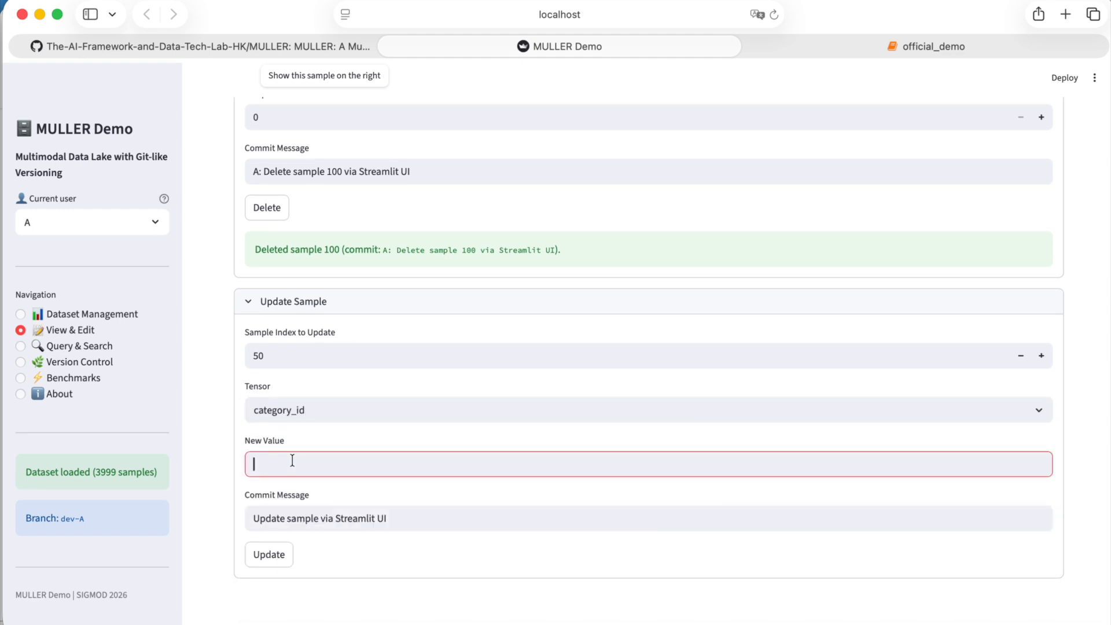
pyautogui.write('0')
pyautogui.click(252, 521)
pyautogui.press('super+a')
pyautogui.write('A: Update sample [50]')
pyautogui.click(269, 554)
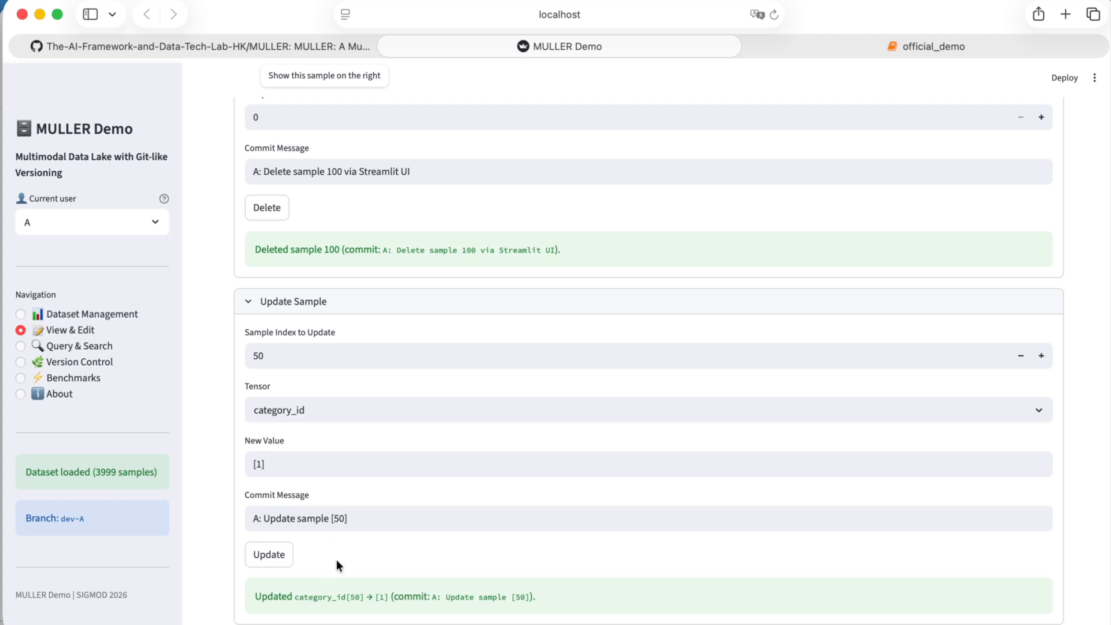
# - Examine sample 50's label on dev-A in the image preview and at full resolution, and close the full-resolution view
pyautogui.scroll(15, 364, 481)
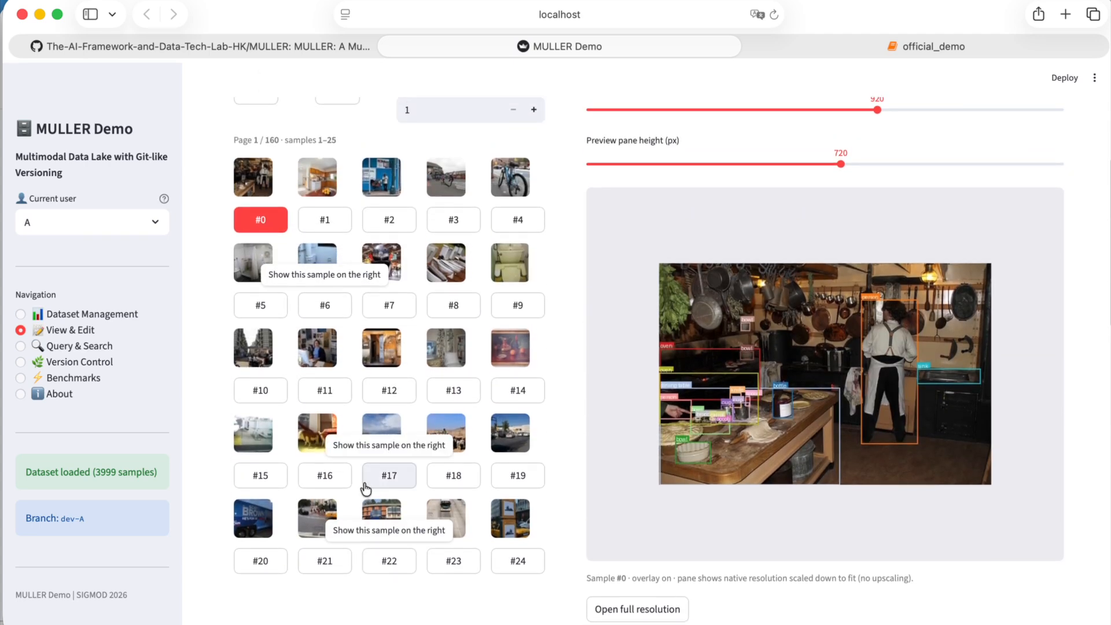
pyautogui.scroll(2, 363, 481)
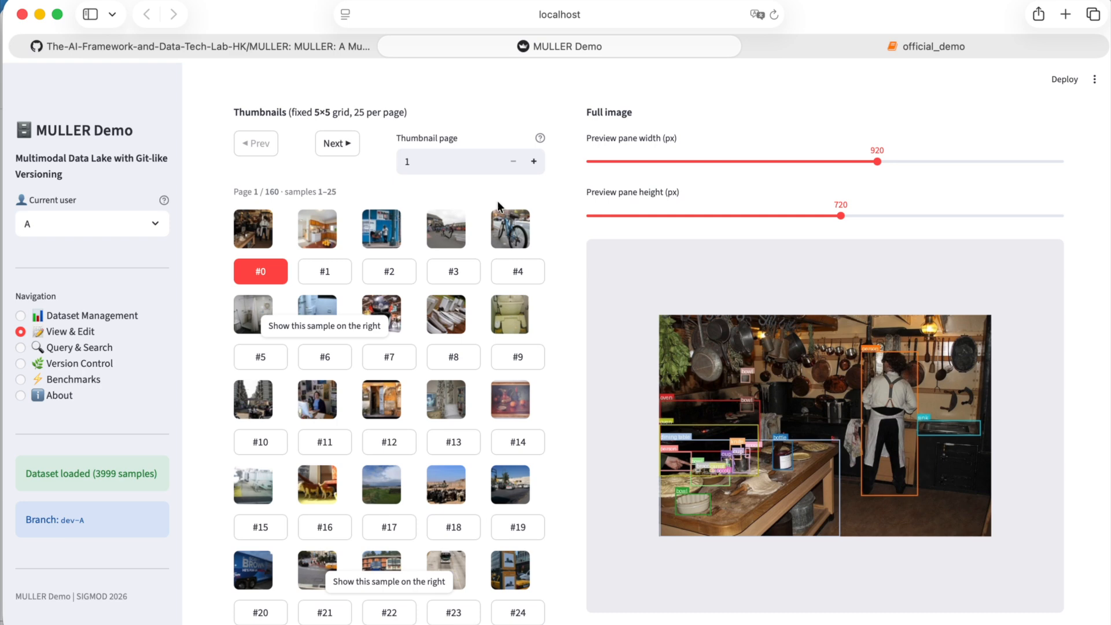
pyautogui.click(343, 146)
pyautogui.click(343, 145)
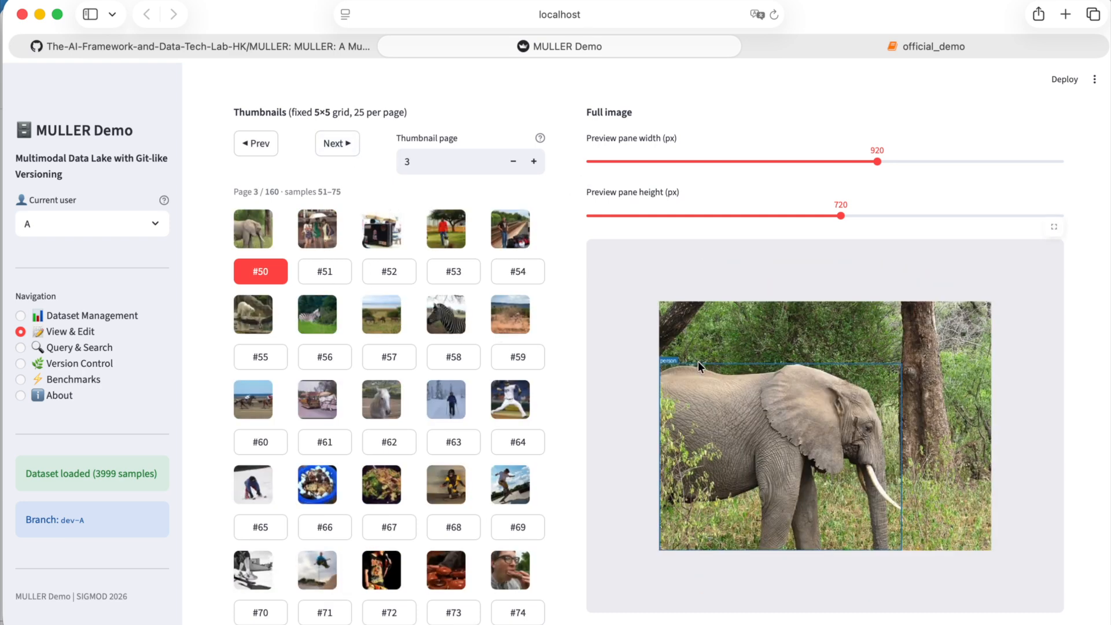
pyautogui.scroll(-2, 704, 585)
pyautogui.click(674, 598)
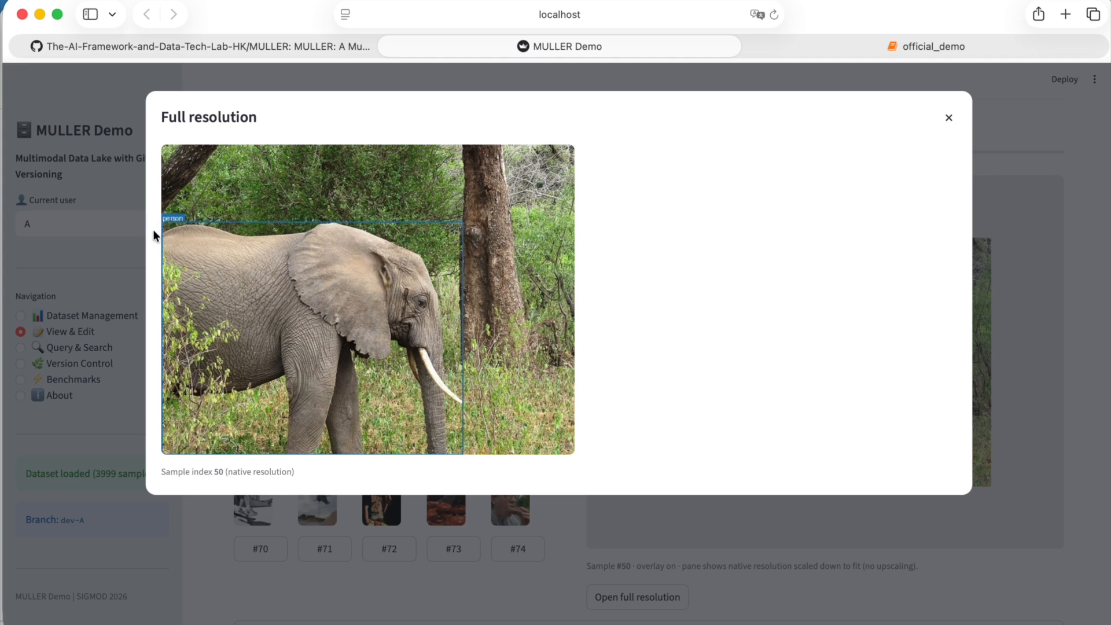
pyautogui.click(950, 122)
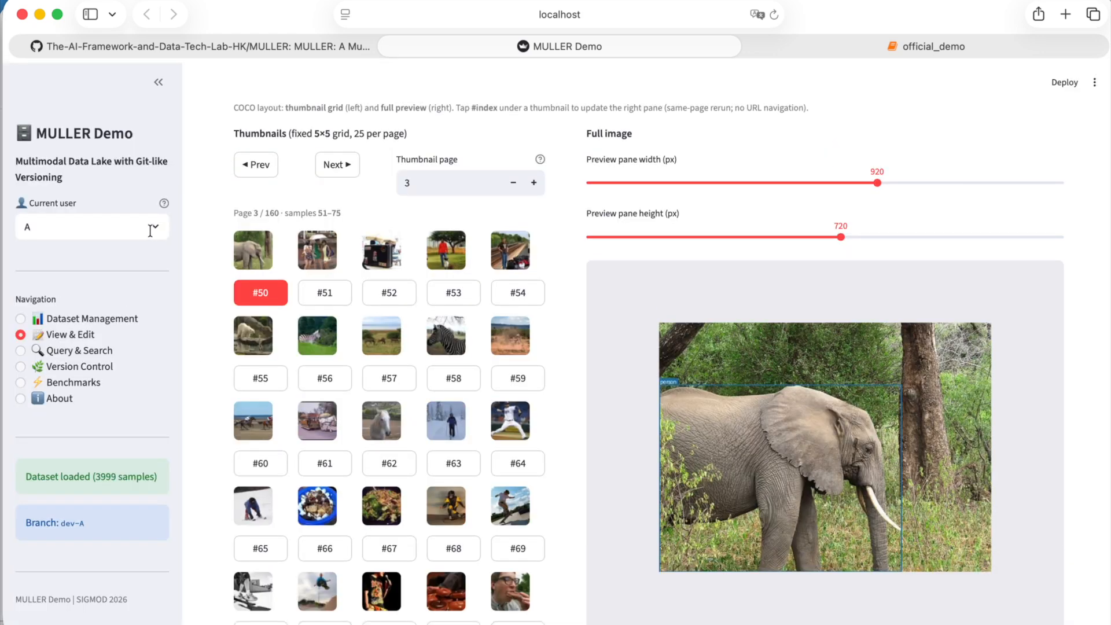
# - Switch the current user to public and check out the main branch in Version Control
pyautogui.click(149, 227)
pyautogui.click(119, 256)
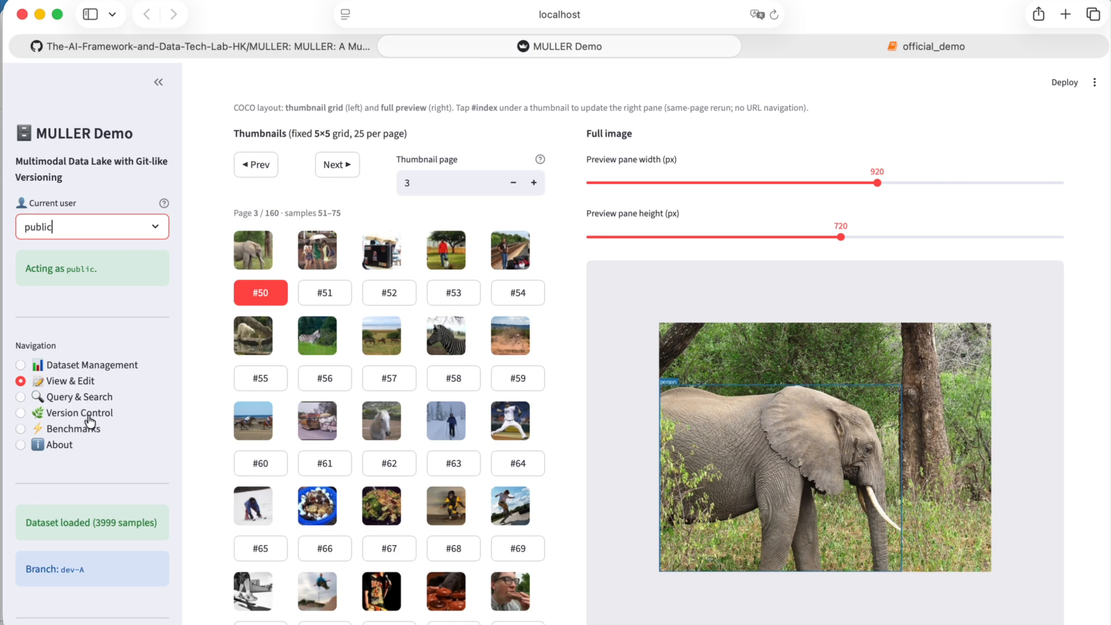
pyautogui.click(87, 412)
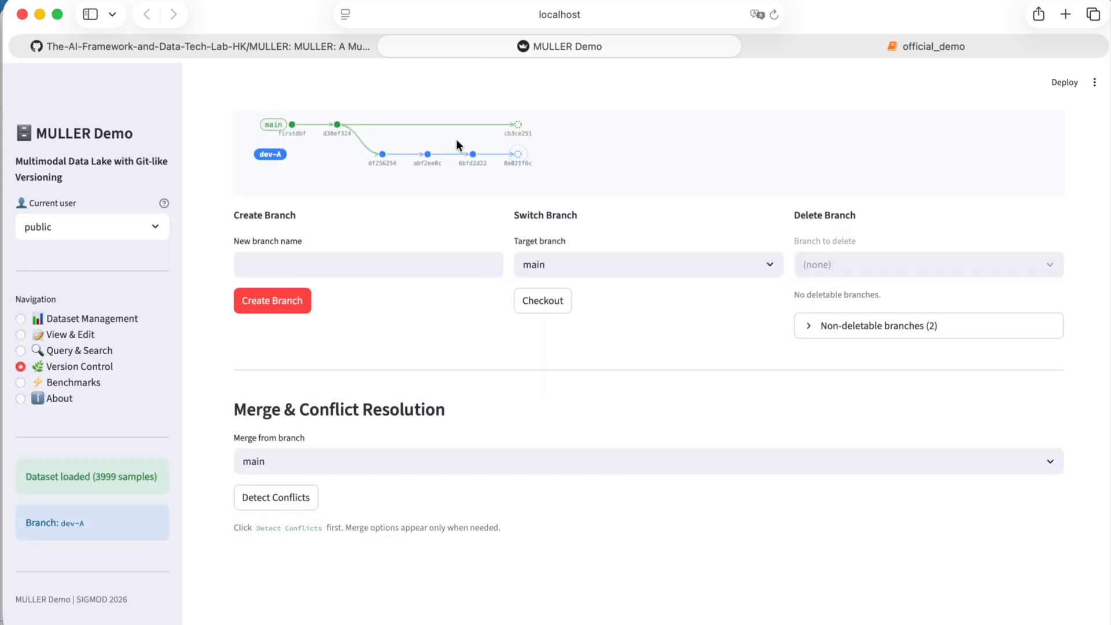
pyautogui.click(540, 379)
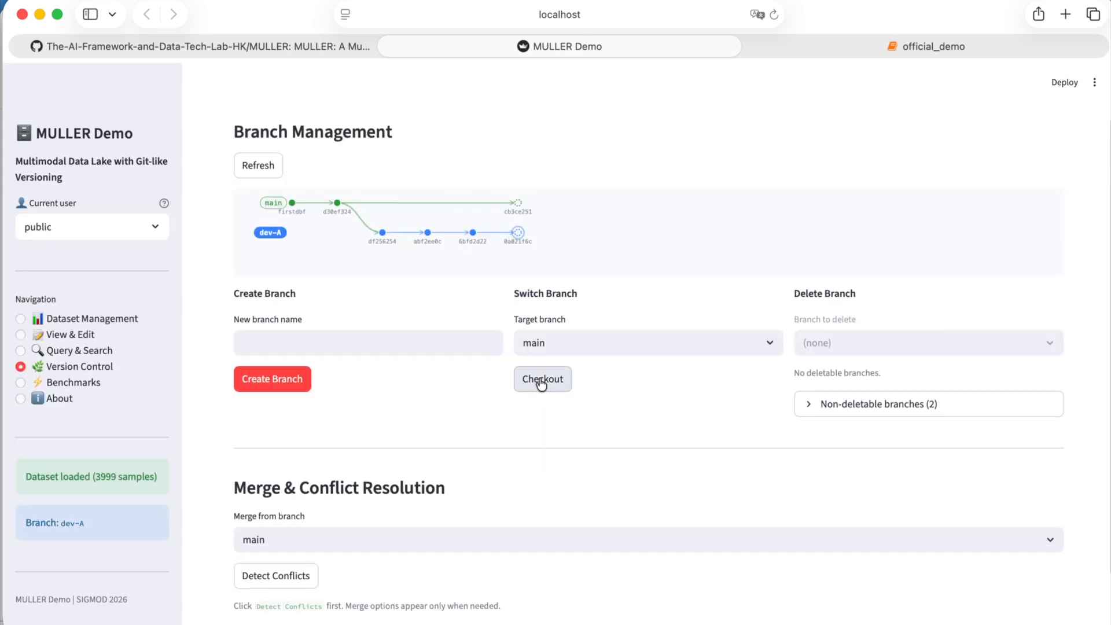
# - Check the main branch's sample total and sample 50's label on the View & Edit page
pyautogui.click(81, 336)
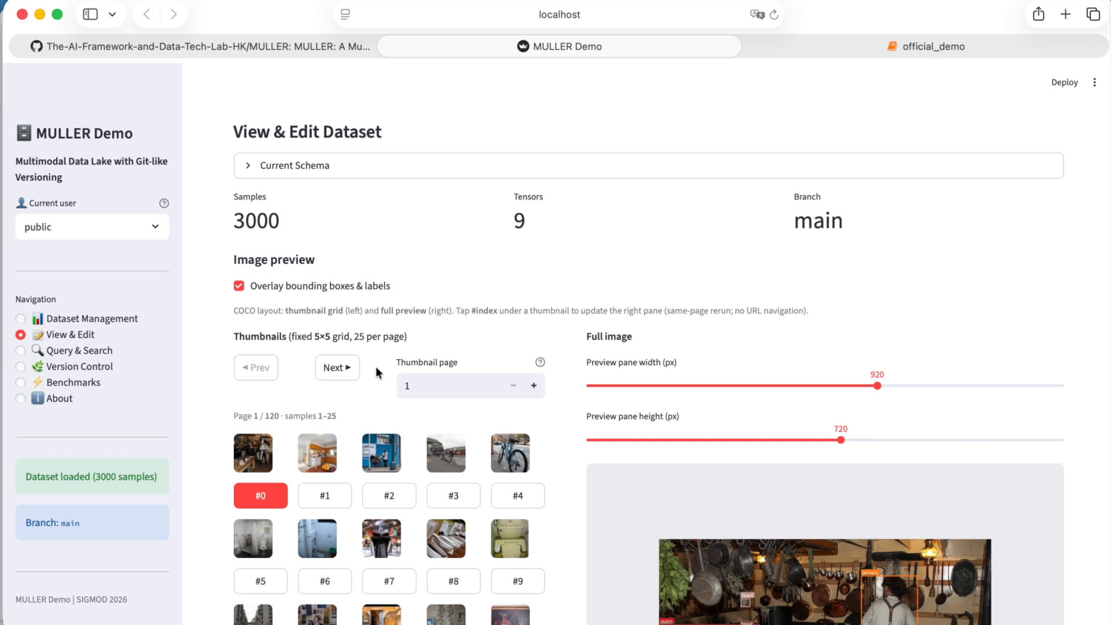
pyautogui.scroll(-3, 383, 411)
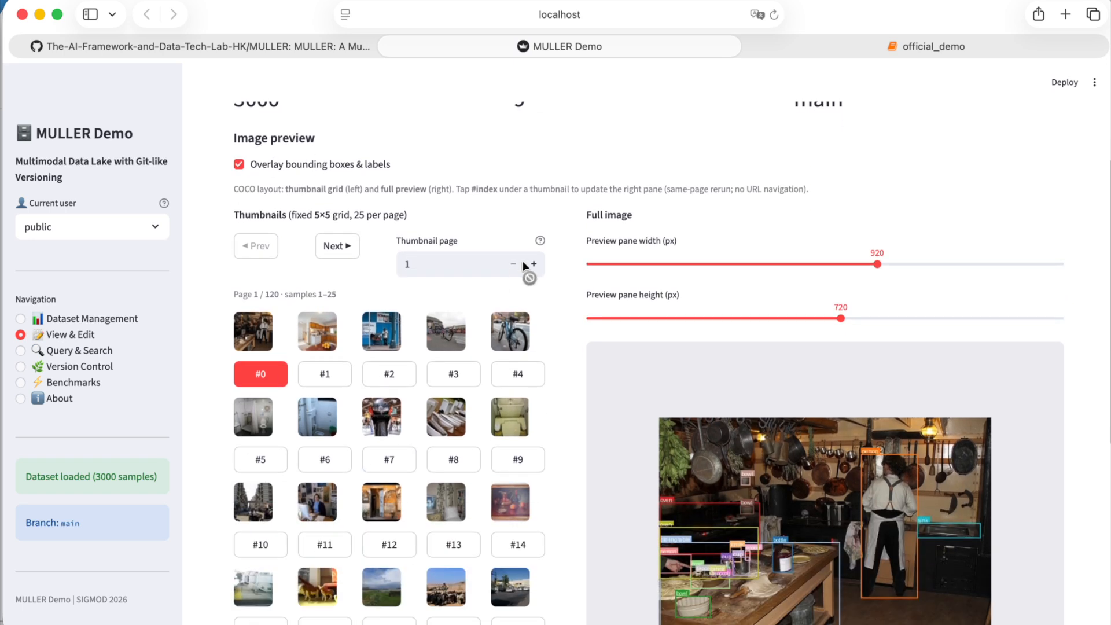
pyautogui.click(339, 248)
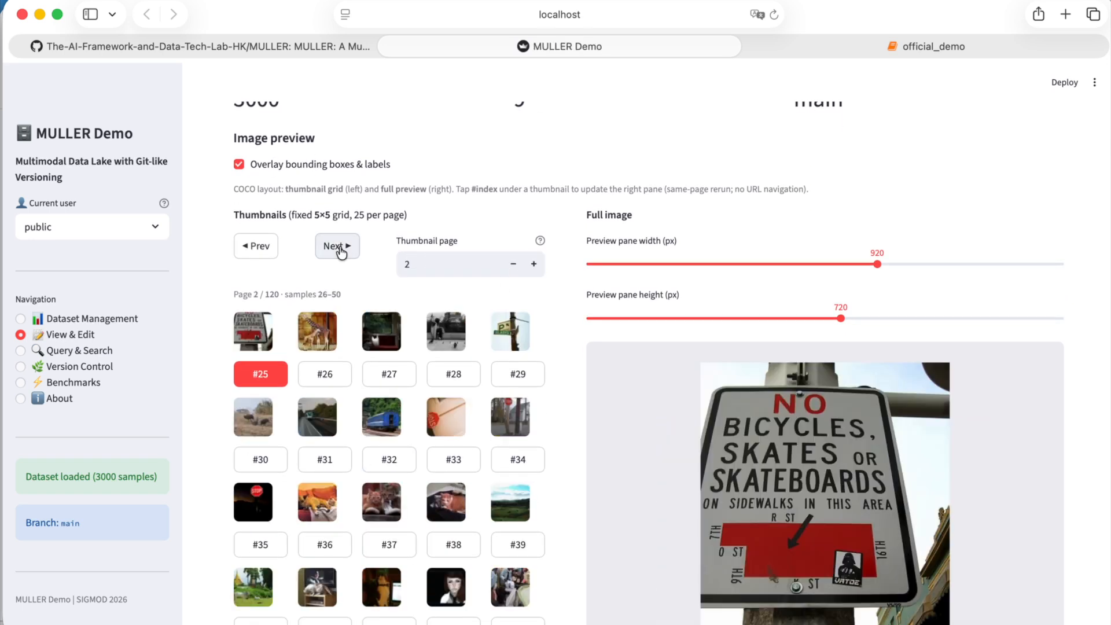
pyautogui.click(340, 249)
pyautogui.scroll(-2, 671, 485)
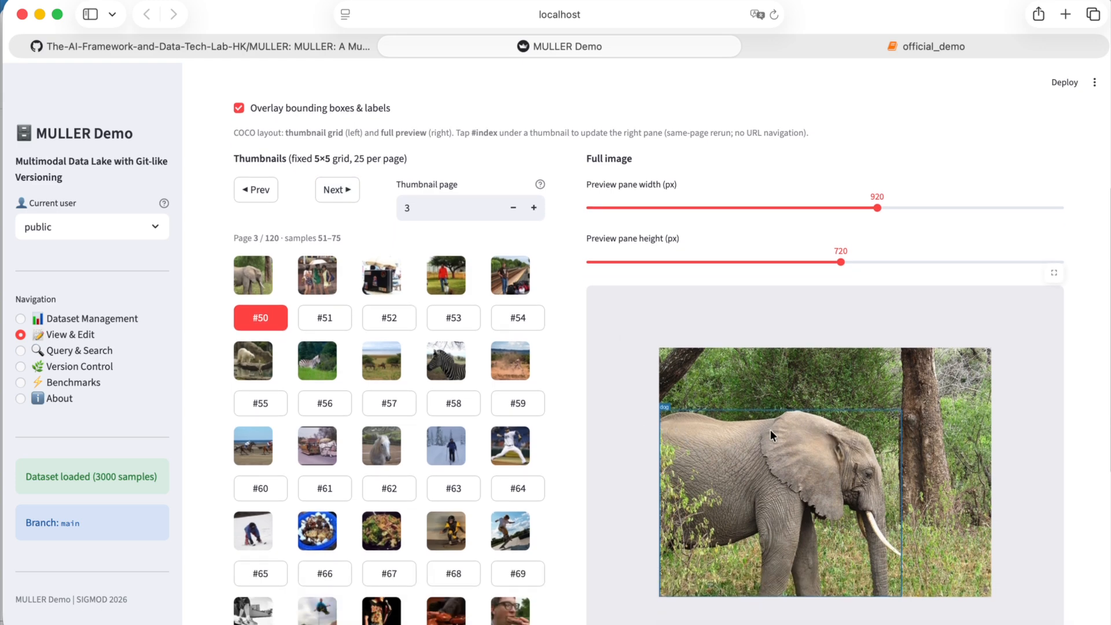
# - Switch the current user to B and create a new branch named dev-B in Version Control
pyautogui.scroll(5, 769, 429)
pyautogui.click(151, 229)
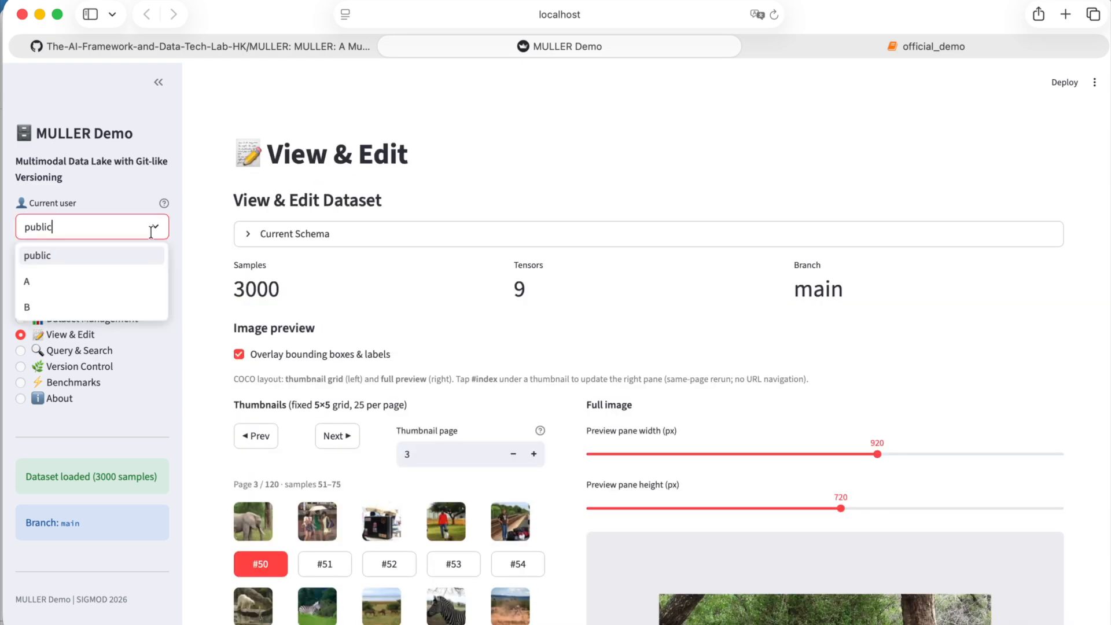
pyautogui.click(123, 306)
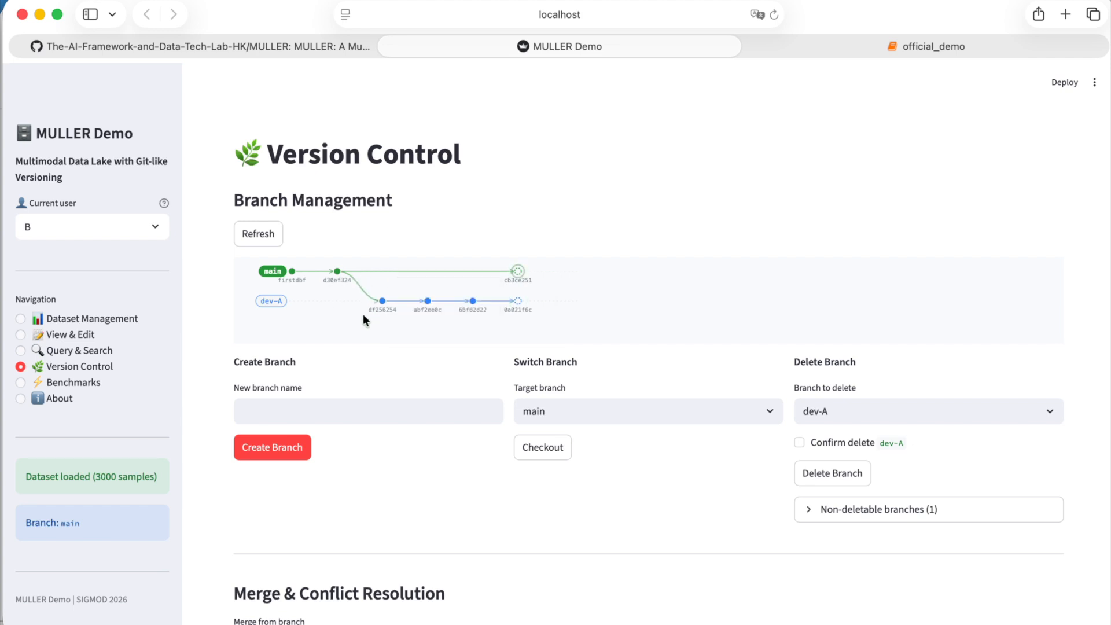
pyautogui.click(289, 409)
pyautogui.write('dev-B')
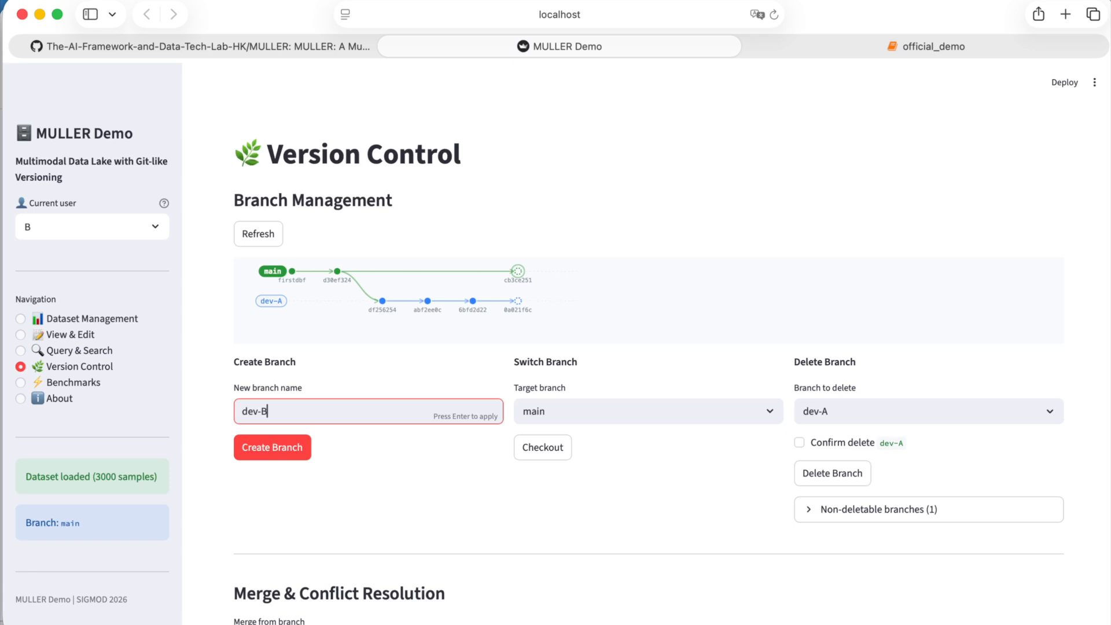
pyautogui.click(286, 449)
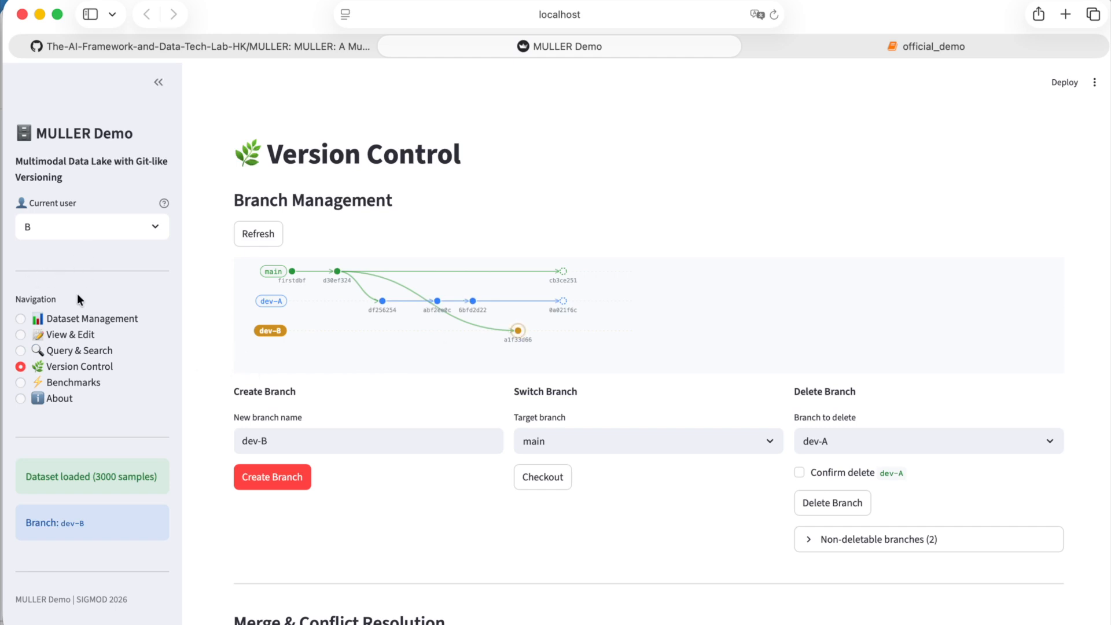
# - Batch import user_B_add_1000.csv from the coco2017-csv folder into dev-B with the default commit message, and check the sample total
pyautogui.click(80, 338)
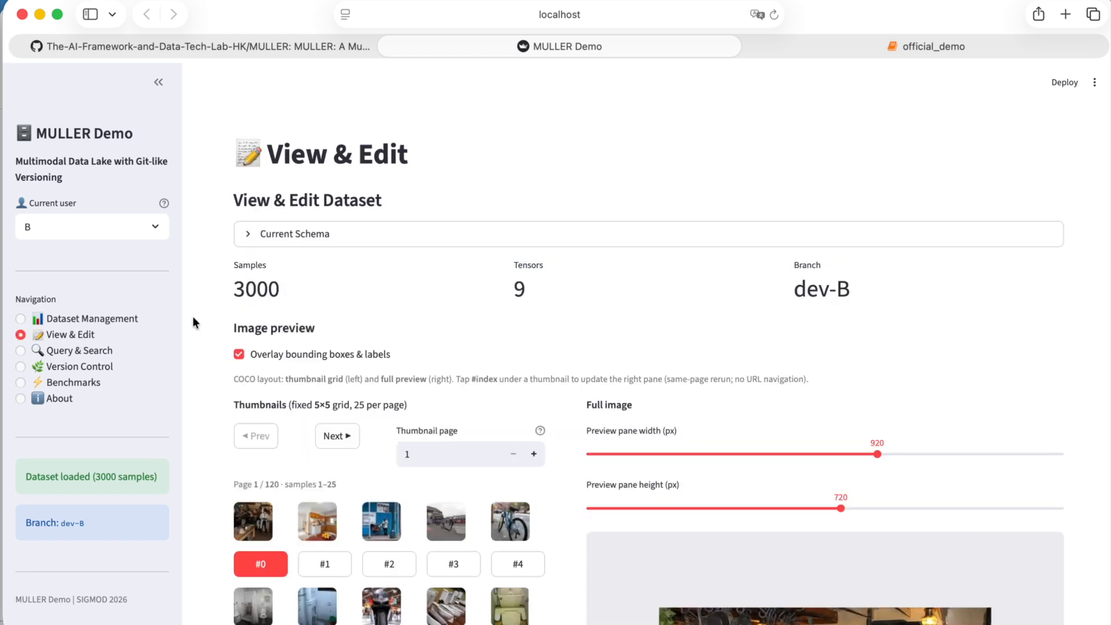
pyautogui.scroll(-10, 443, 379)
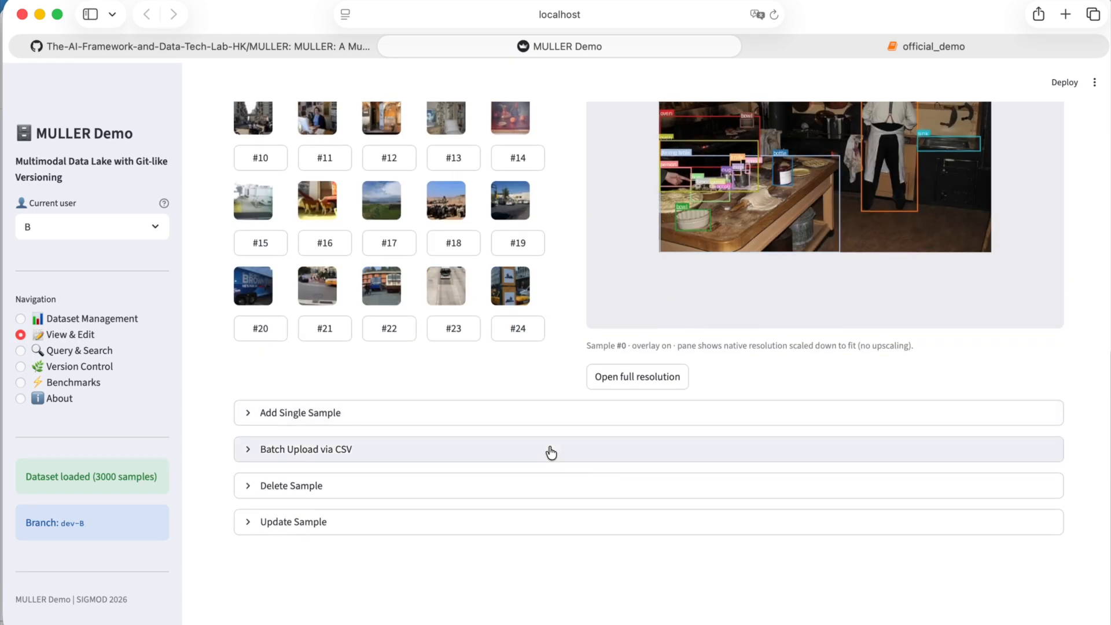
pyautogui.click(551, 452)
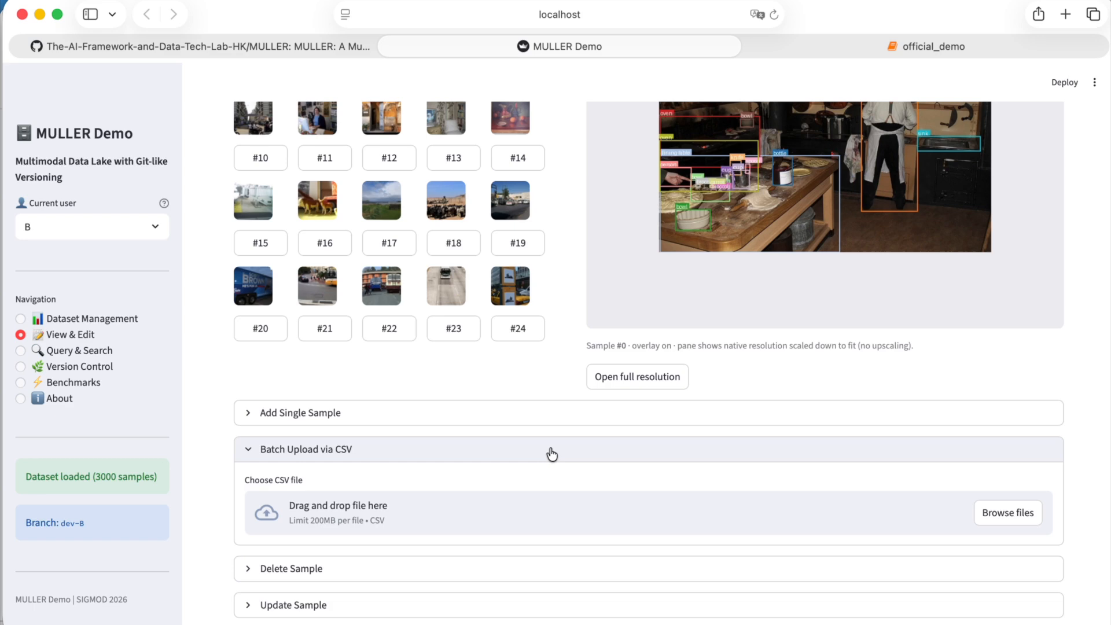
pyautogui.click(984, 513)
pyautogui.click(800, 311)
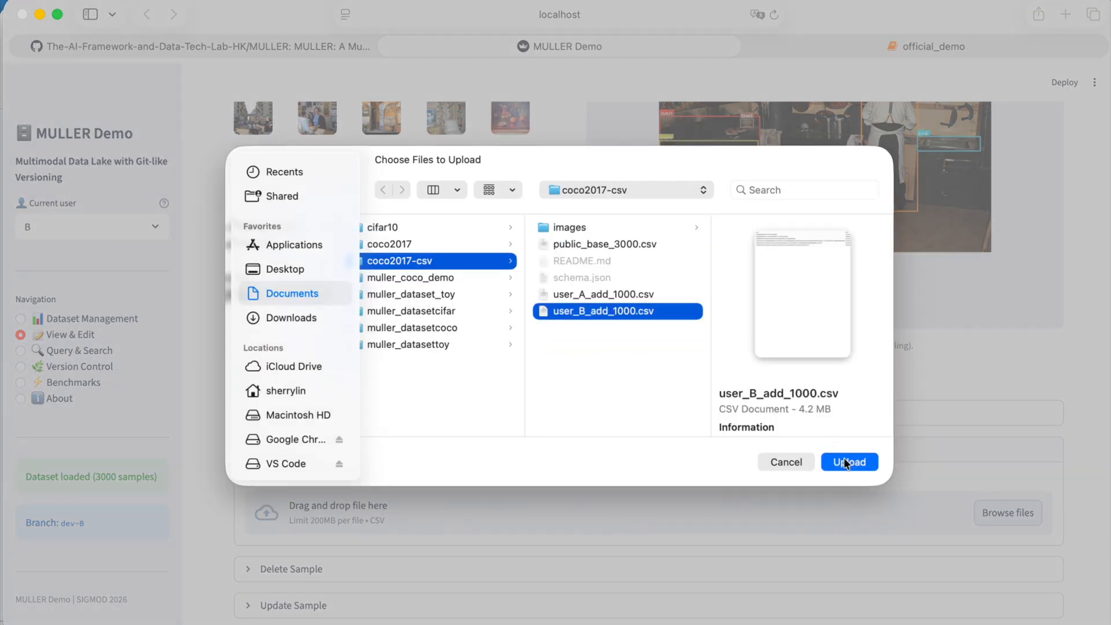
pyautogui.click(847, 462)
pyautogui.scroll(-5, 404, 544)
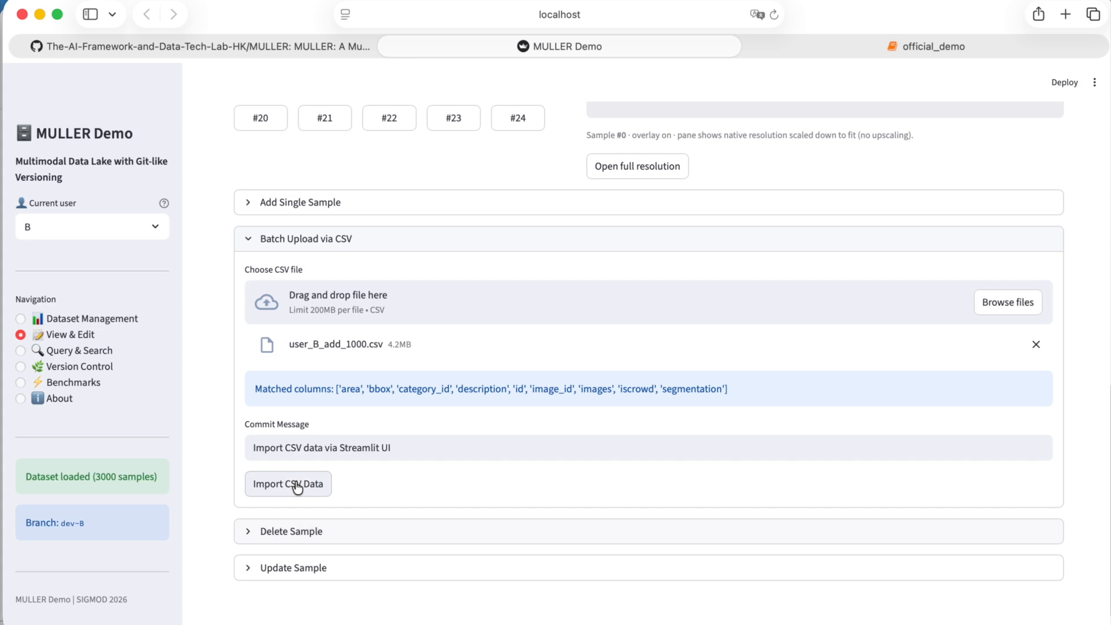
pyautogui.click(295, 484)
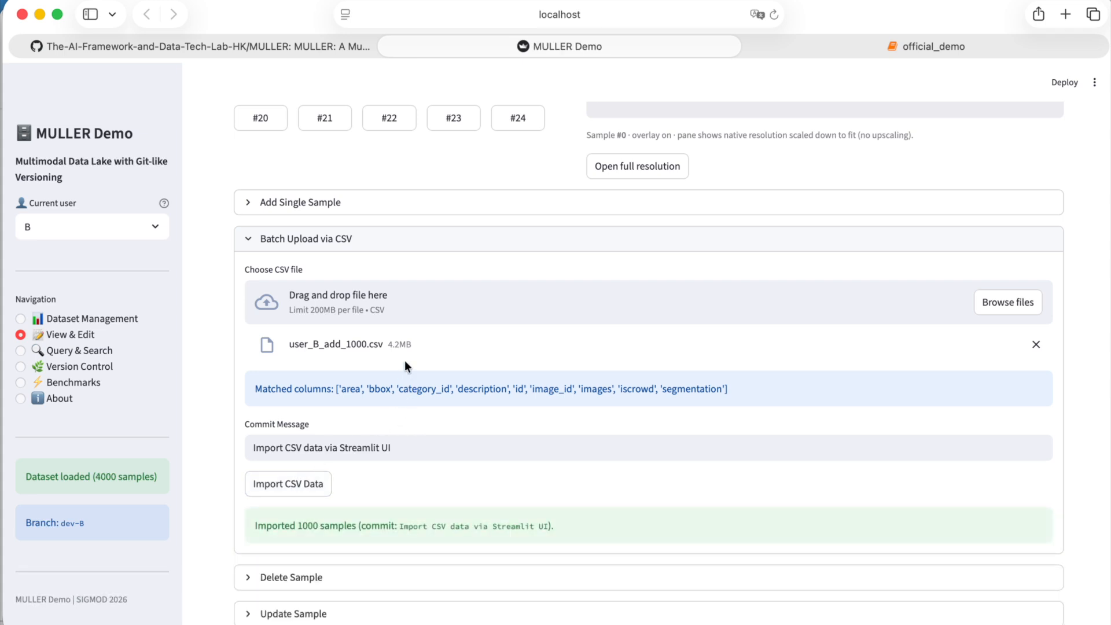
pyautogui.scroll(15, 404, 363)
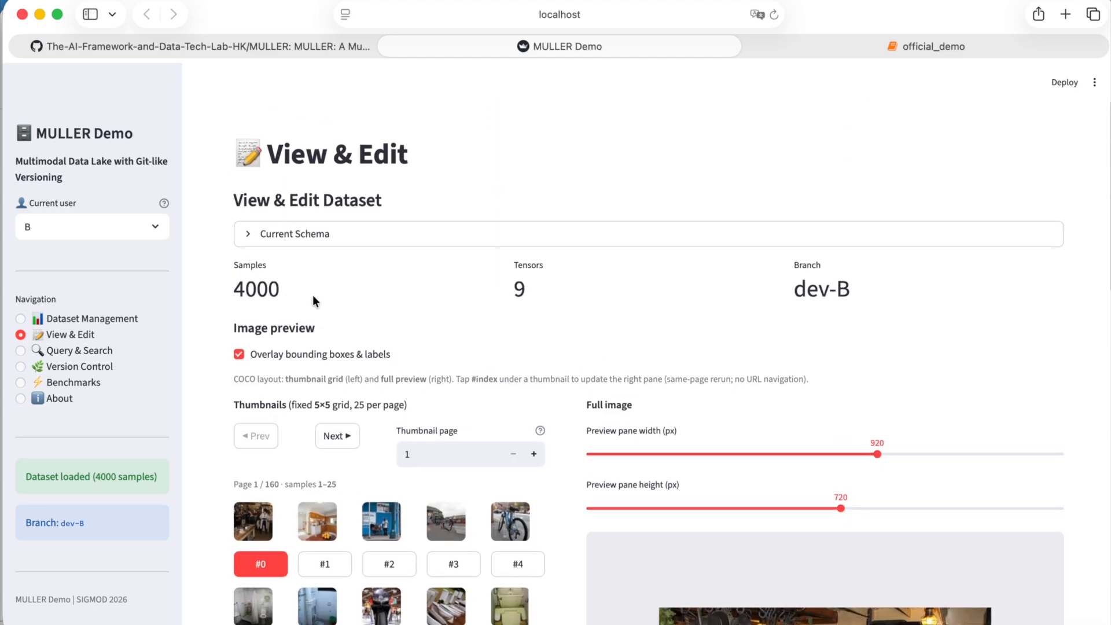
# - Delete sample 100 from dev-B with the commit message "B: Delete sample 100 via Streamlit UI"
pyautogui.scroll(-15, 354, 371)
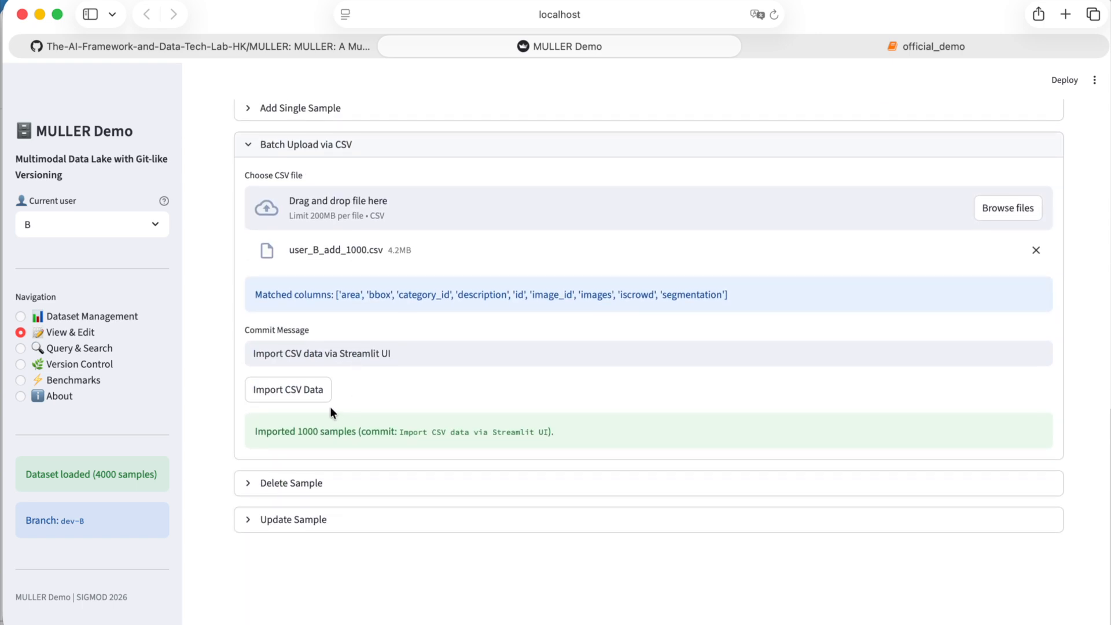
pyautogui.click(294, 483)
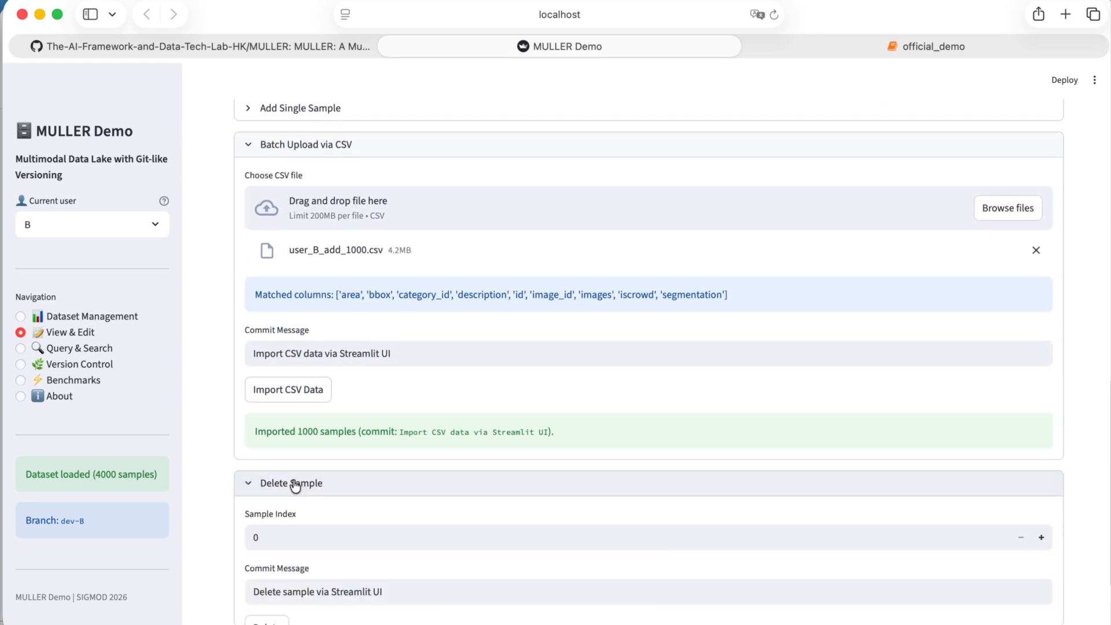
pyautogui.click(293, 536)
pyautogui.press('BackSpace')
pyautogui.write('100')
pyautogui.click(253, 591)
pyautogui.write('B:')
pyautogui.hotkey('alt', 'Right')
pyautogui.hotkey('alt', 'Right')
pyautogui.write('100')
pyautogui.scroll(-2, 370, 564)
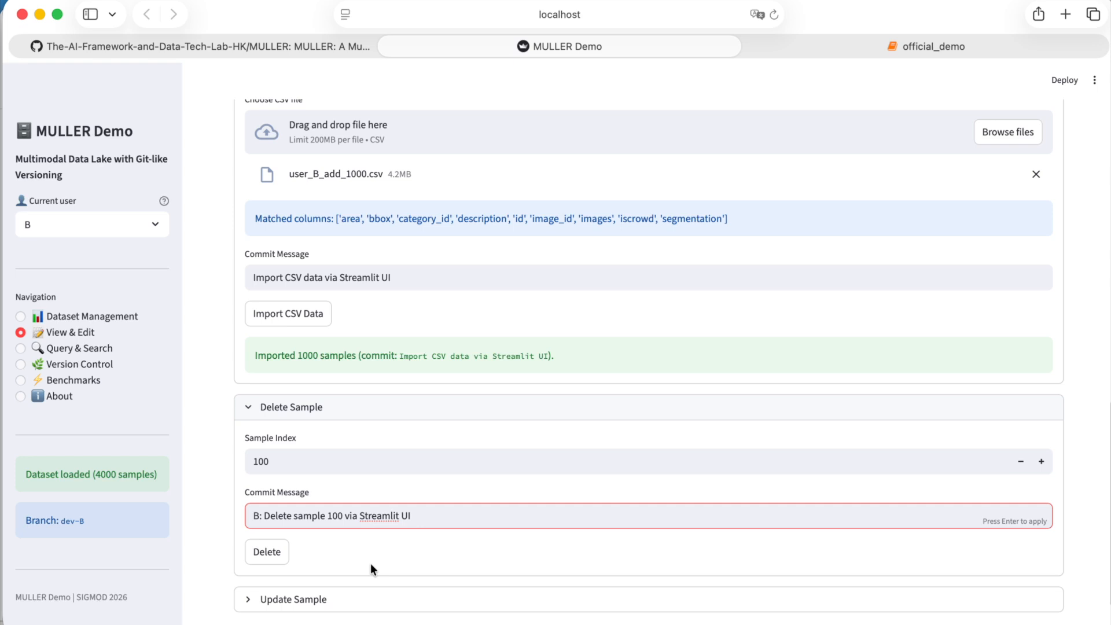
pyautogui.click(265, 552)
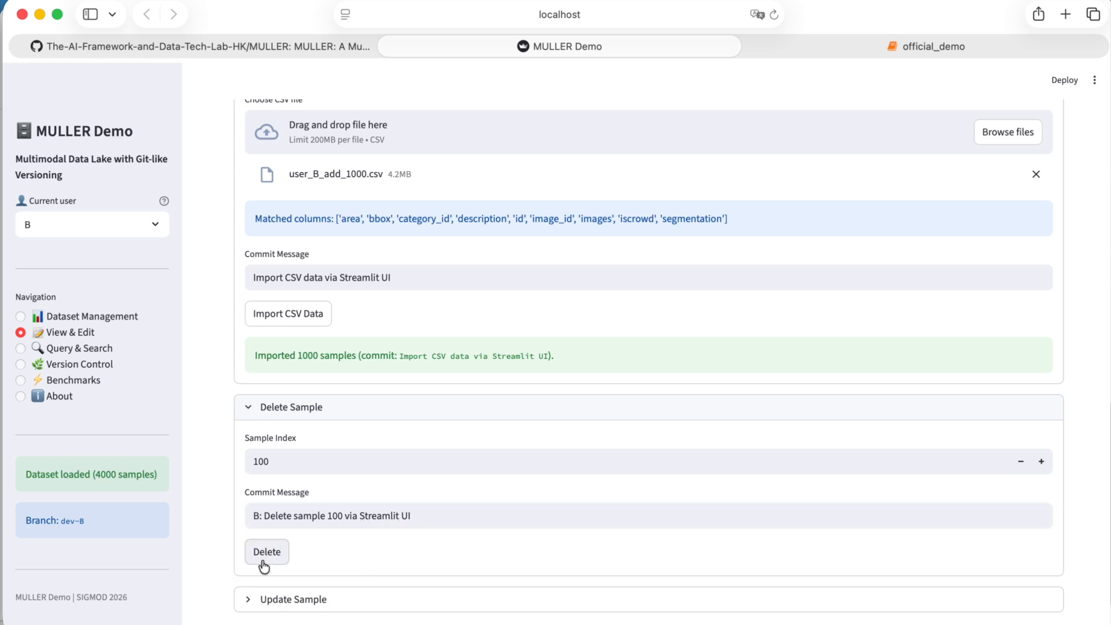
# - Update sample 50's category_id to [22] on dev-B with the commit message "B: Update sample via Streamlit UI"
pyautogui.scroll(-3, 347, 549)
pyautogui.click(320, 517)
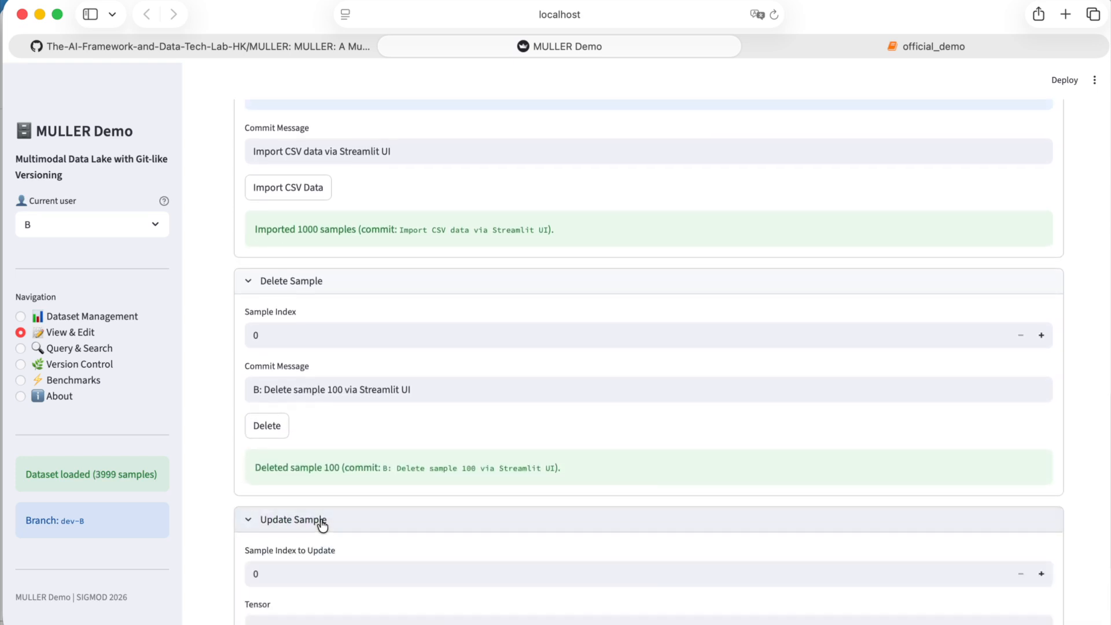
pyautogui.click(290, 573)
pyautogui.press('BackSpace')
pyautogui.write('50')
pyautogui.scroll(-3, 417, 532)
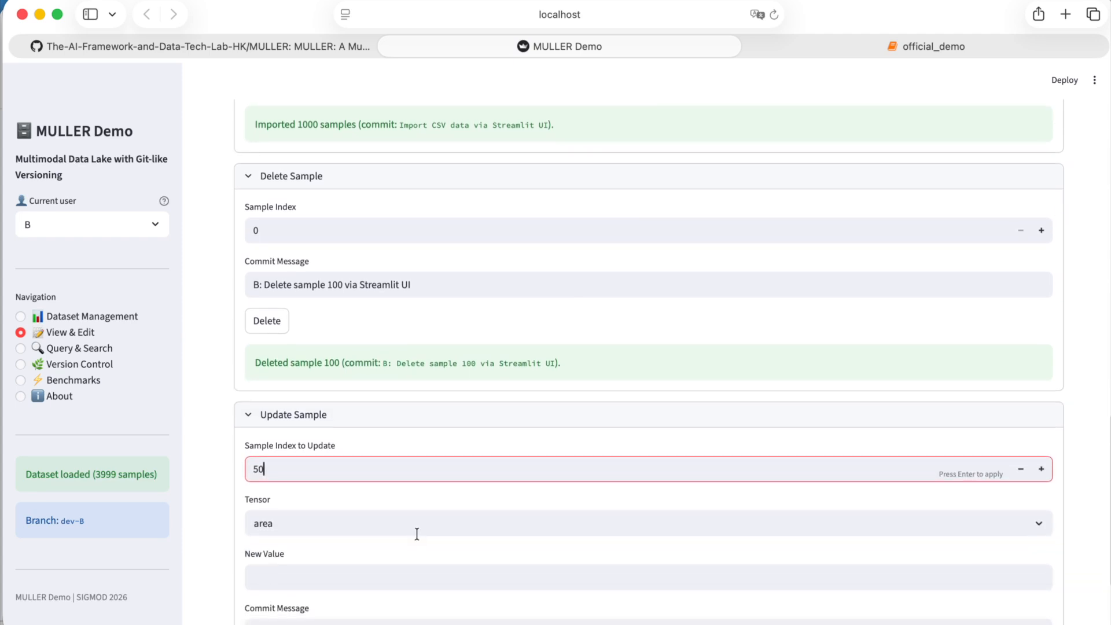
pyautogui.click(306, 531)
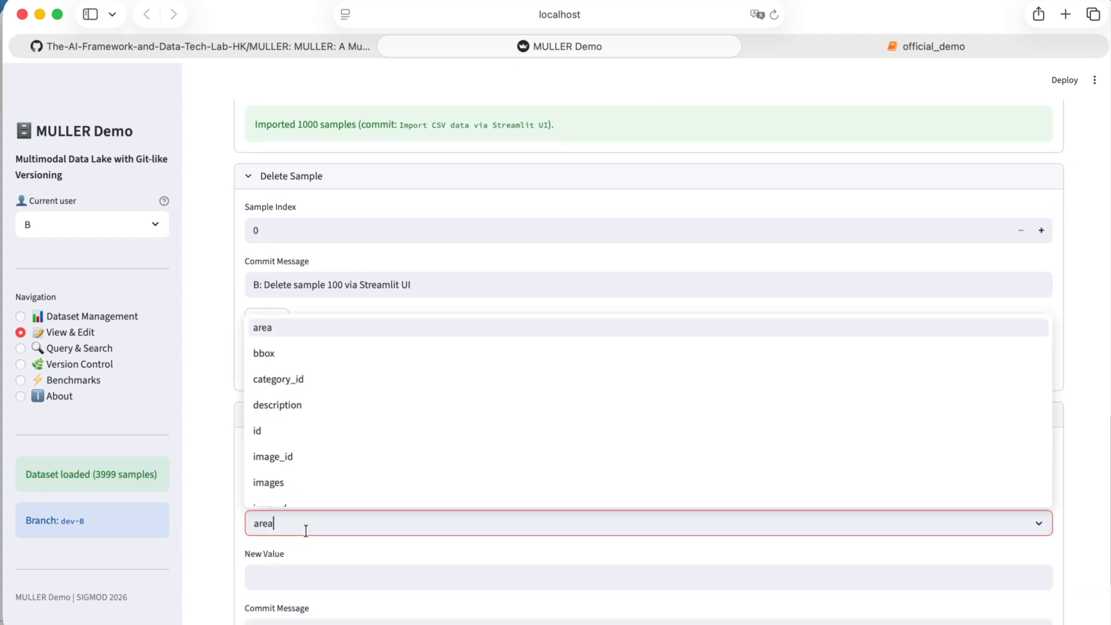
pyautogui.click(303, 379)
pyautogui.scroll(-2, 348, 579)
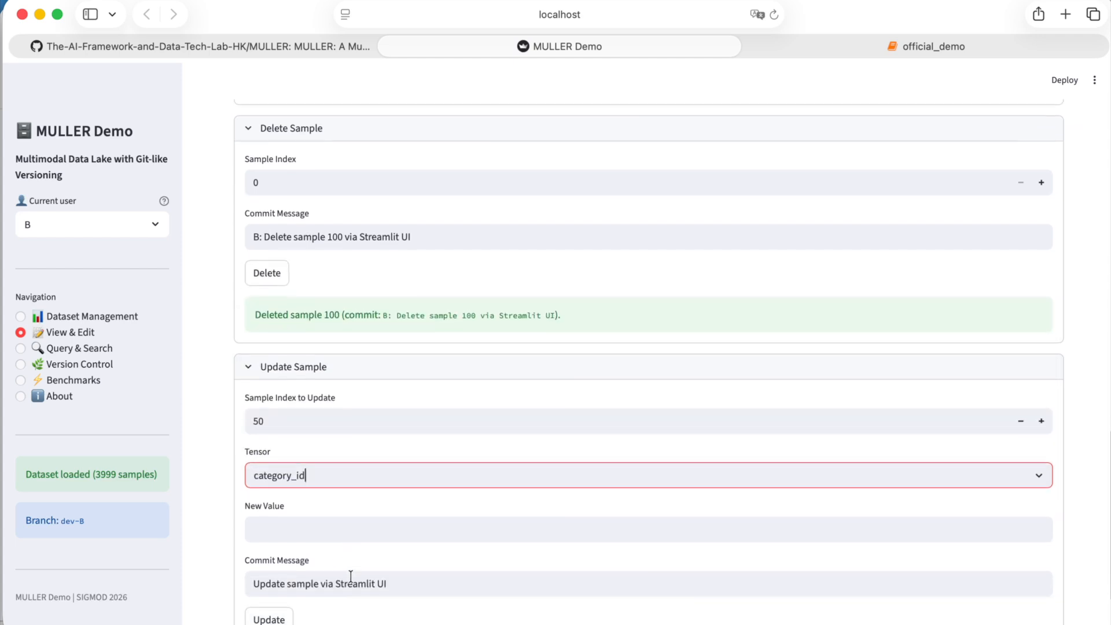
pyautogui.click(278, 523)
pyautogui.press('BackSpace')
pyautogui.write('0')
pyautogui.write('22')
pyautogui.scroll(-2, 312, 505)
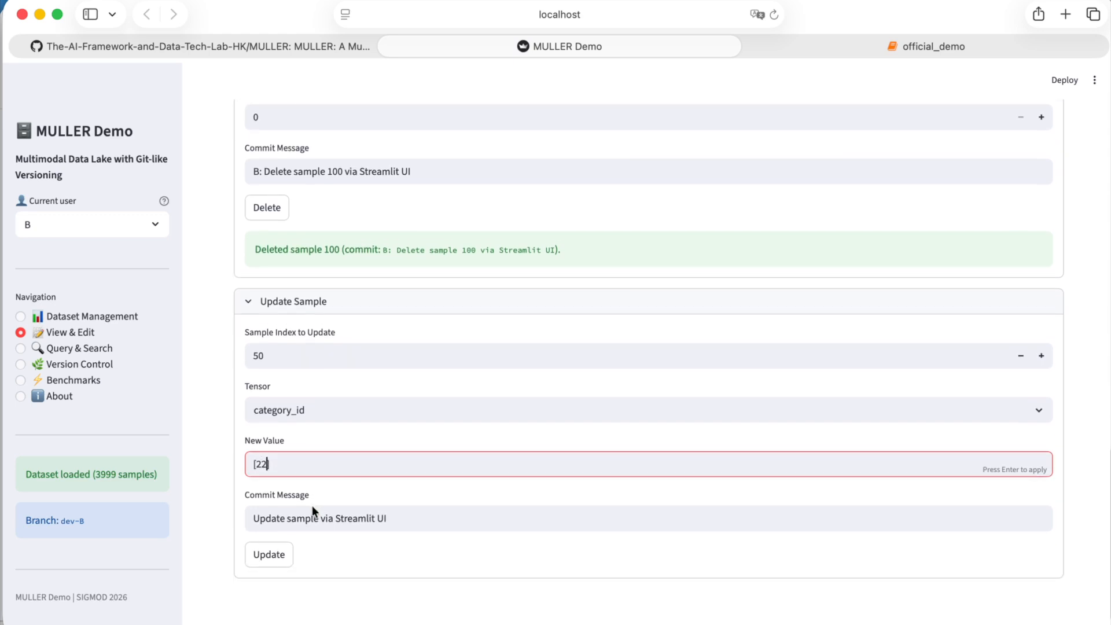
pyautogui.click(260, 522)
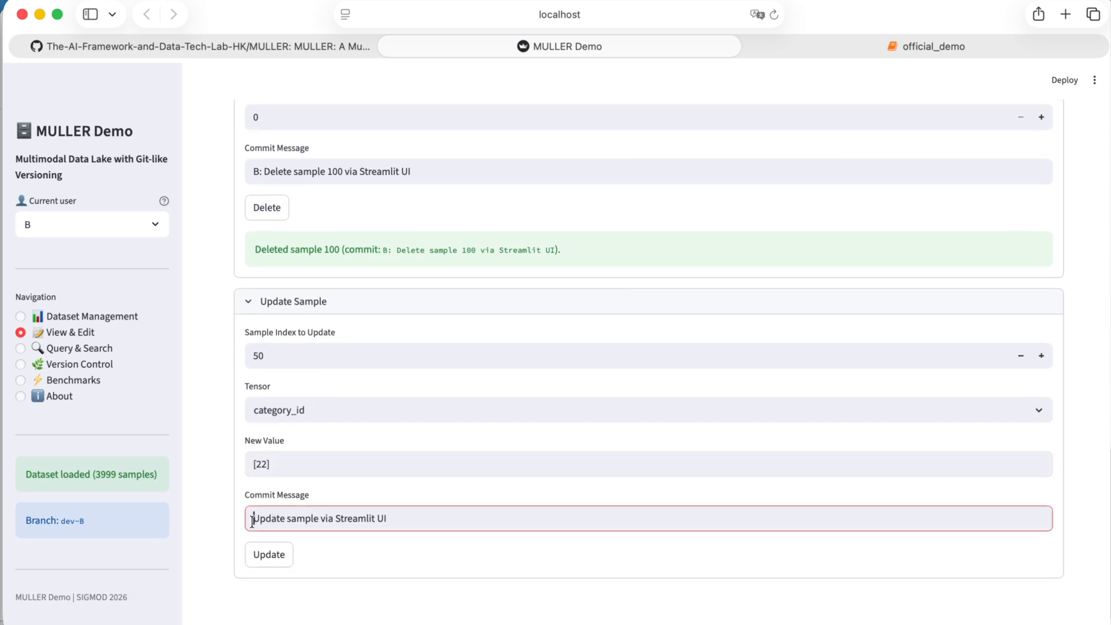
pyautogui.write('B:')
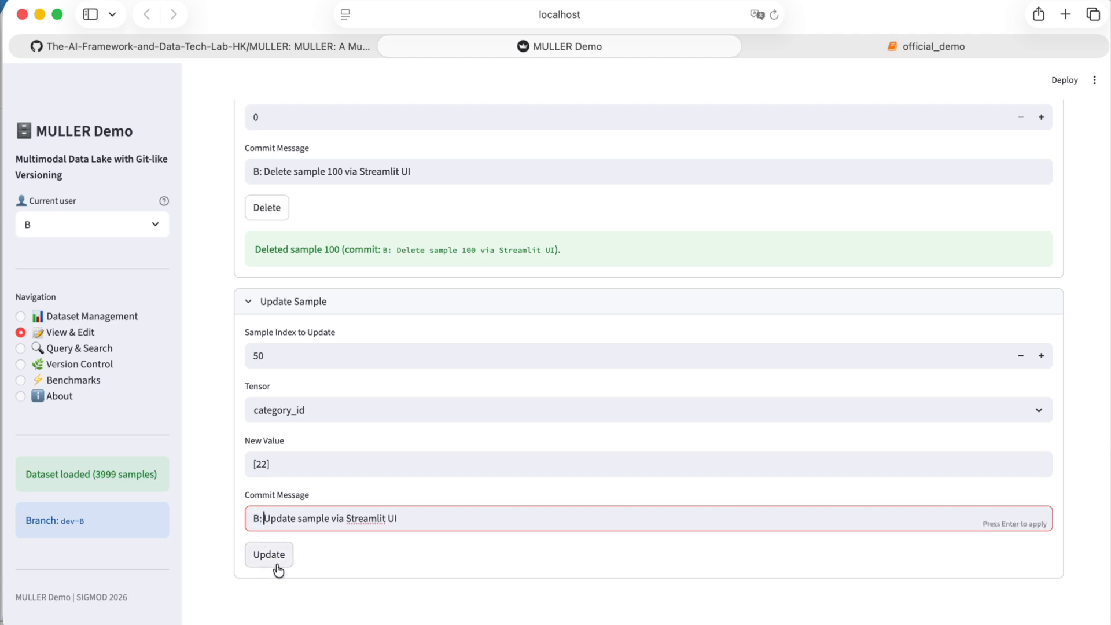
pyautogui.click(275, 557)
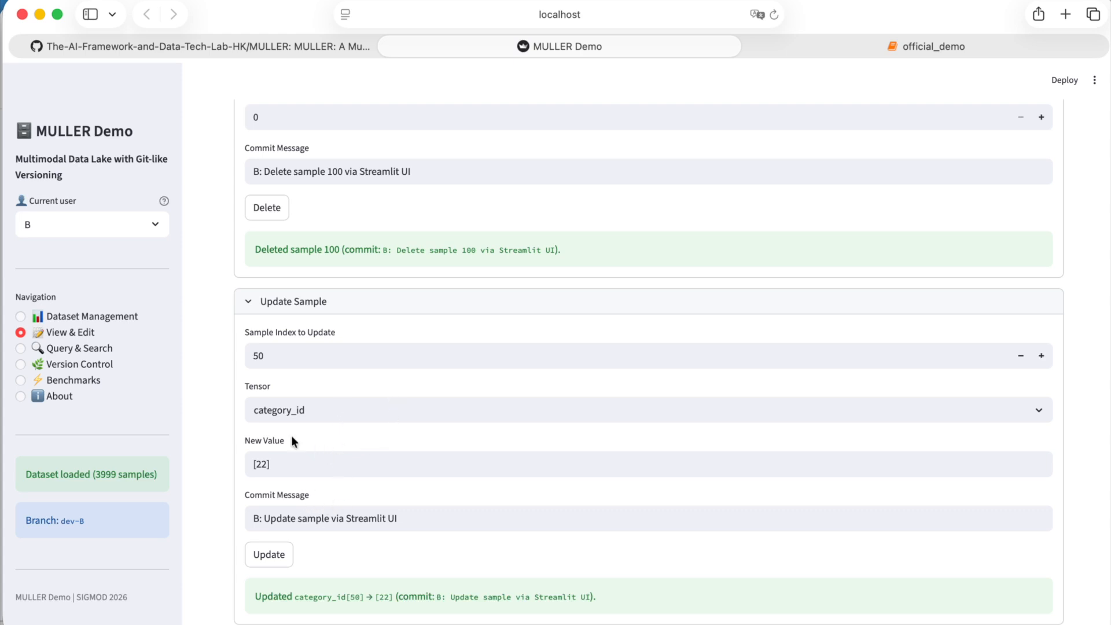
# - View sample 50 on thumbnail page 3 in full resolution to check its label on dev-B
pyautogui.scroll(15, 320, 419)
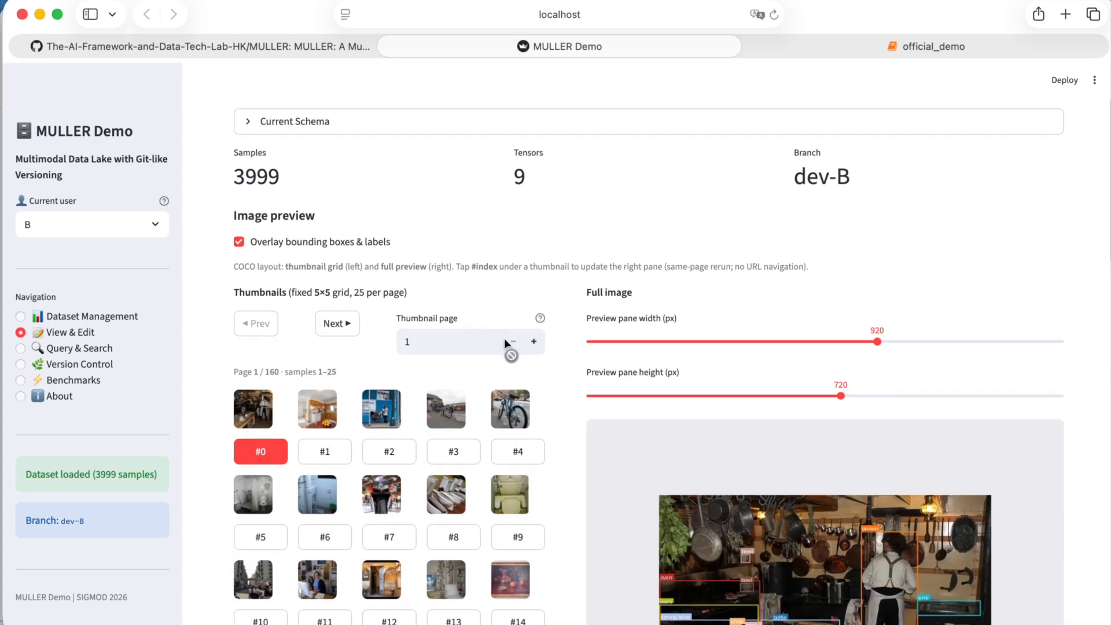
pyautogui.click(533, 341)
pyautogui.click(533, 341)
pyautogui.scroll(-3, 718, 457)
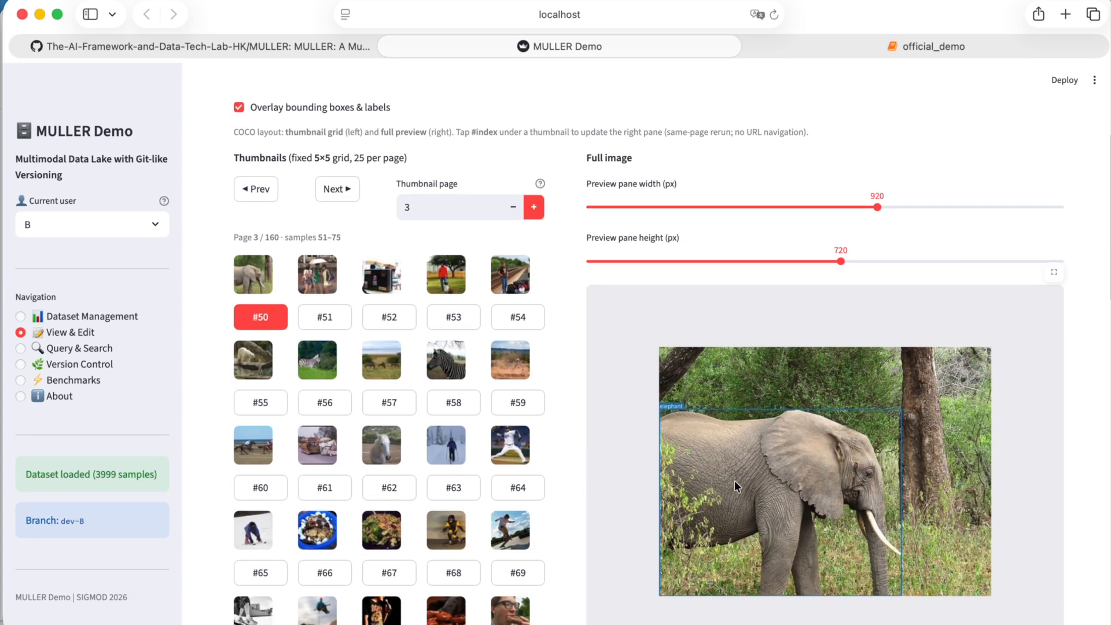
pyautogui.scroll(-2, 746, 541)
pyautogui.click(641, 614)
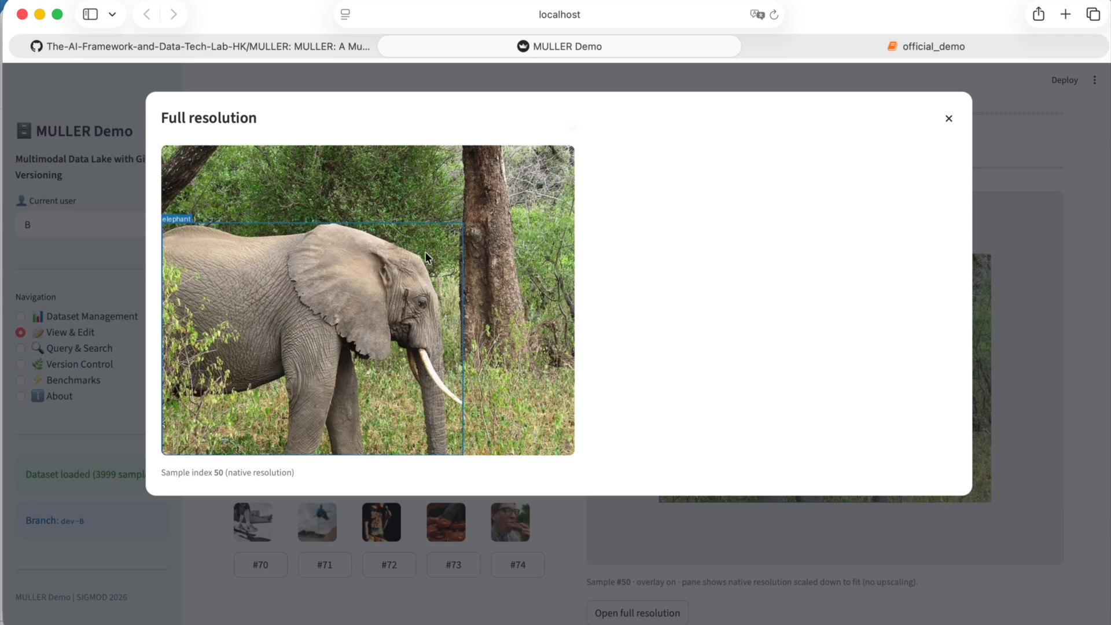
pyautogui.click(948, 118)
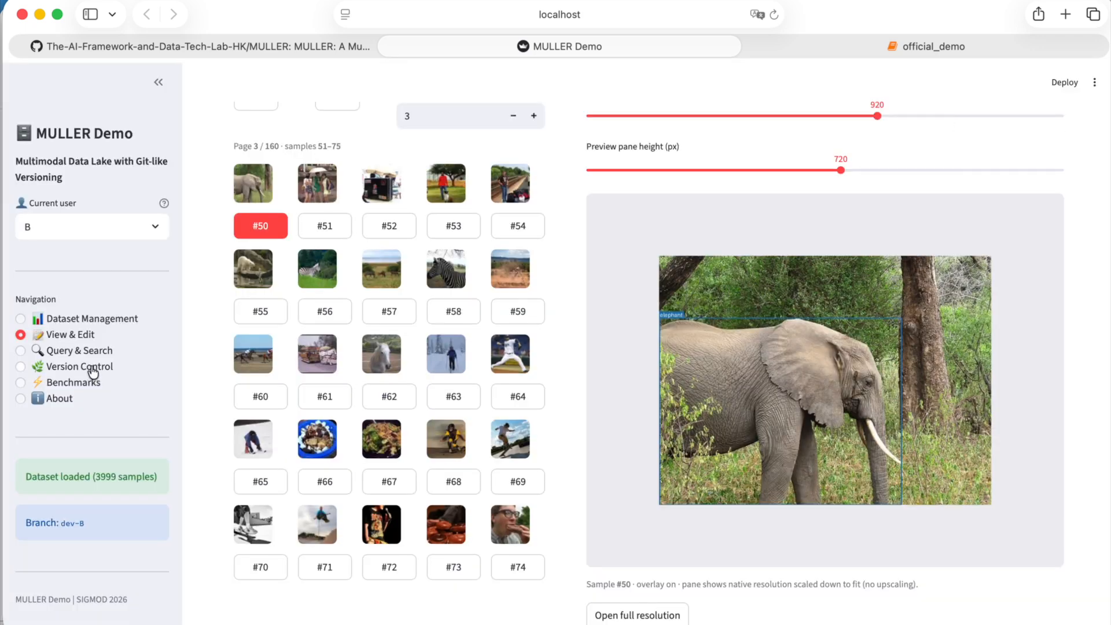
# - Switch the current user to public and check out the main branch, checking its sample total on the View & Edit page
pyautogui.click(139, 226)
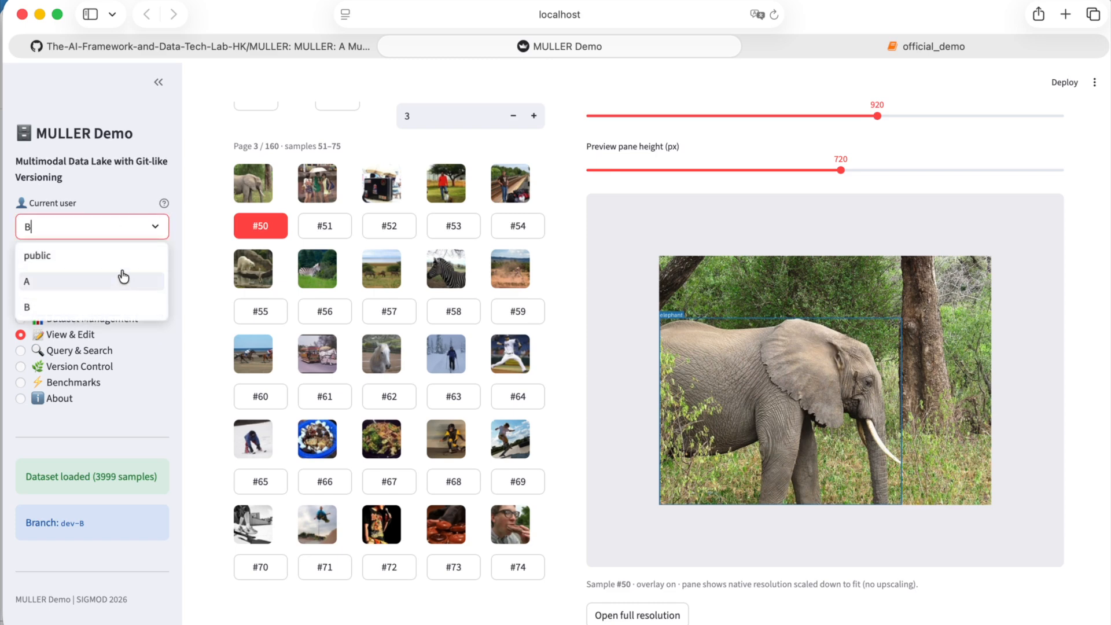
pyautogui.click(122, 255)
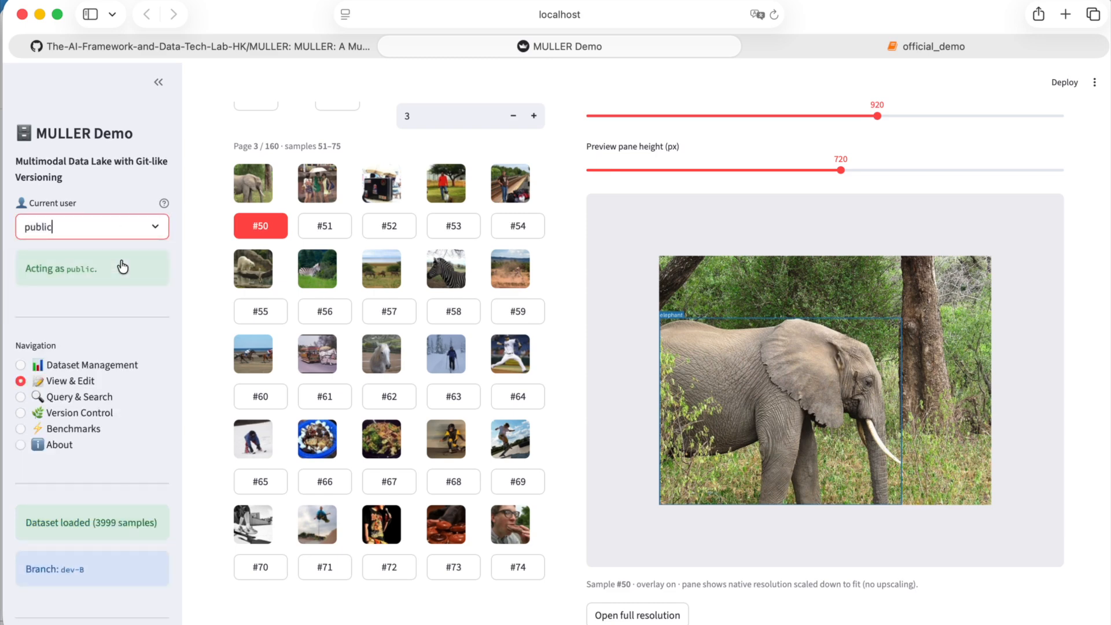
pyautogui.click(80, 413)
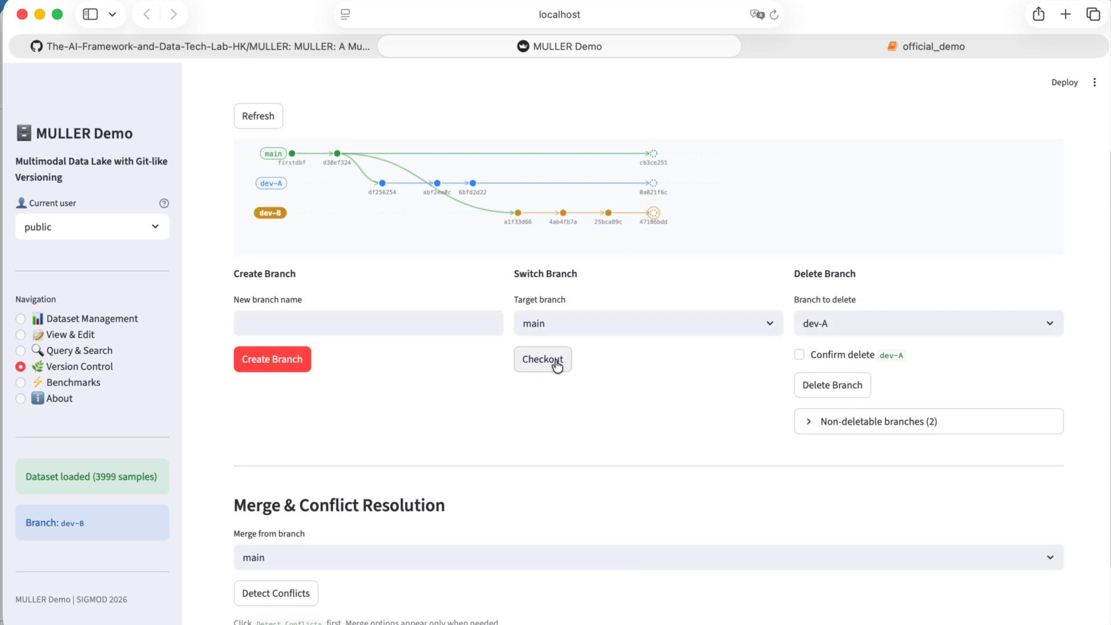
pyautogui.click(548, 359)
pyautogui.click(85, 336)
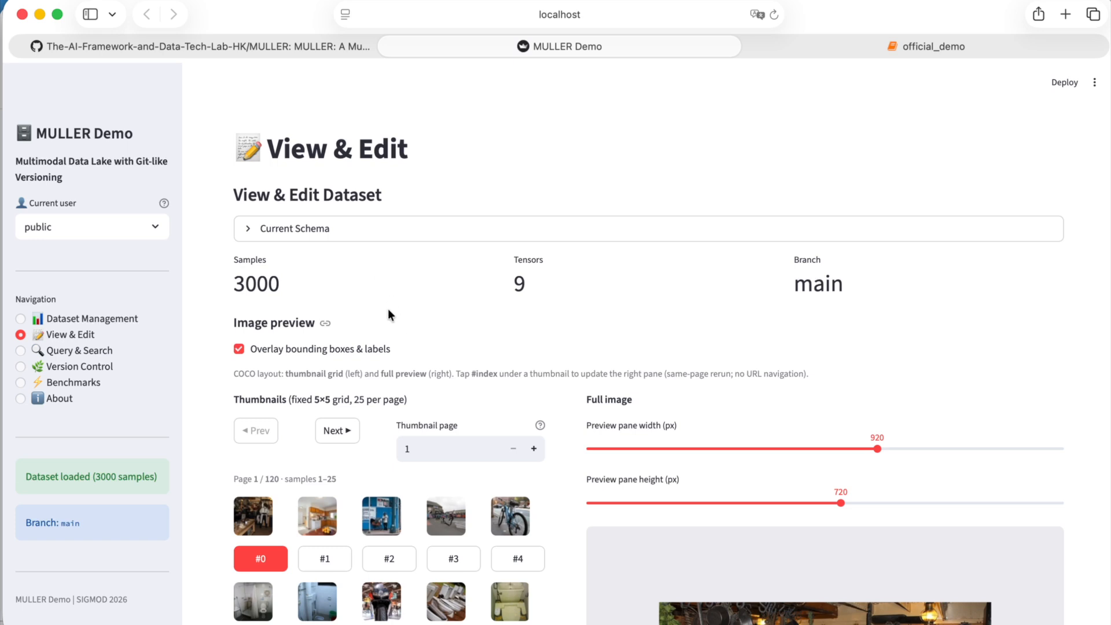
# - Detect conflicts for merging dev-A into main in Version Control and review the branch graph and one-sided deletes
pyautogui.click(80, 366)
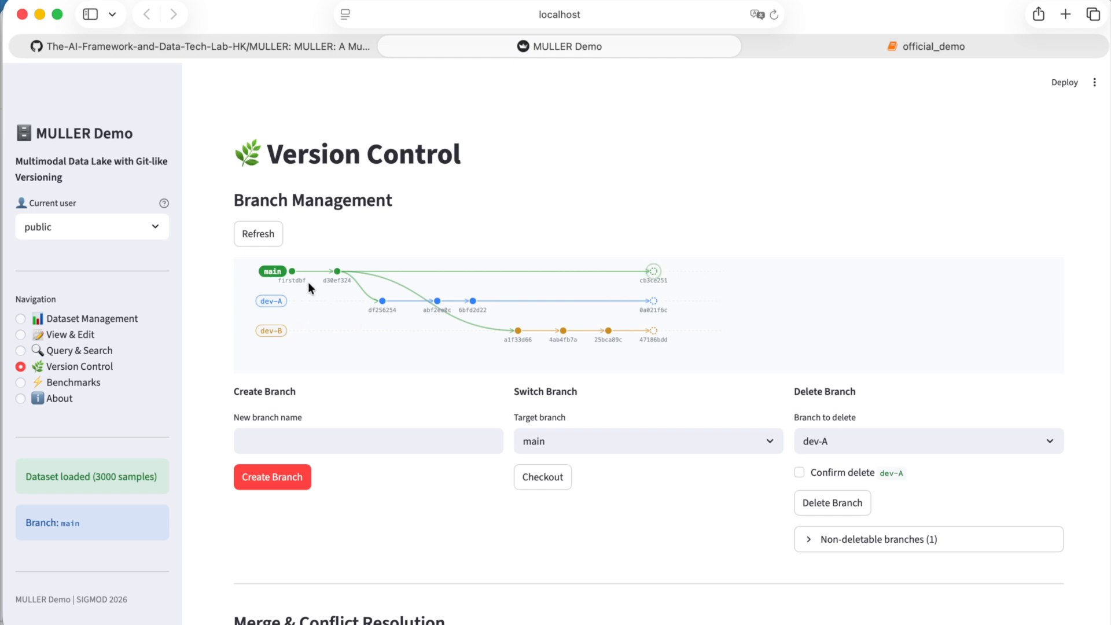
pyautogui.scroll(-5, 385, 473)
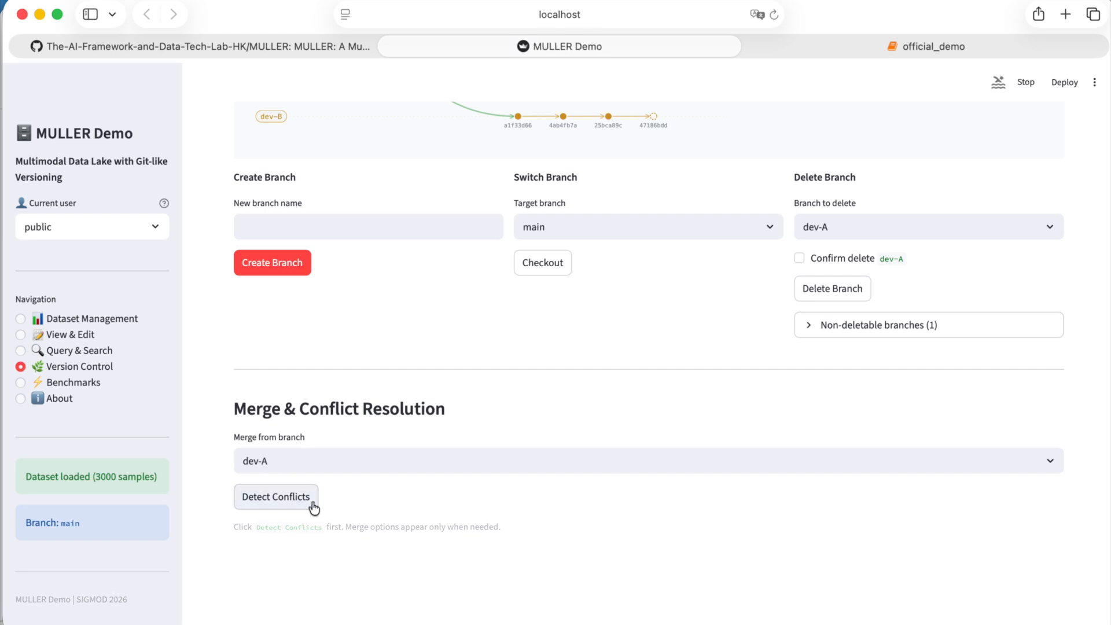
pyautogui.scroll(-2, 388, 502)
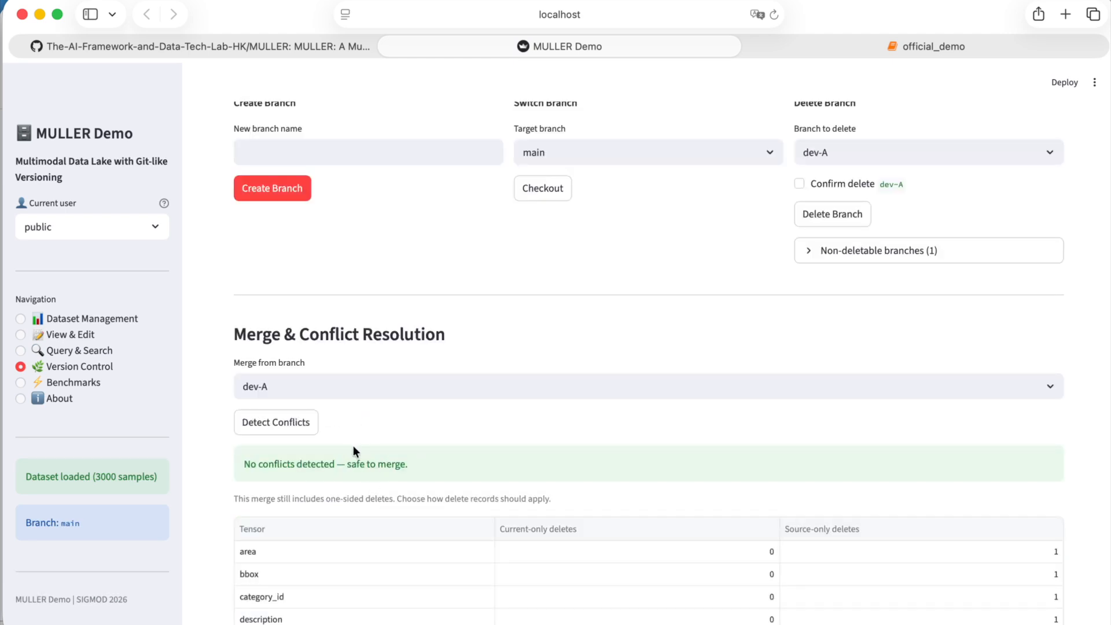
pyautogui.scroll(5, 355, 453)
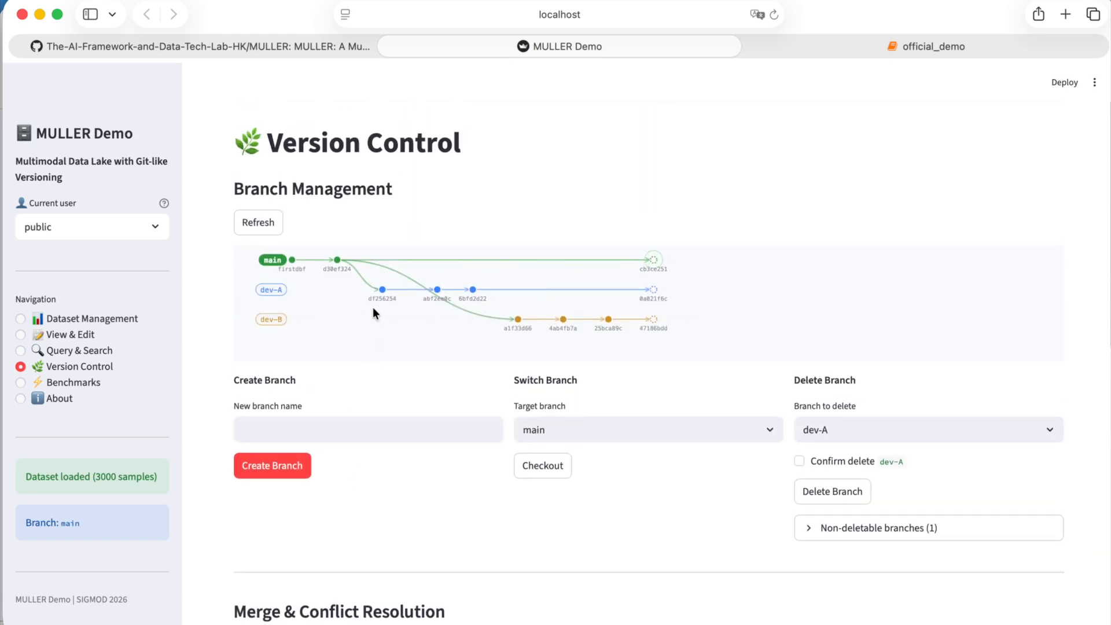
pyautogui.scroll(-10, 405, 403)
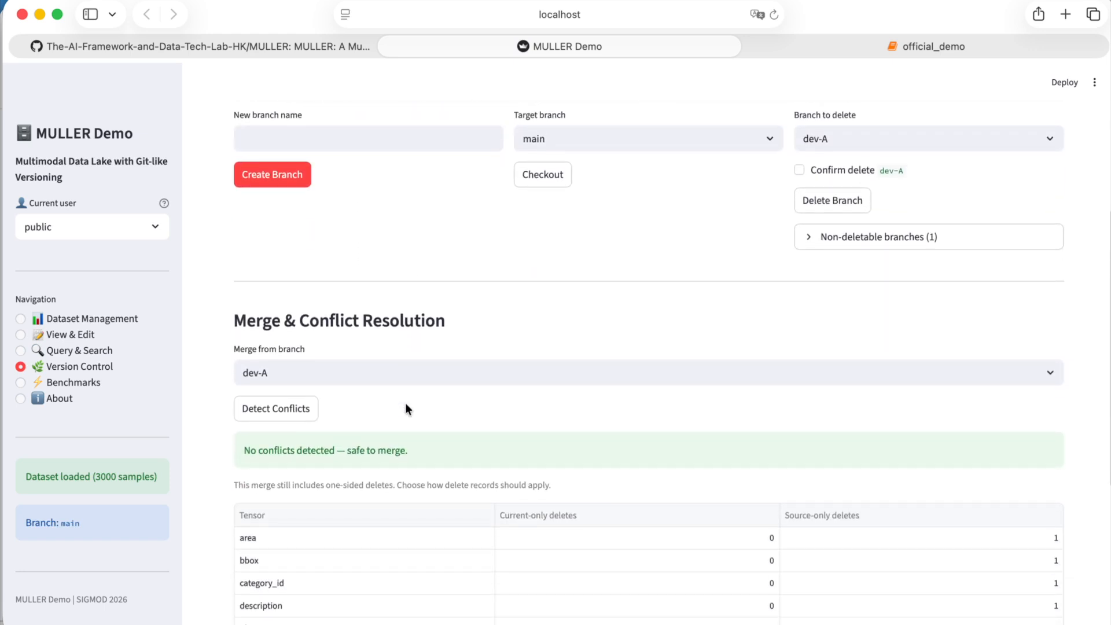
pyautogui.scroll(-1, 405, 404)
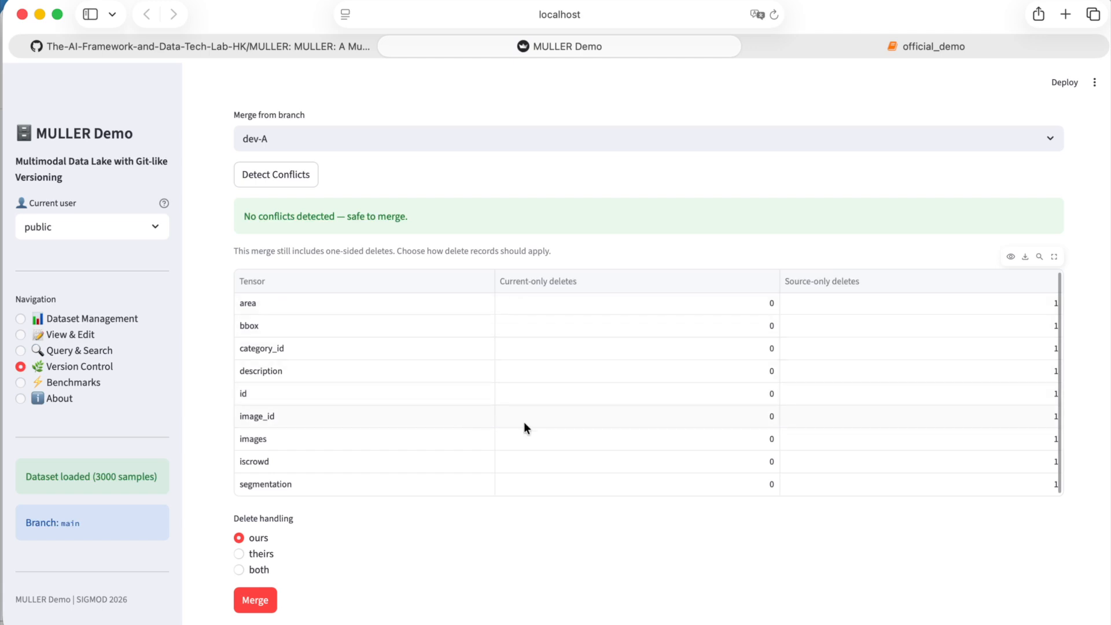
# - Merge dev-A into main with delete handling set to theirs, and check main's sample total
pyautogui.click(239, 554)
pyautogui.click(260, 600)
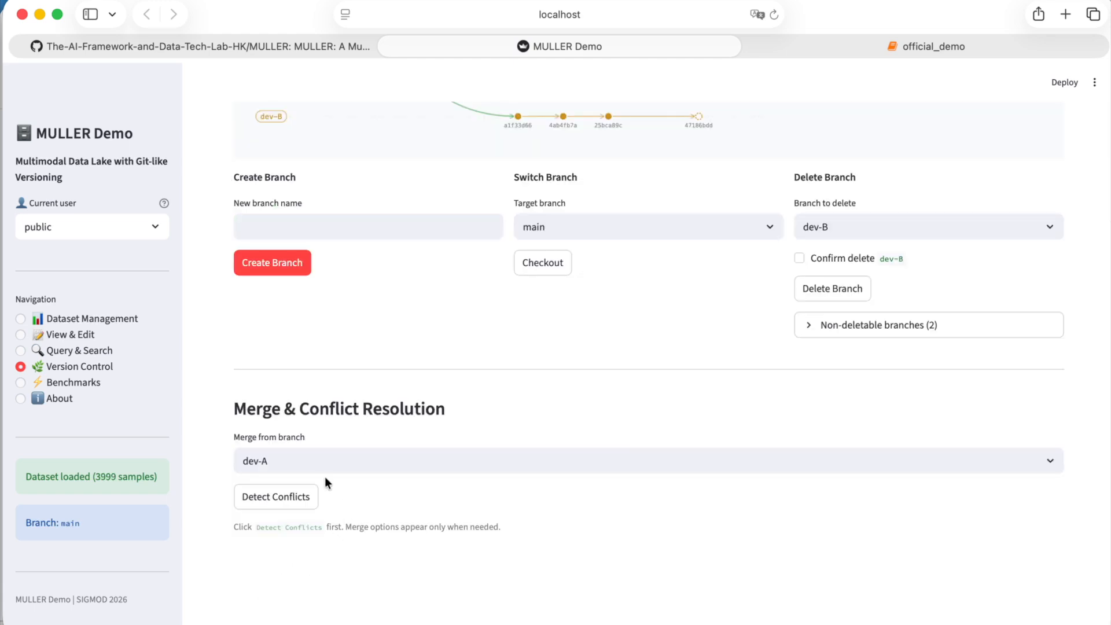
pyautogui.scroll(3, 443, 384)
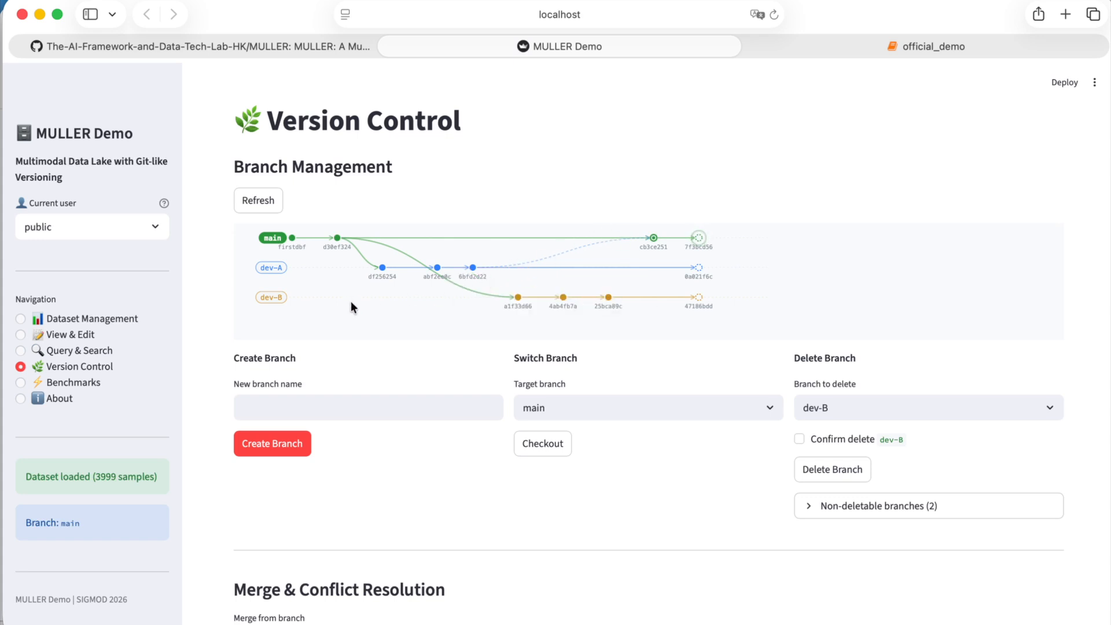
pyautogui.click(81, 336)
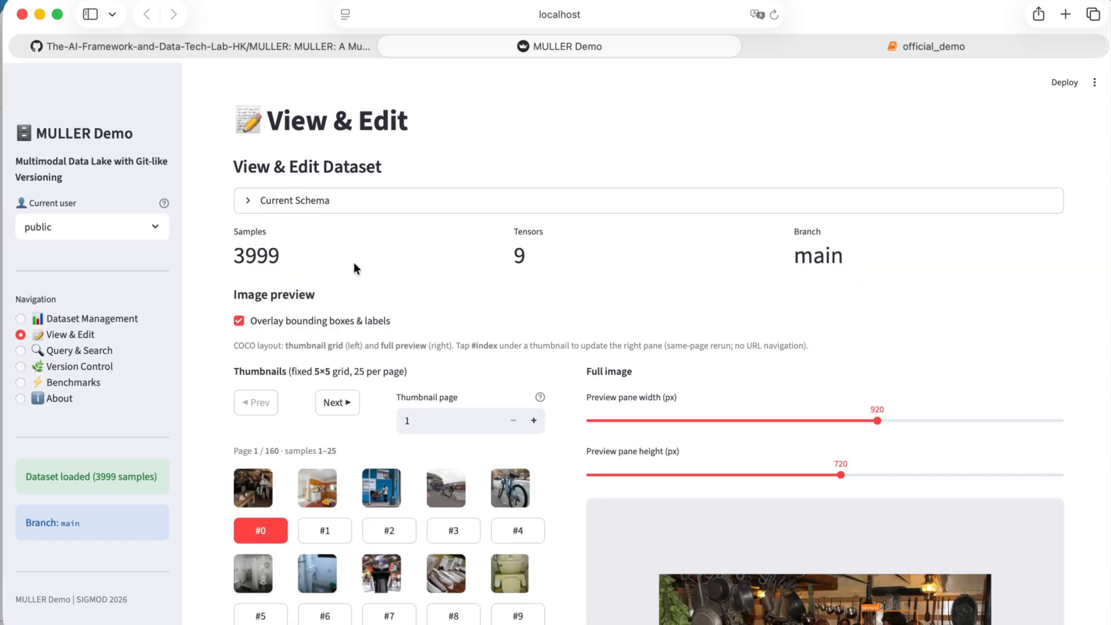
# - Detect conflicts for merging dev-B into main and examine dev-B's update commit and the per-tensor conflict table
pyautogui.click(79, 367)
pyautogui.scroll(-3, 378, 467)
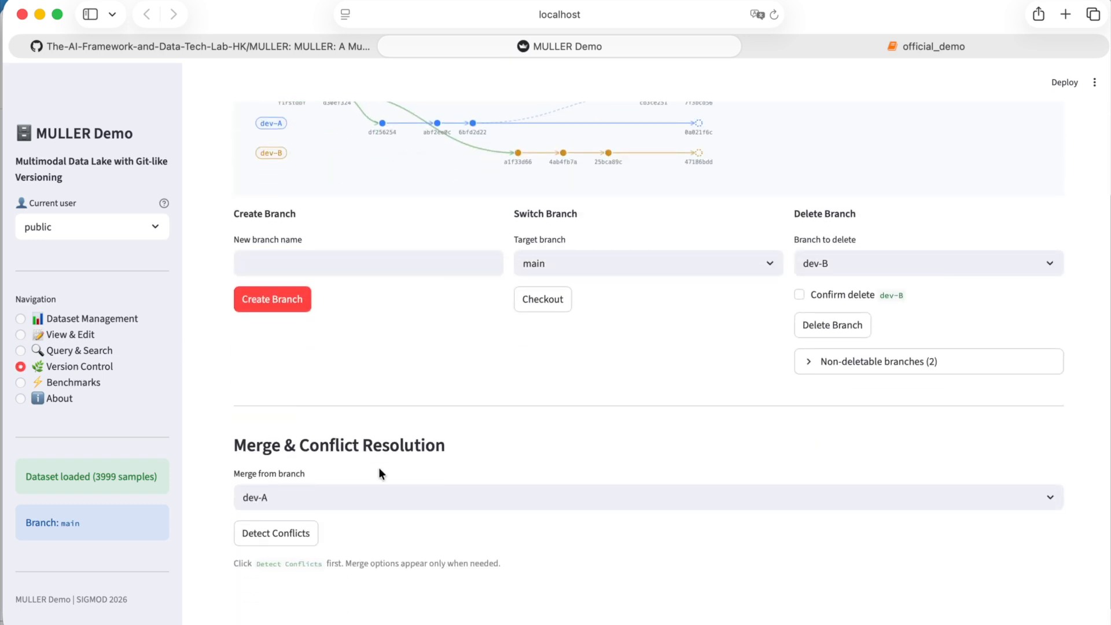
pyautogui.click(370, 495)
pyautogui.click(313, 552)
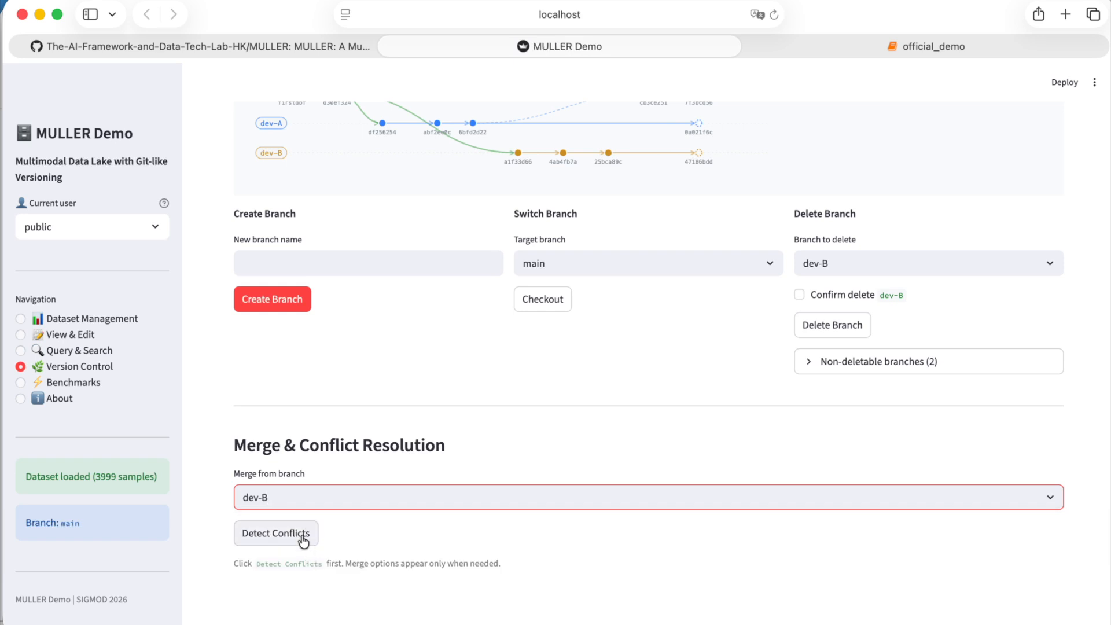
pyautogui.click(300, 540)
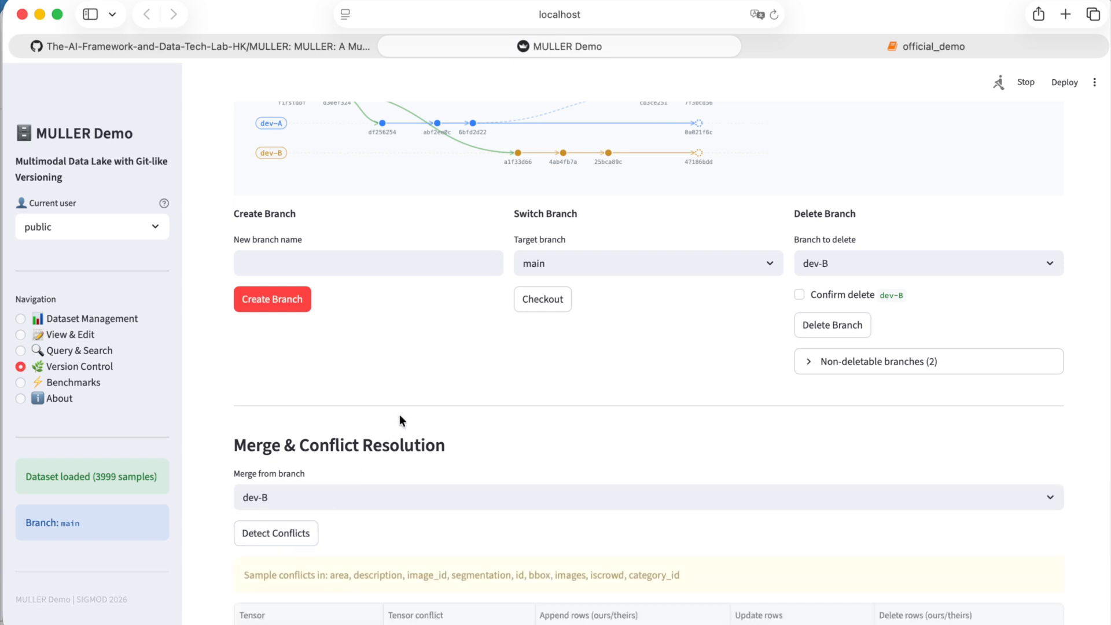
pyautogui.scroll(1, 408, 390)
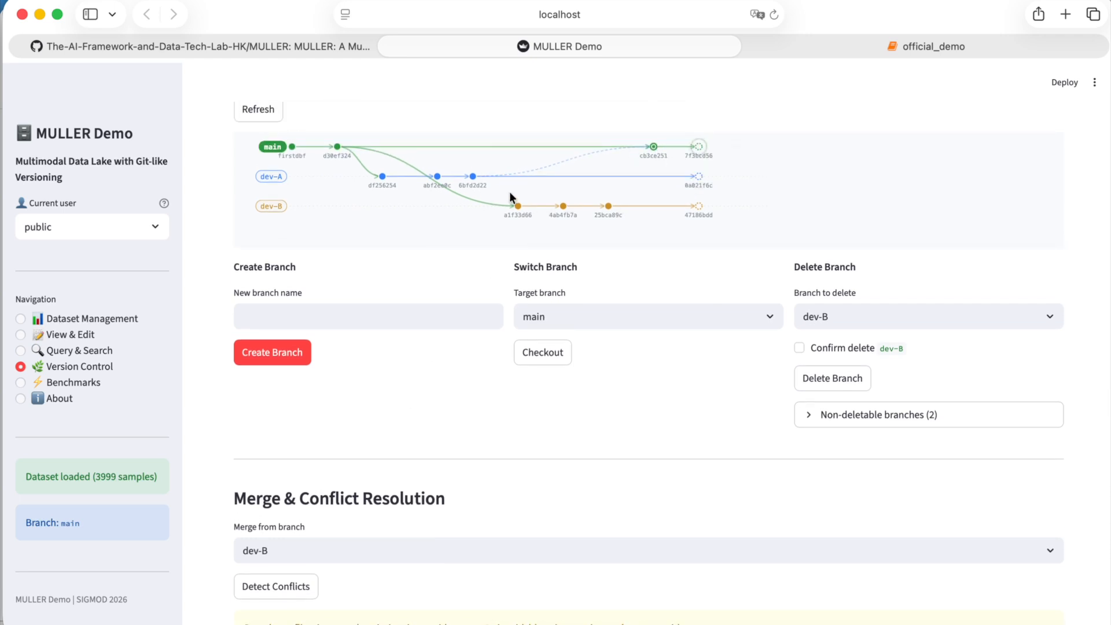
pyautogui.moveTo(604, 213)
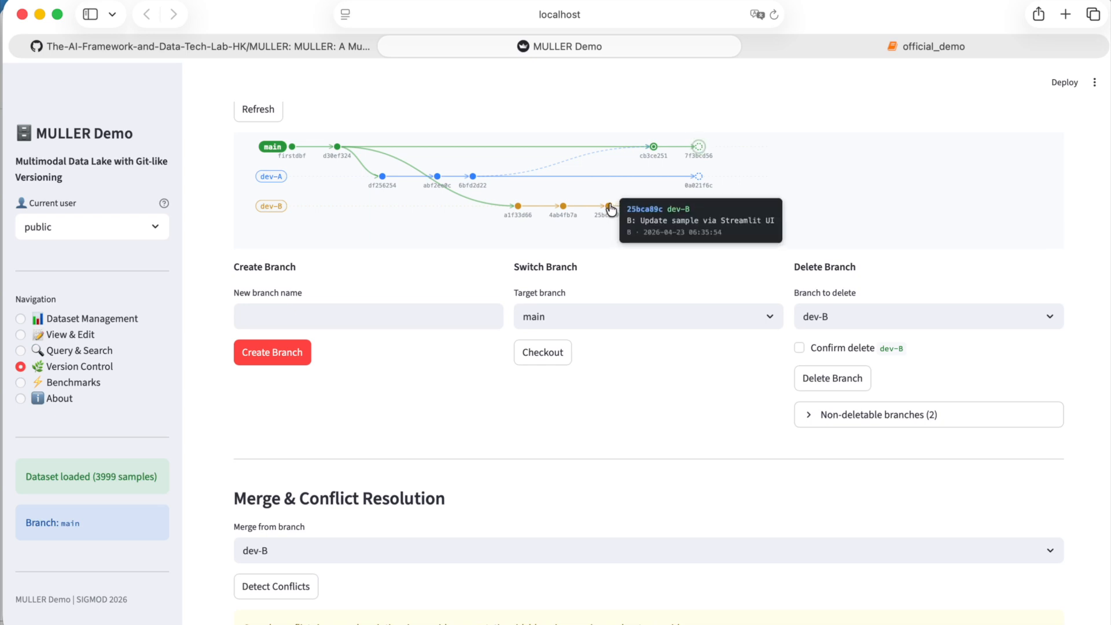
pyautogui.scroll(-10, 487, 334)
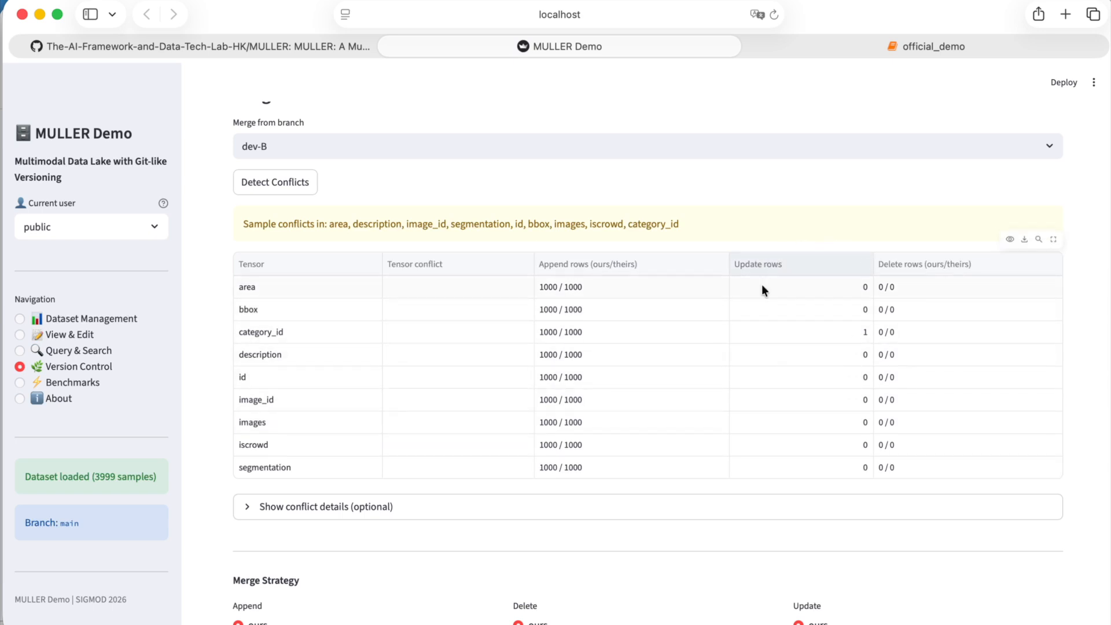
# - Merge dev-B into main with append set to both and delete and update set to theirs, and check main's sample total
pyautogui.scroll(-4, 509, 463)
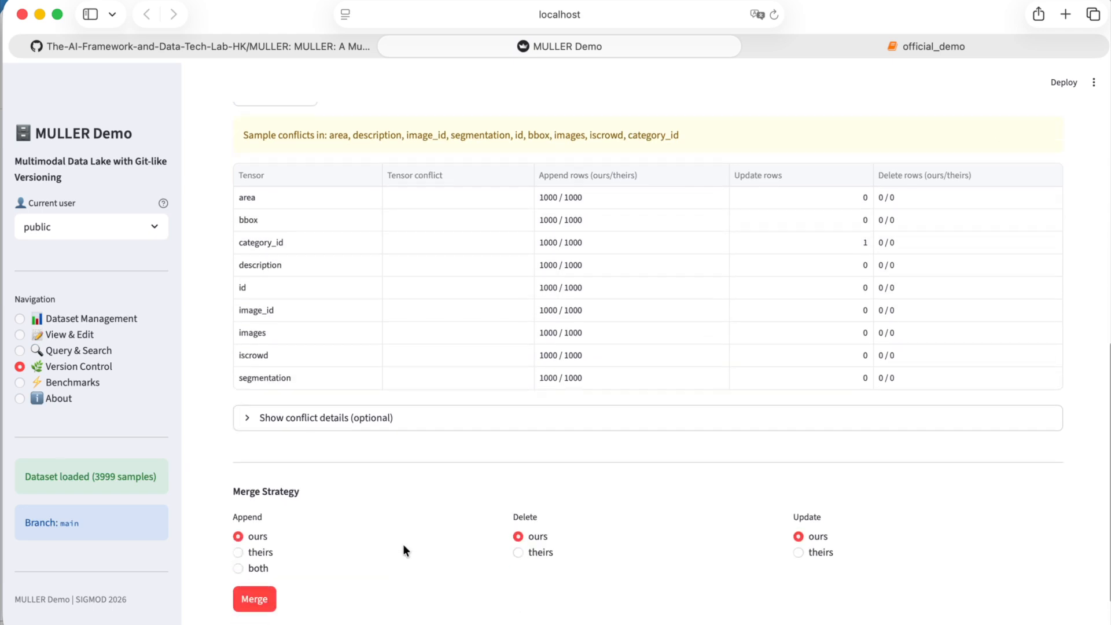
pyautogui.click(257, 544)
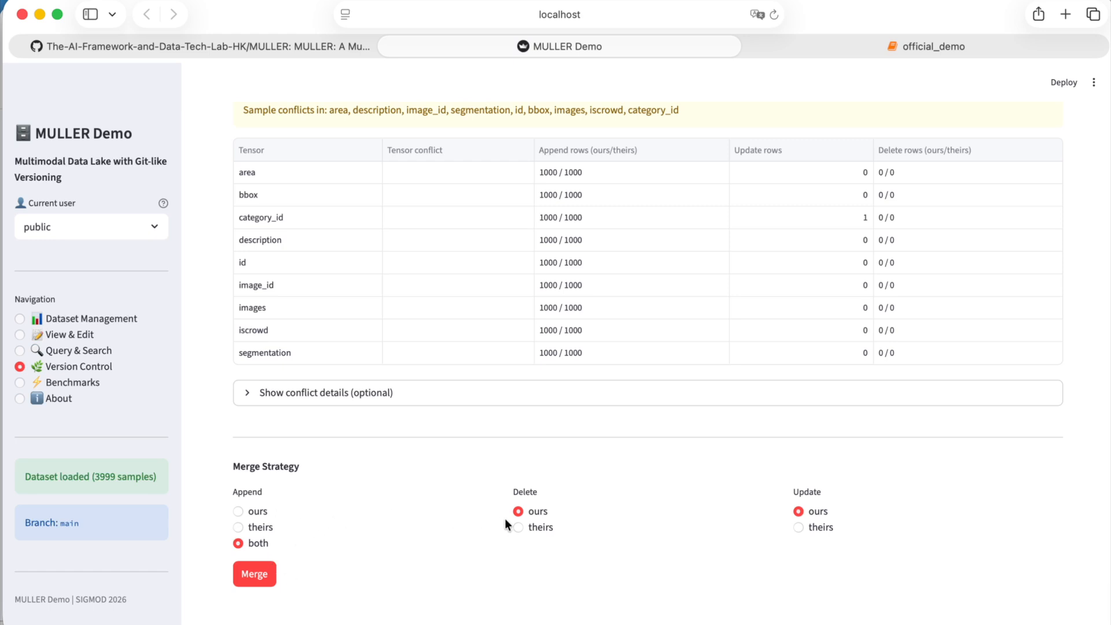
pyautogui.click(535, 529)
pyautogui.click(822, 529)
pyautogui.click(251, 577)
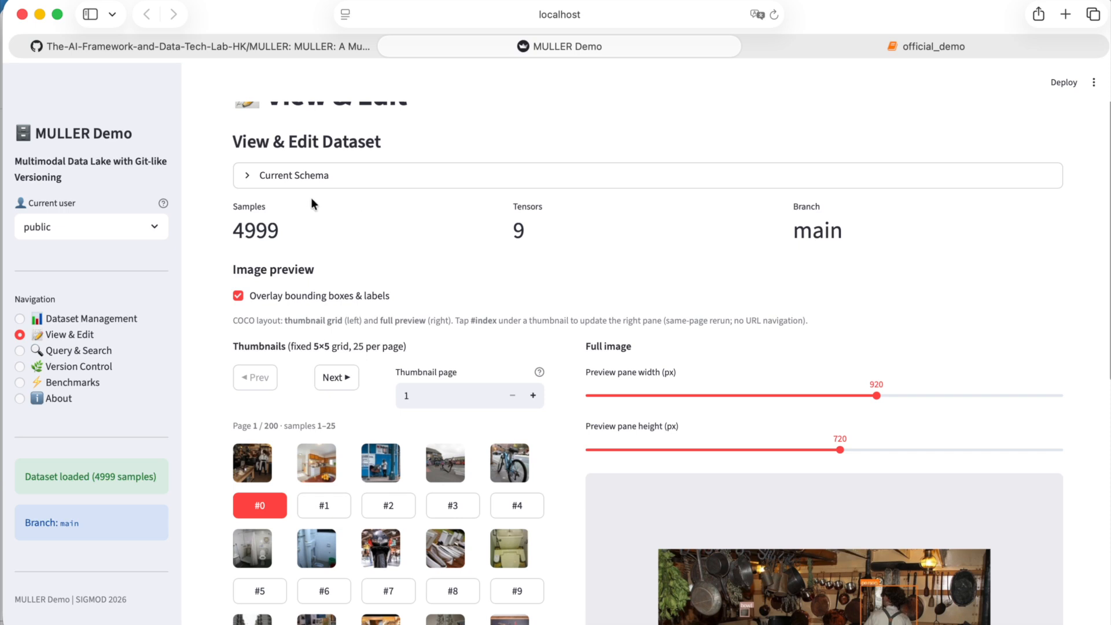
pyautogui.scroll(2, 310, 203)
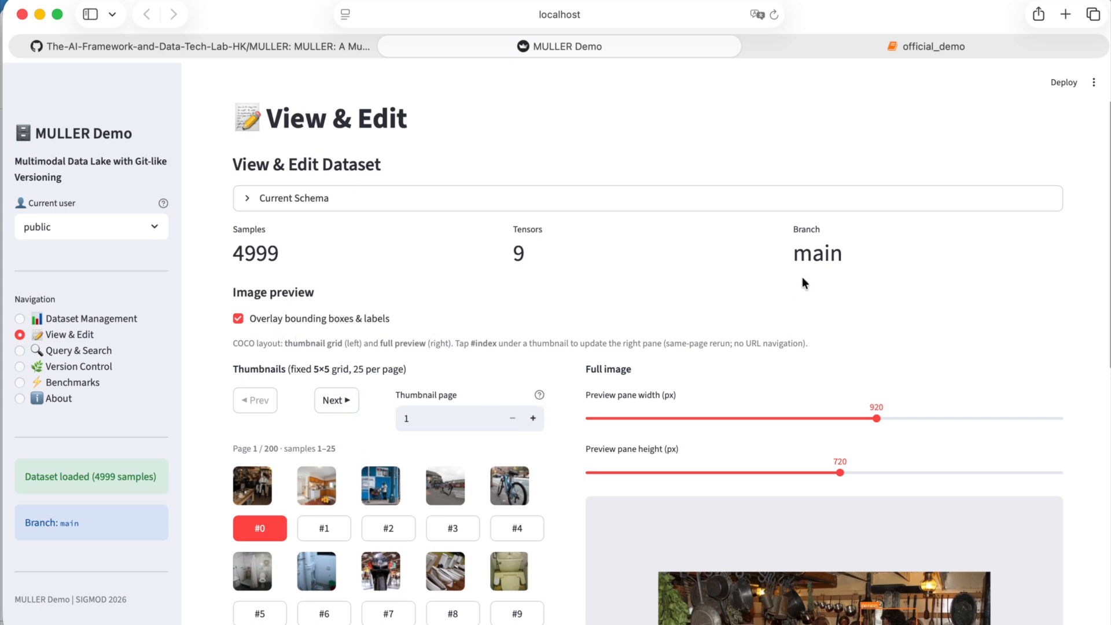
# - Browse main's thumbnails to page 3 and preview sample #50, and review the merged branch graph in Version Control
pyautogui.click(350, 402)
pyautogui.click(351, 402)
pyautogui.scroll(-6, 651, 509)
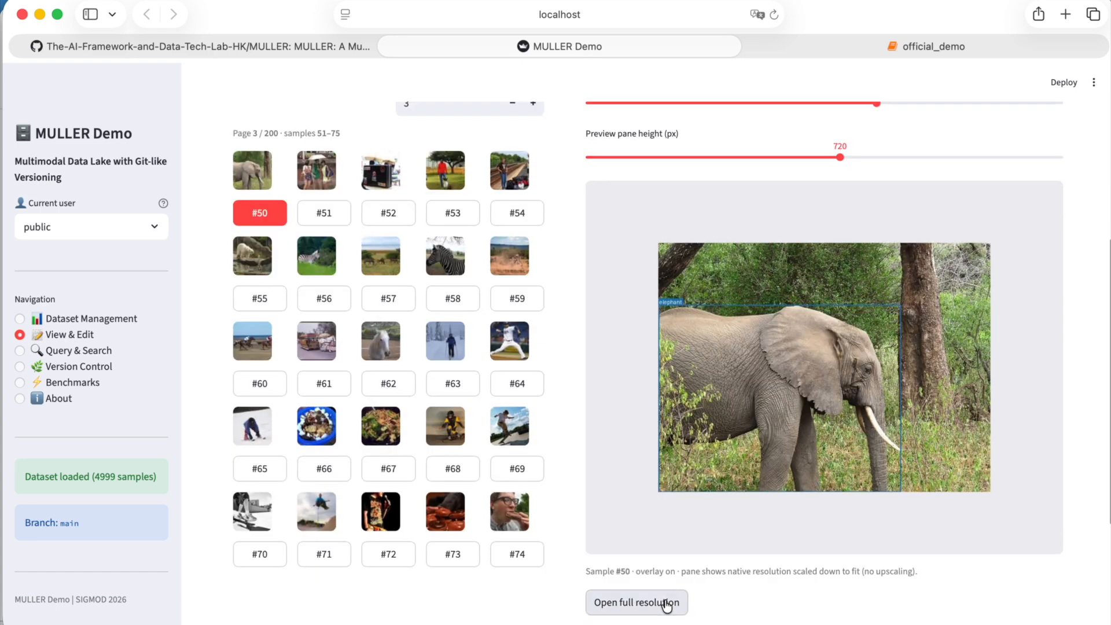
pyautogui.click(601, 602)
pyautogui.press('Escape')
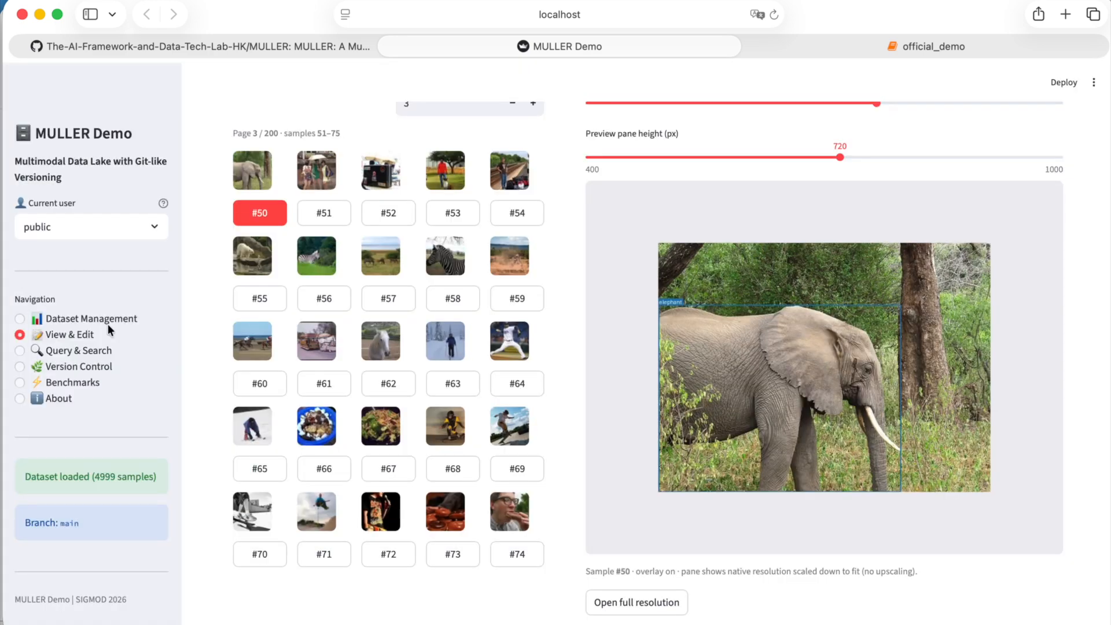
pyautogui.click(69, 366)
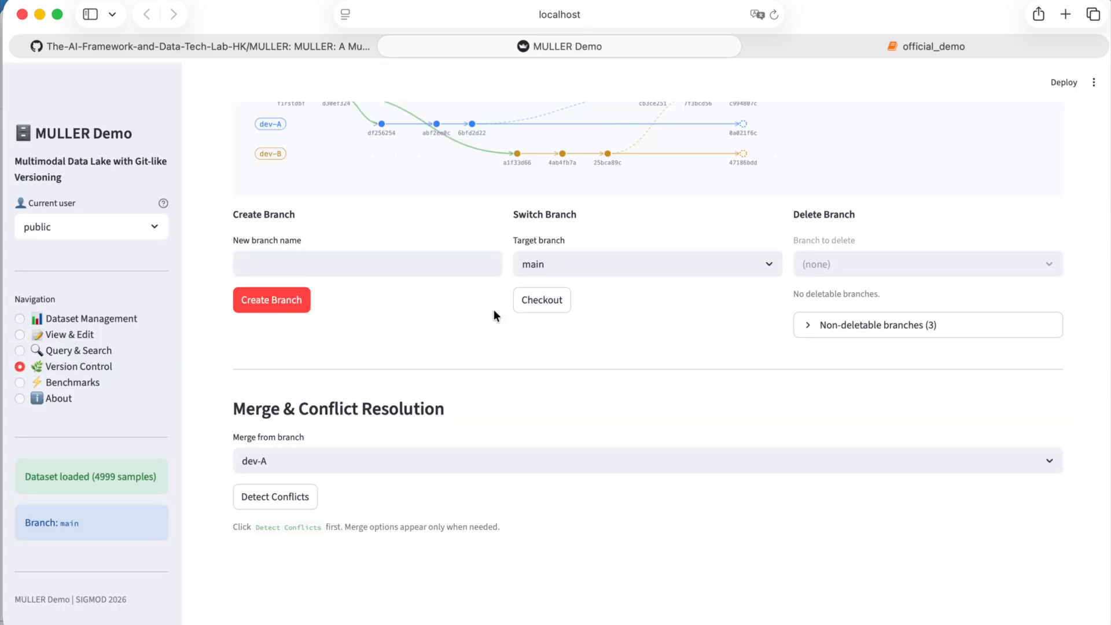
pyautogui.scroll(3, 494, 310)
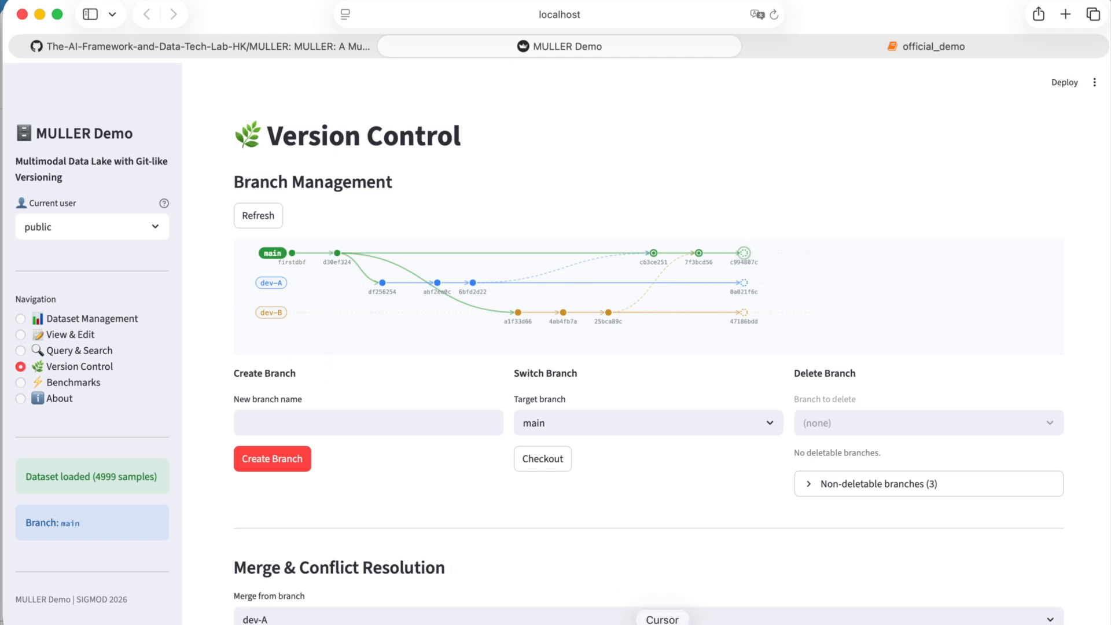
# - Switch to Cursor, review the agent chat about creating the ./my_photos image classification dataset with jpg compression, and look into the my_photos folder
pyautogui.click(662, 622)
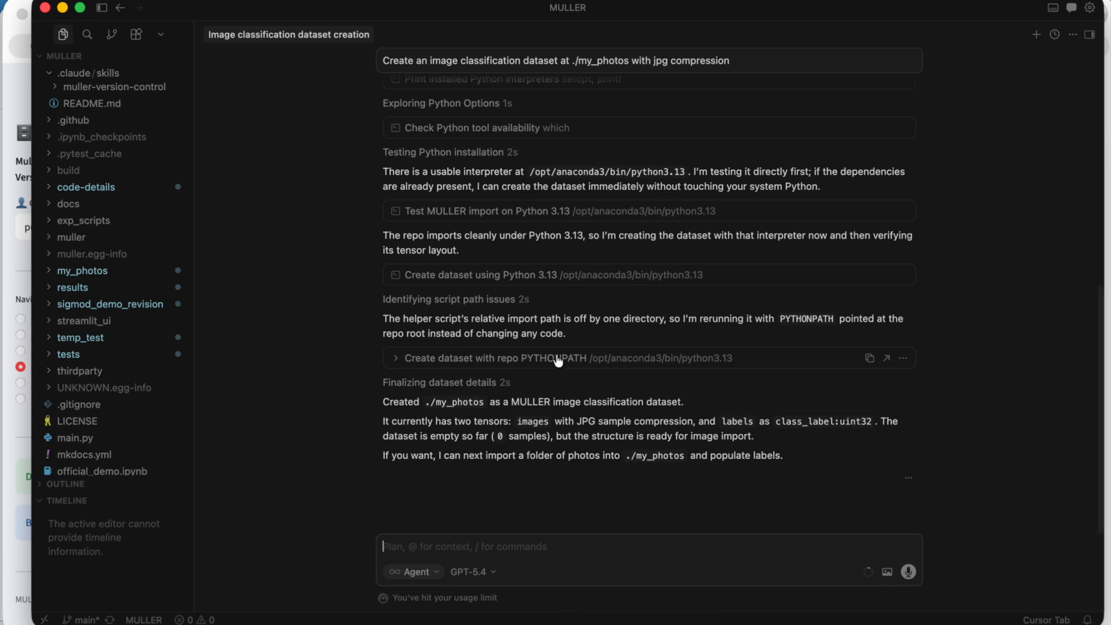
pyautogui.scroll(10, 572, 185)
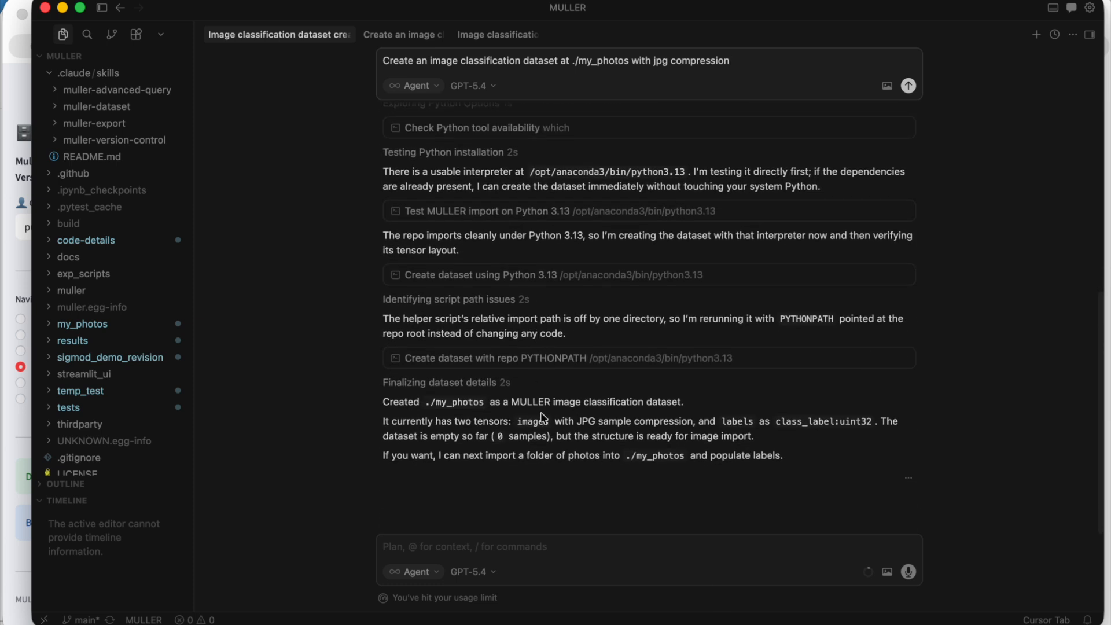
pyautogui.click(69, 324)
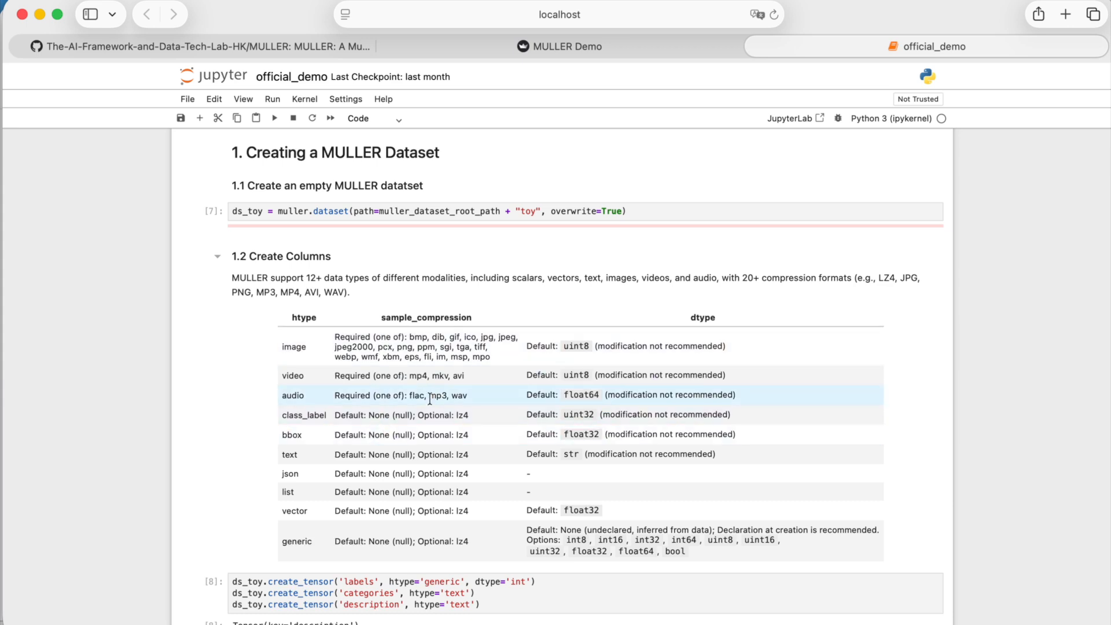
# - Review the official_demo Jupyter notebook's sections on creating columns, appending data and parallel CIFAR10 import with multiple workers
pyautogui.scroll(-10, 429, 398)
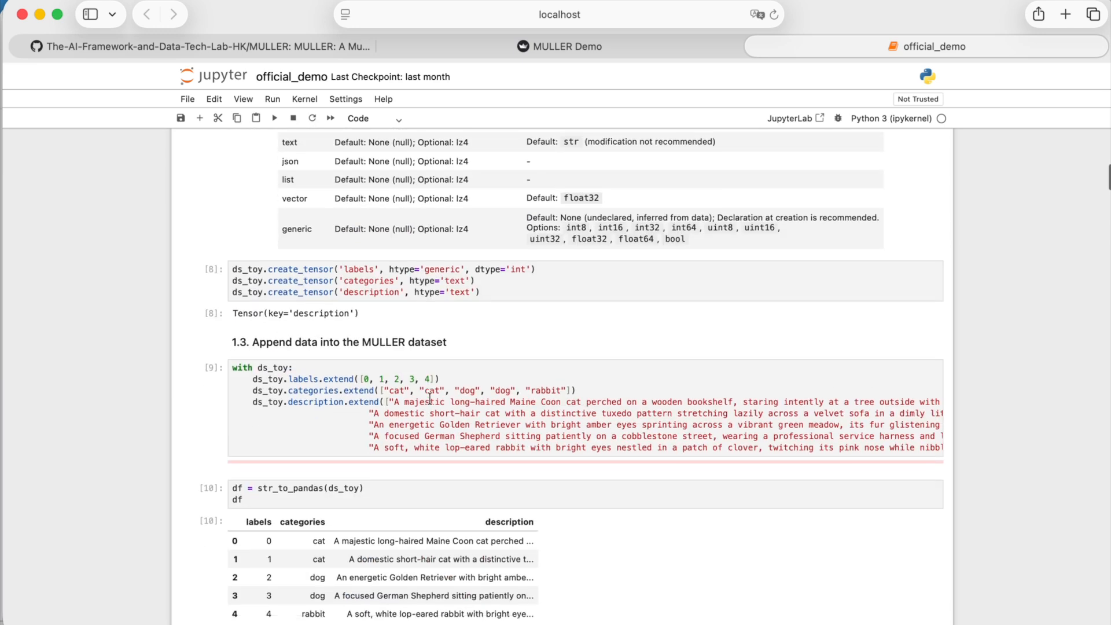
pyautogui.scroll(-6, 429, 408)
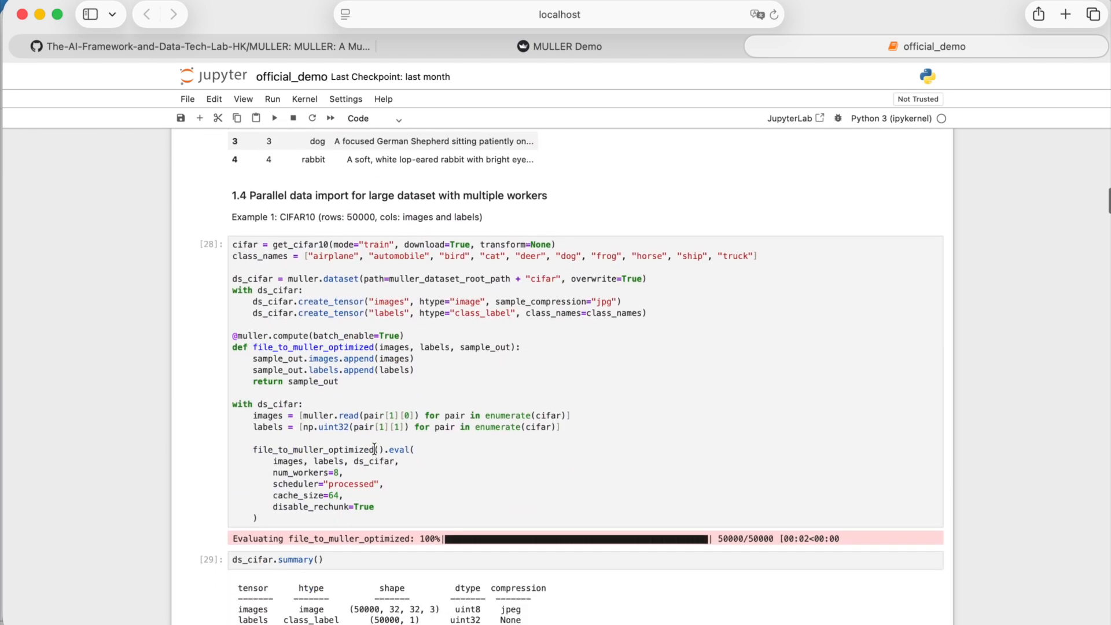
# - Switch to the MULLER GitHub repository and review the README's overview, workflow diagram and feature list
pyautogui.press('super+1')
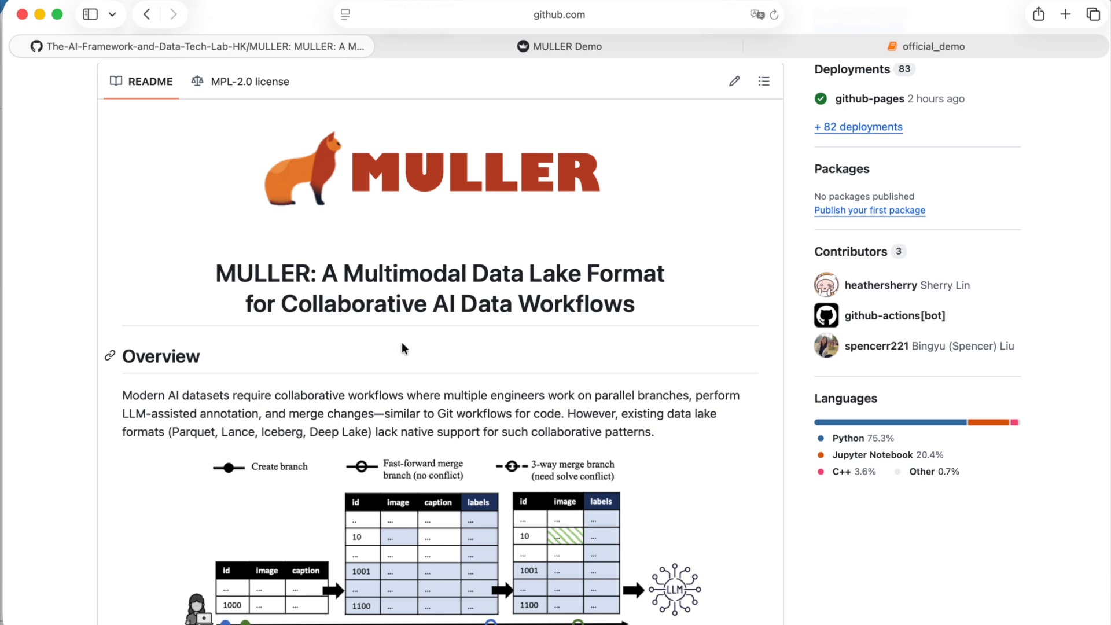
pyautogui.scroll(1, 389, 225)
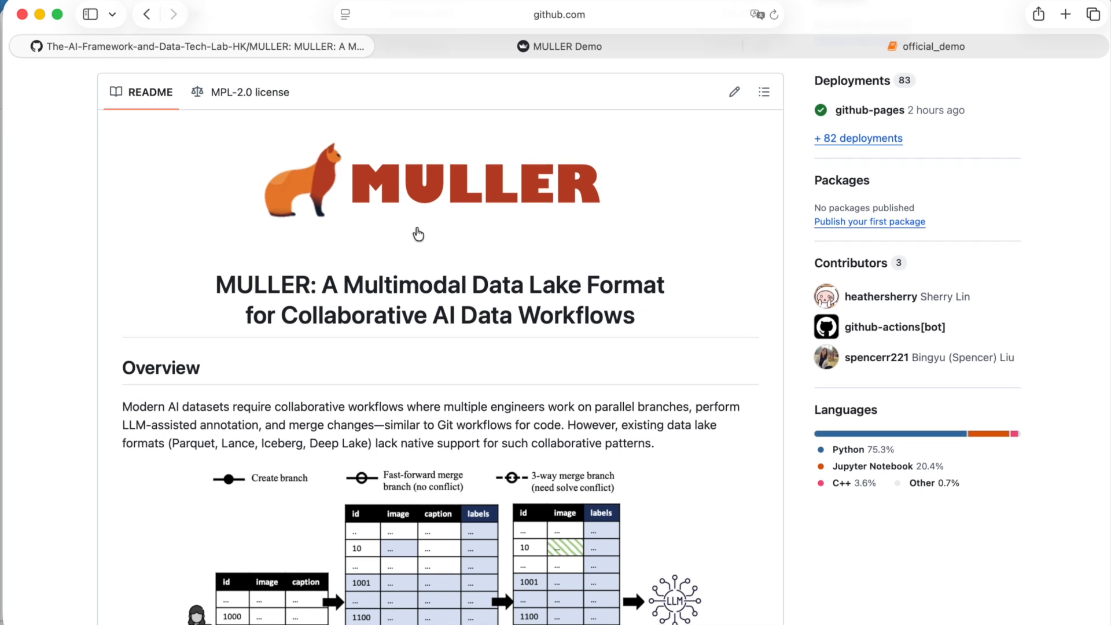
pyautogui.scroll(-15, 391, 294)
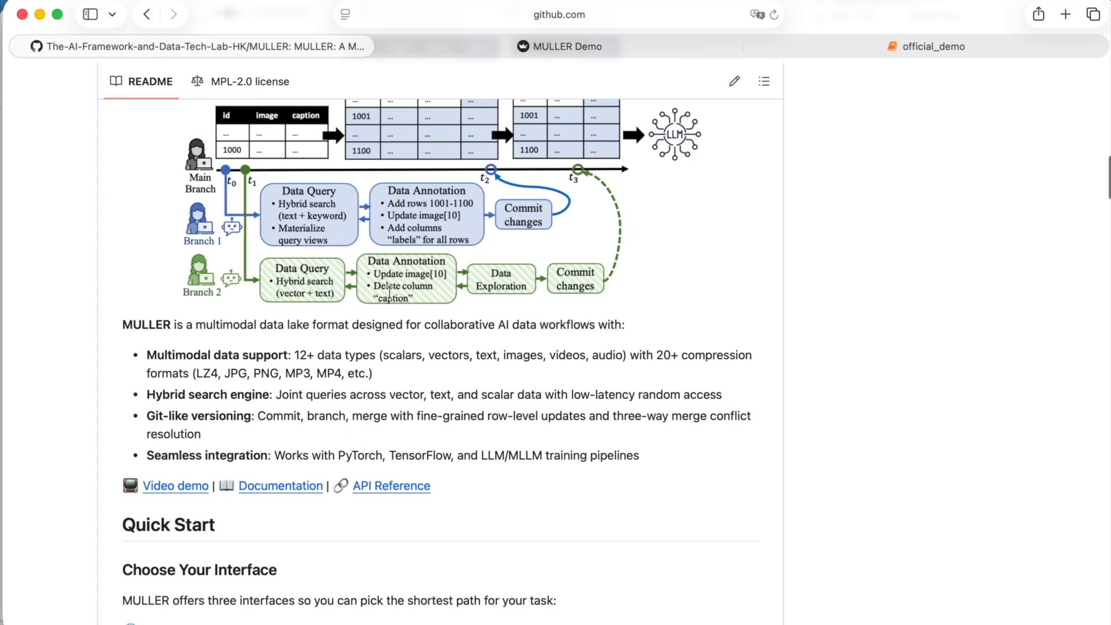